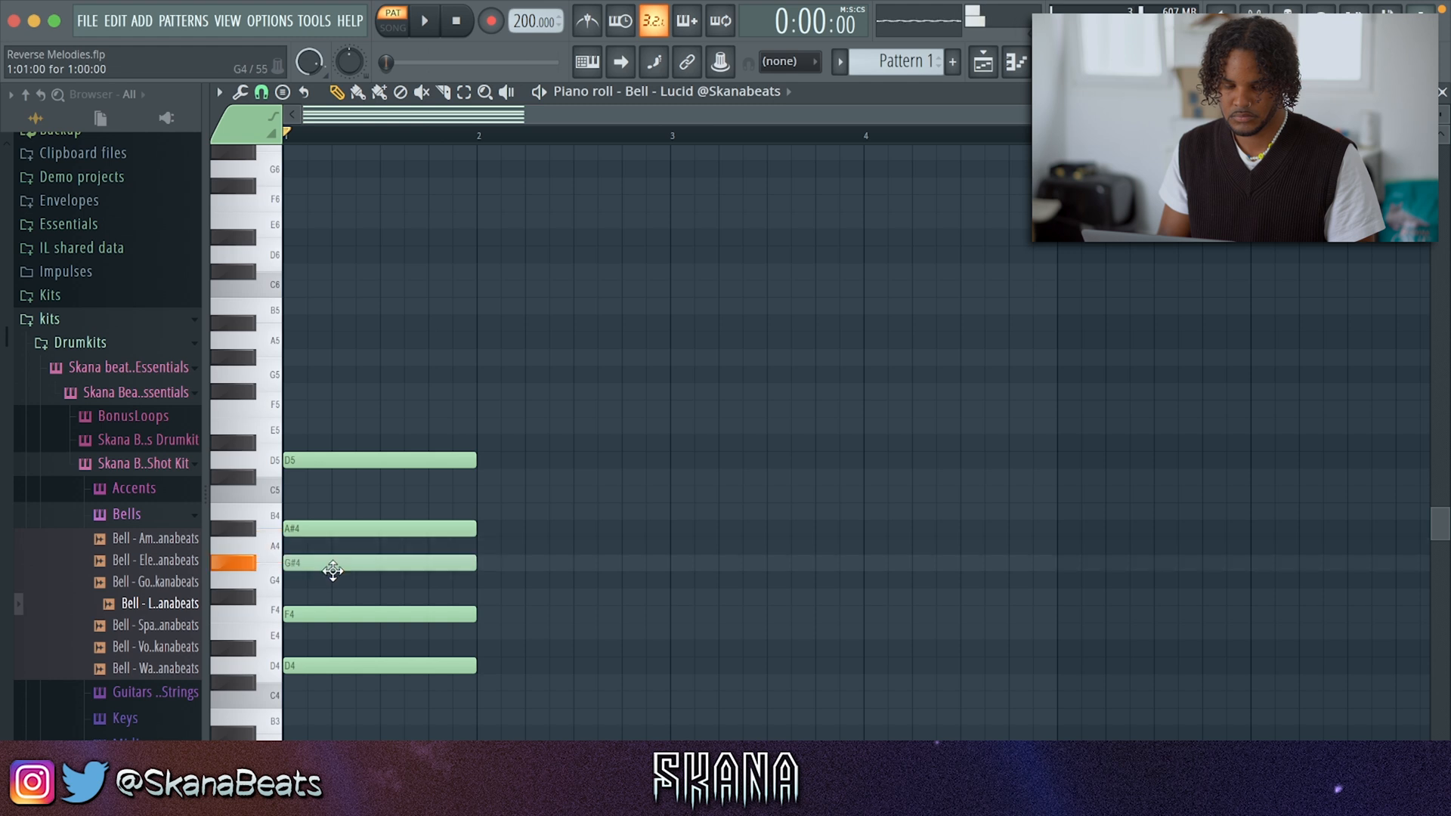
Lower the chord's G#4 note to G4 in the Bell - Lucid piano roll and play the chord back.
{"action": "left_click_drag", "start_coordinate": [332, 571], "coordinate": [330, 587]}
{"action": "key", "text": "space"}
{"action": "key", "text": "space"}
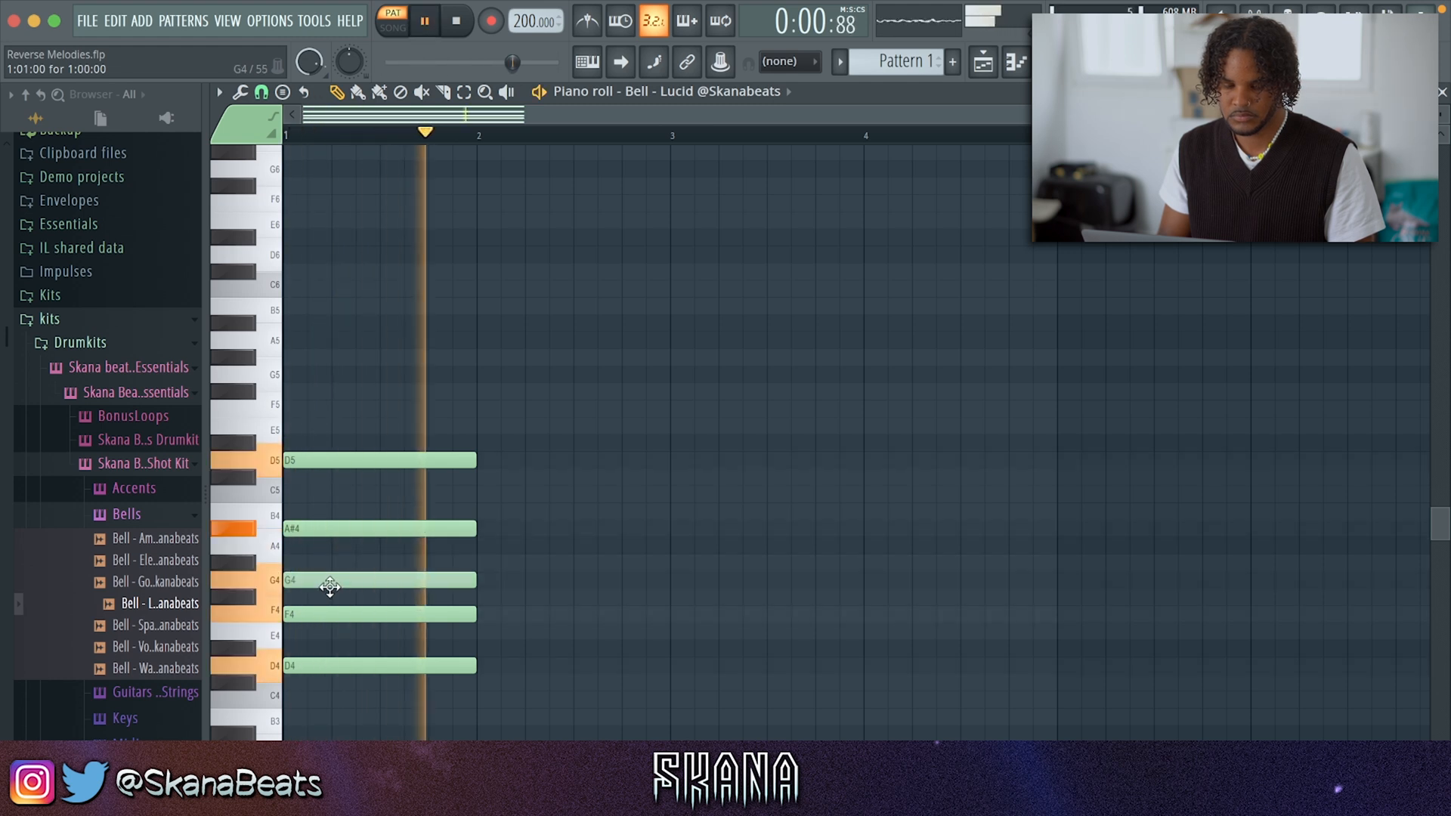
{"action": "key", "text": "space"}
Duplicate the chord into bar 2, transpose the copy down five semitones so its lowest note is A3, and play both chords.
{"action": "key", "text": "ctrl+b"}
{"action": "key", "text": "Down"}
{"action": "key", "text": "Down"}
{"action": "key", "text": "Down"}
{"action": "key", "text": "Down"}
{"action": "key", "text": "Down"}
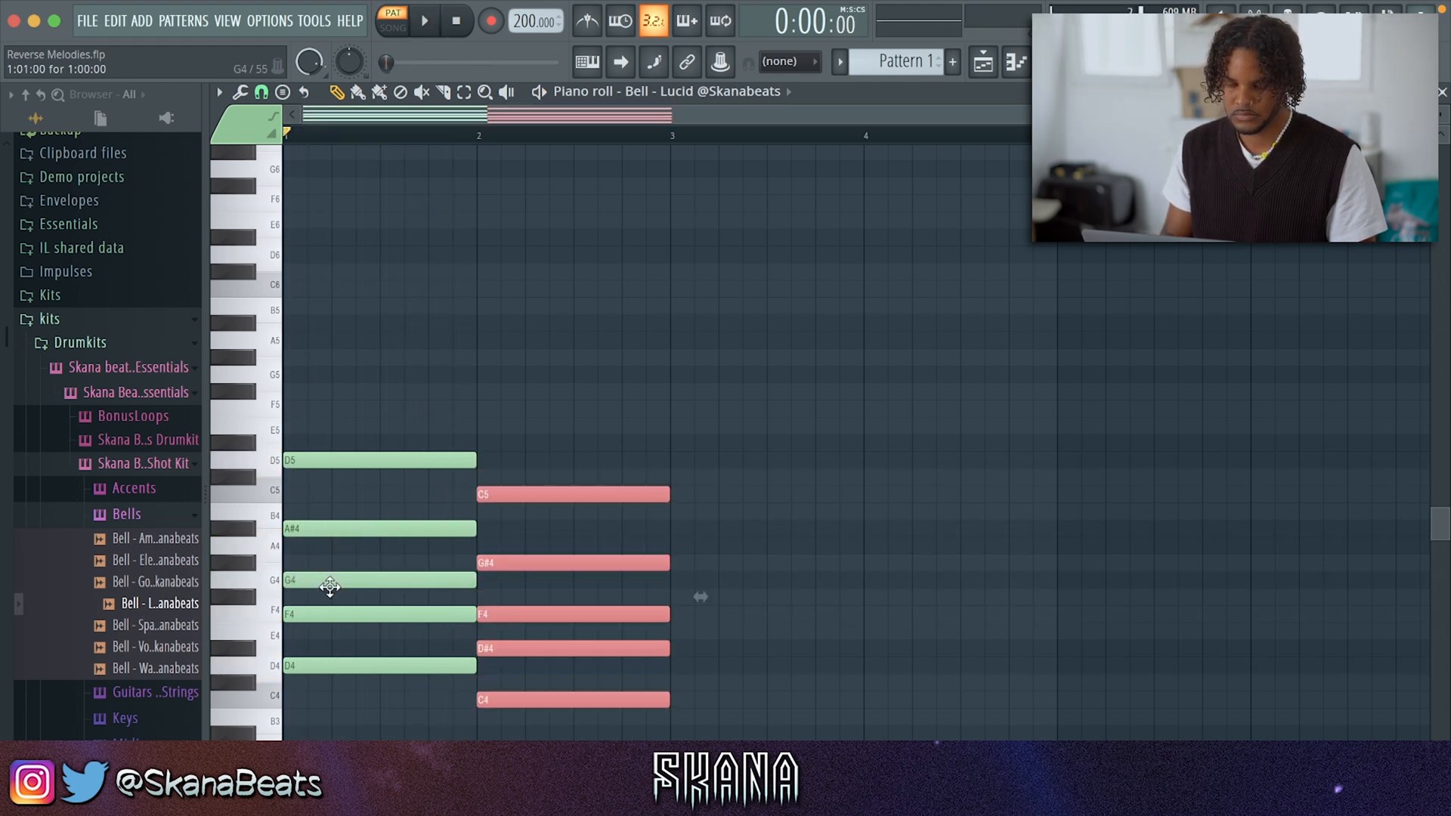
{"action": "key", "text": "space"}
{"action": "scroll", "coordinate": [480, 486], "scroll_direction": "up", "scroll_amount": 3}
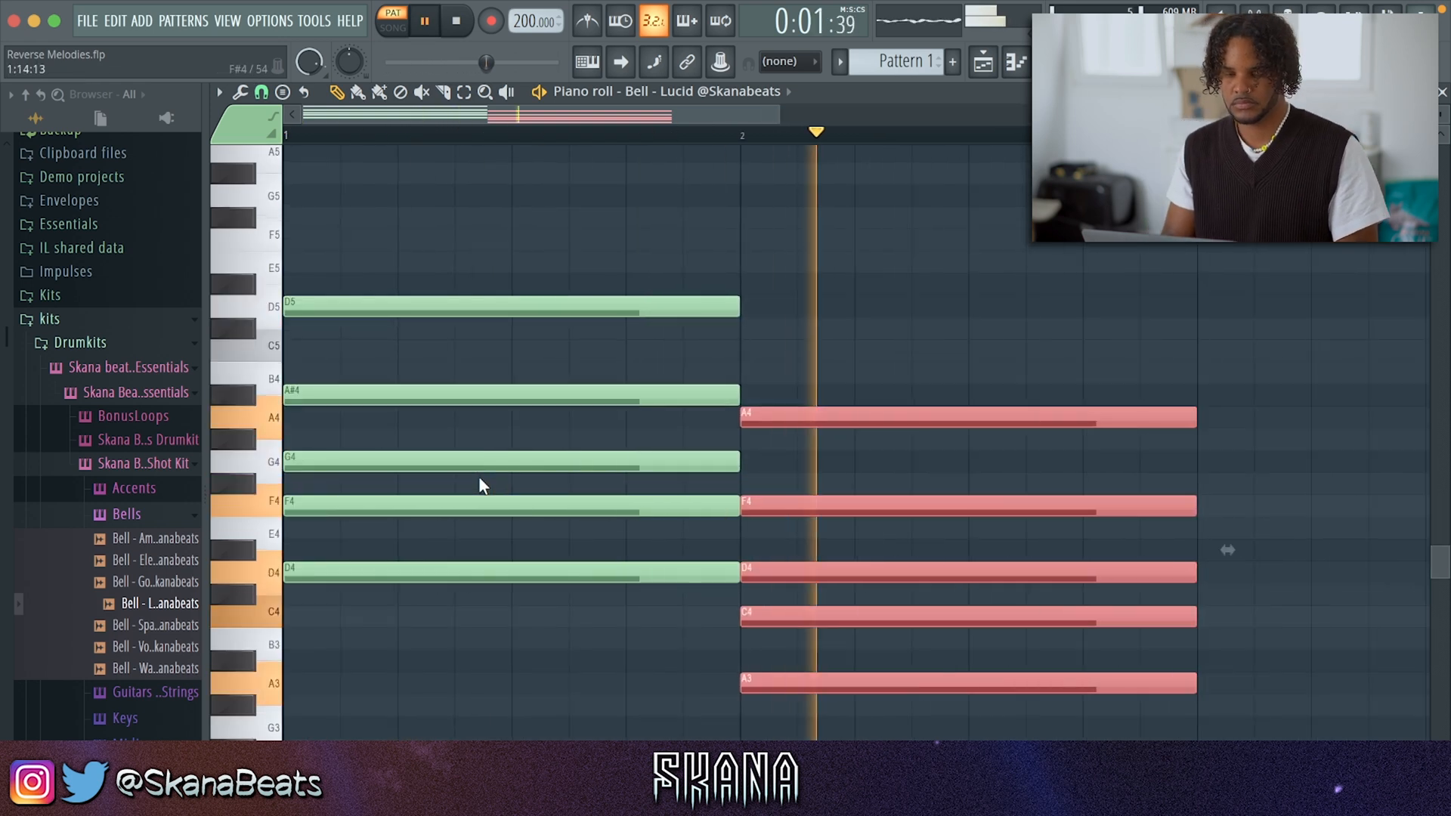
{"action": "scroll", "coordinate": [481, 486], "scroll_direction": "down", "scroll_amount": 5}
{"action": "key", "text": "space"}
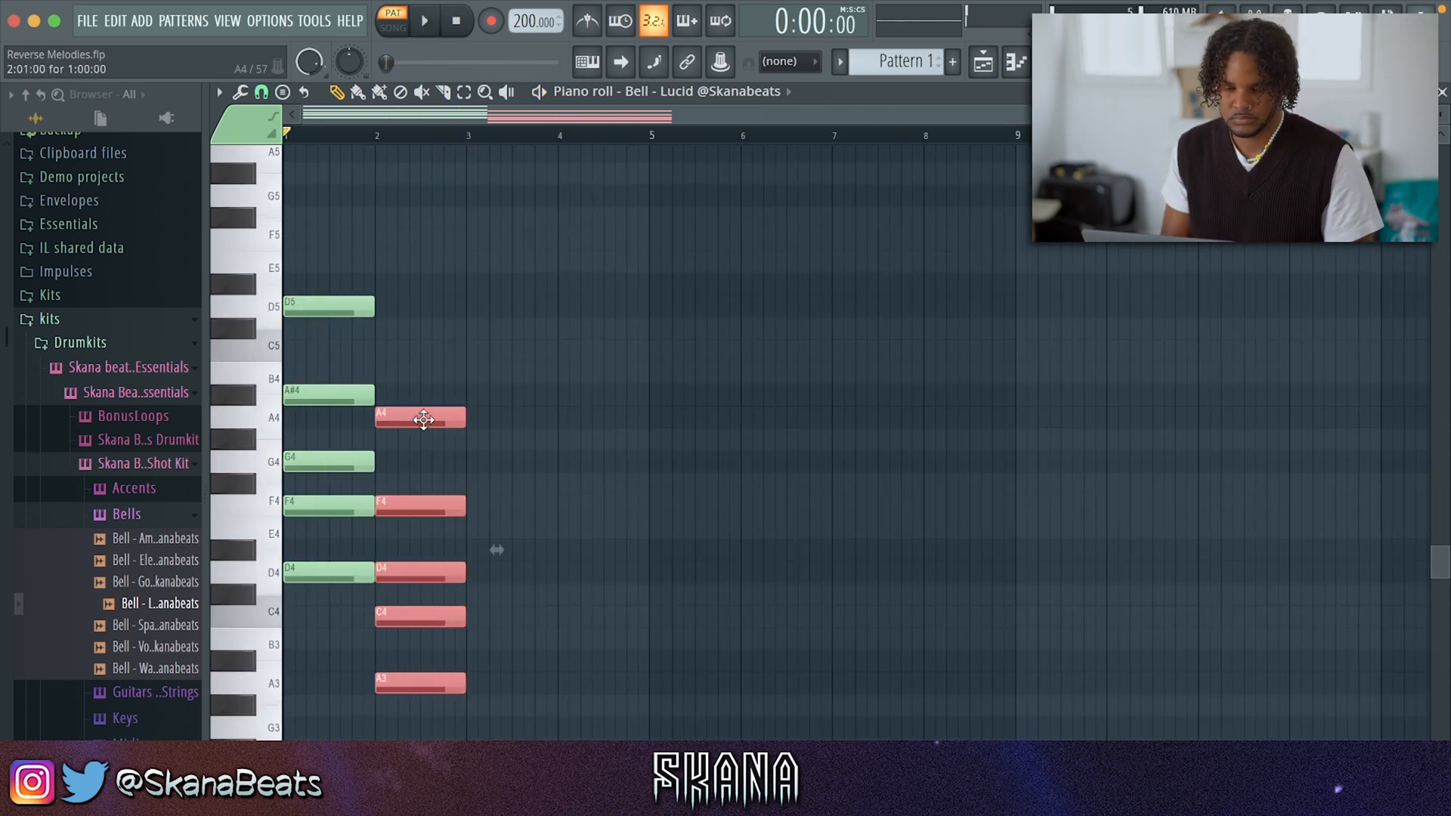
Lengthen the two chords to two bars each, with the second starting at bar 3, and repeat the progression to fill eight bars.
{"action": "left_click_drag", "start_coordinate": [421, 420], "coordinate": [520, 420]}
{"action": "left_click", "coordinate": [641, 420]}
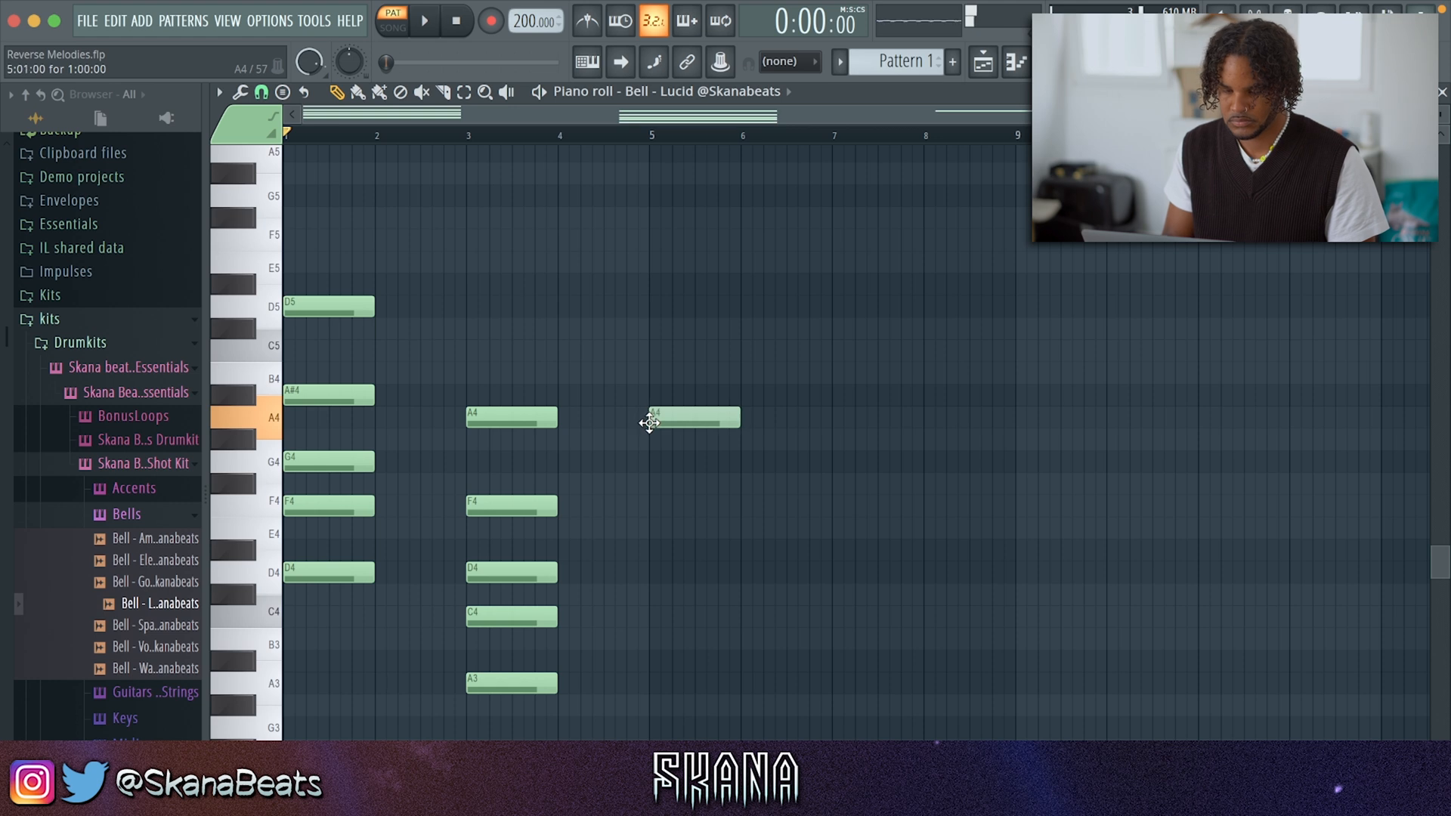
{"action": "key", "text": "ctrl+l"}
{"action": "key", "text": "space"}
{"action": "right_click", "coordinate": [661, 420]}
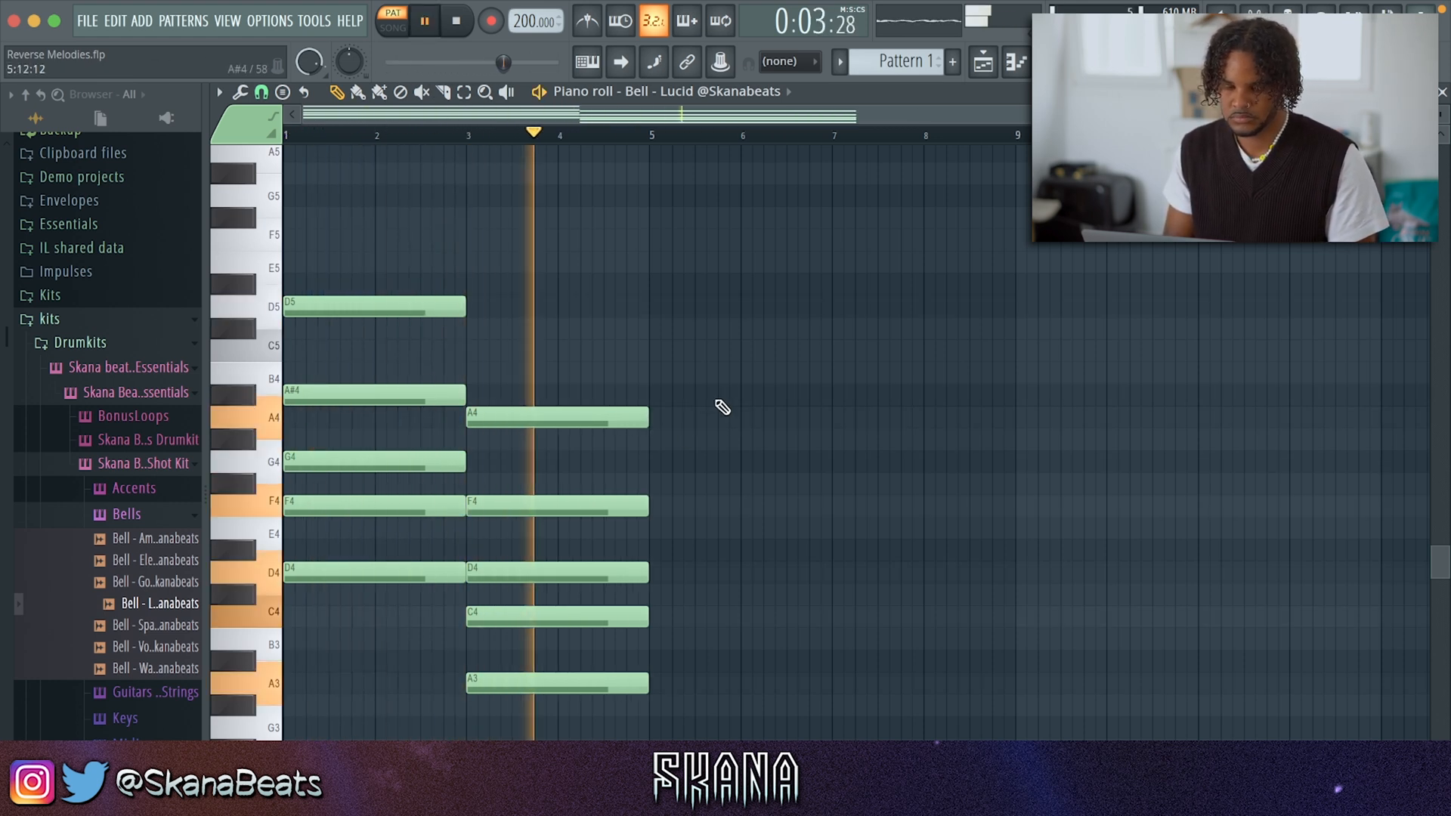
{"action": "key", "text": "ctrl+b"}
{"action": "key", "text": "ctrl+d"}
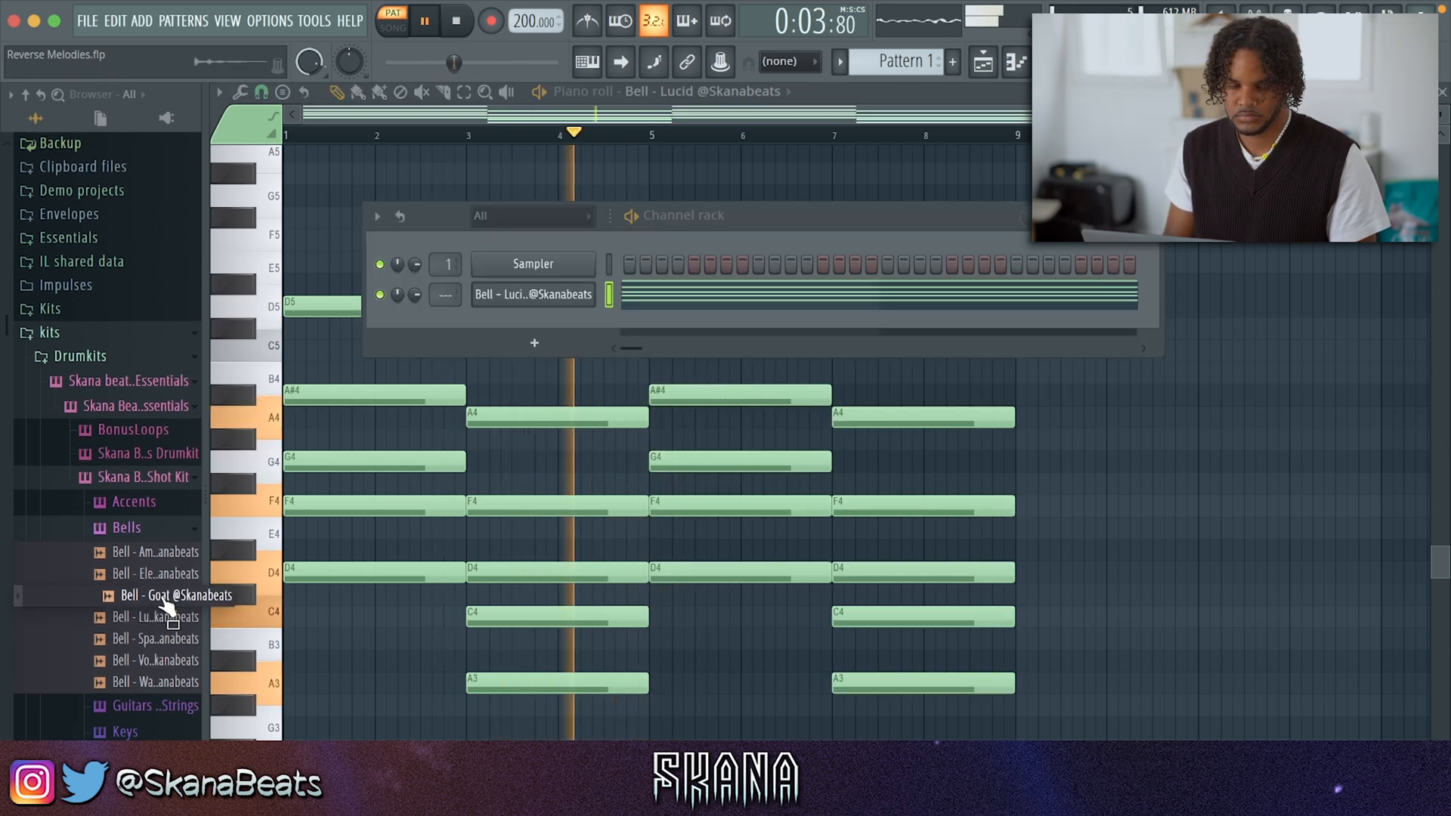
Add the Bell - Void sample as a new channel and paste the chord progression into it.
{"action": "left_click_drag", "start_coordinate": [160, 660], "coordinate": [491, 332]}
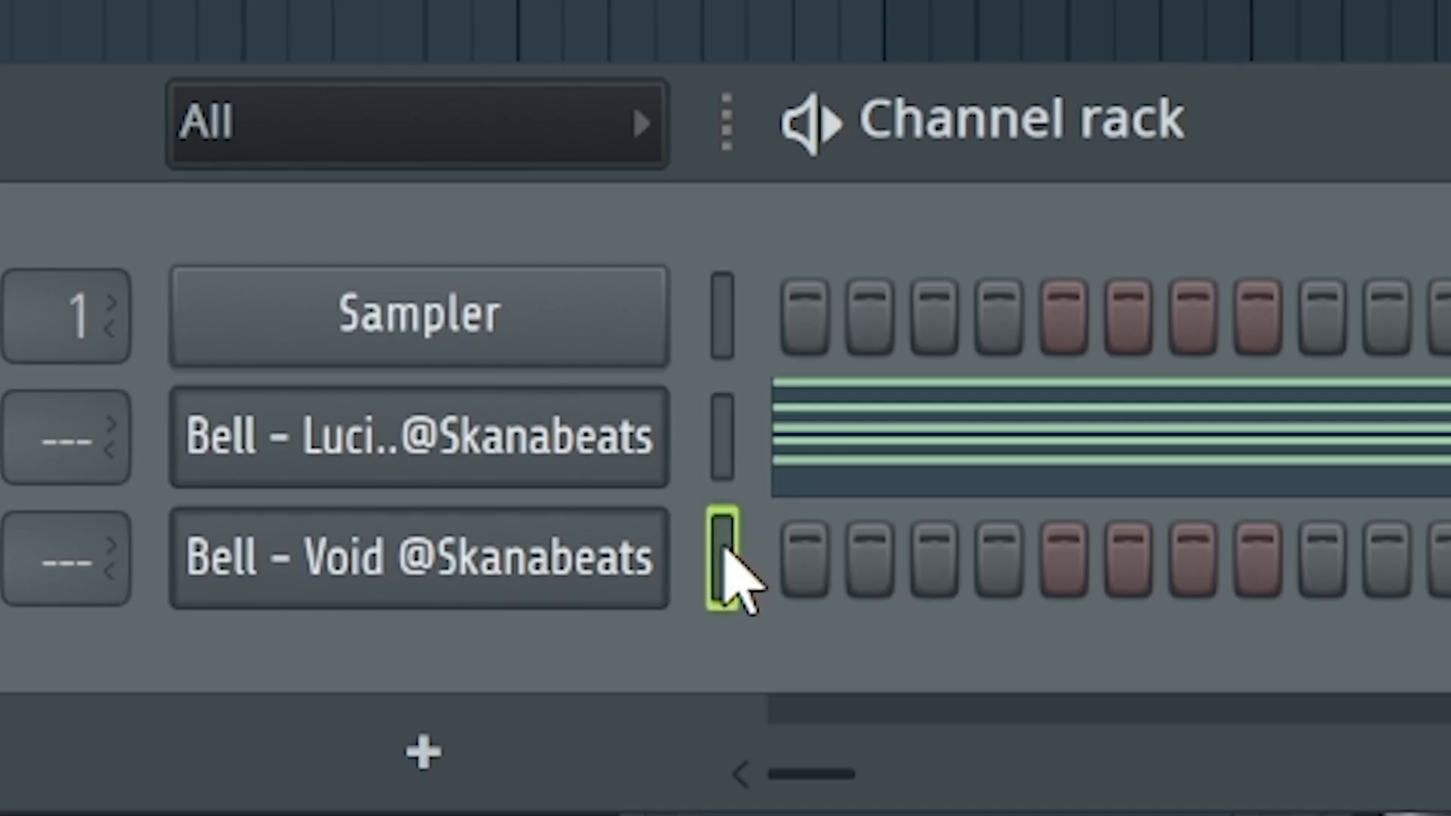
{"action": "key", "text": "ctrl+v"}
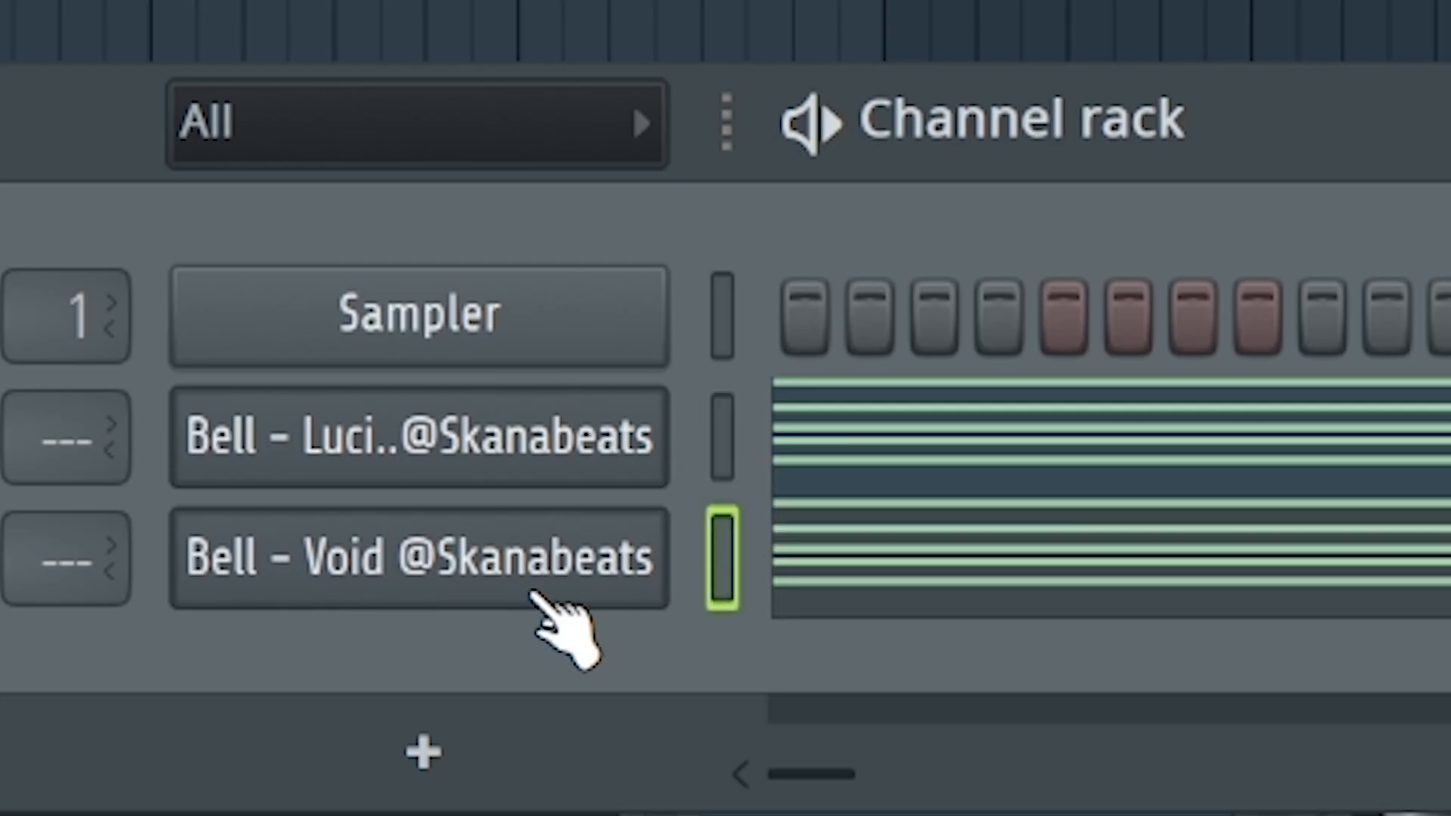
{"action": "left_click", "coordinate": [253, 558]}
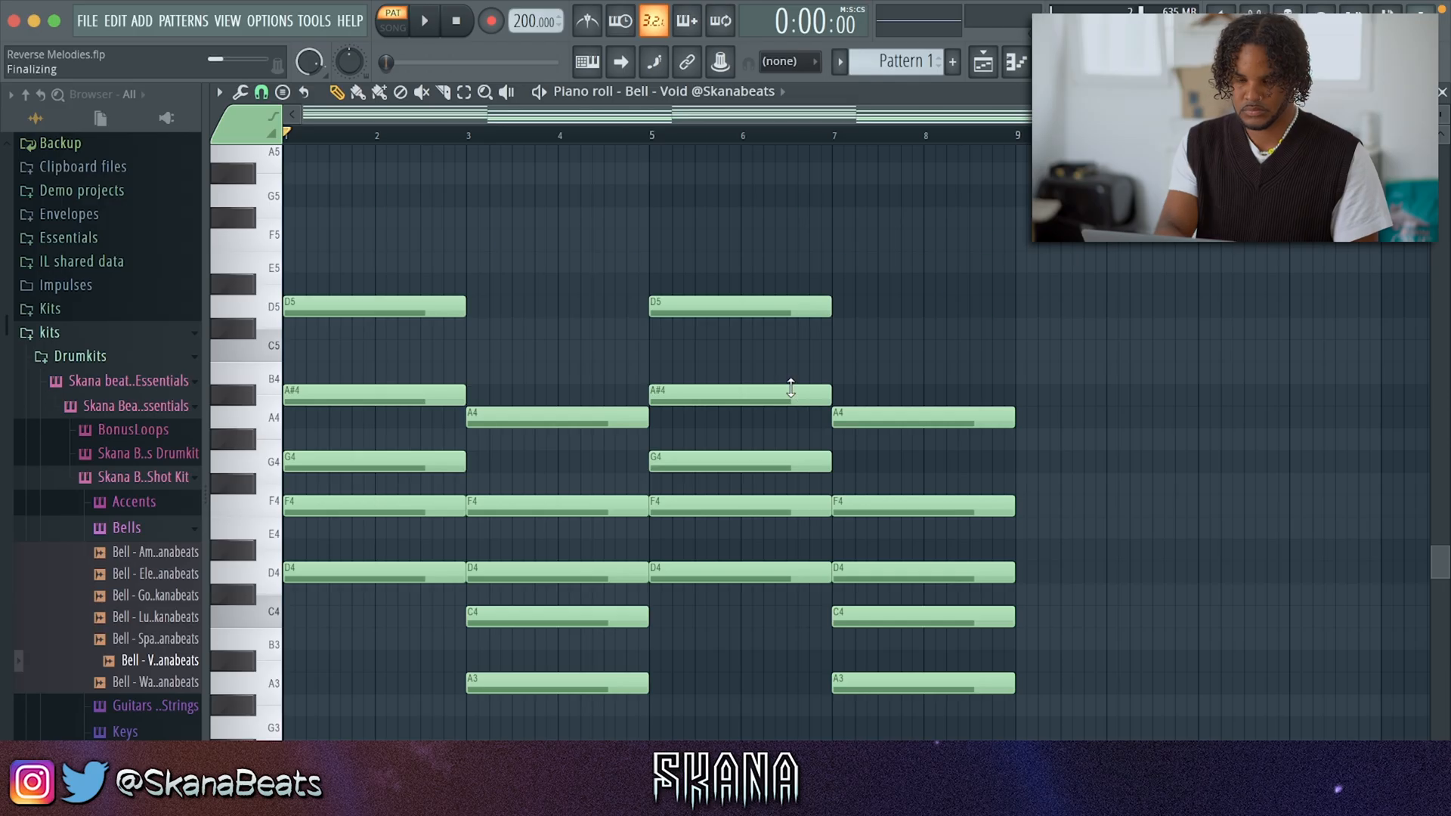
Arpeggiate the Bell - Void chords, setting both the arpeggio pattern and the range mode to Normal.
{"action": "key", "text": "alt+a"}
{"action": "key", "text": "space"}
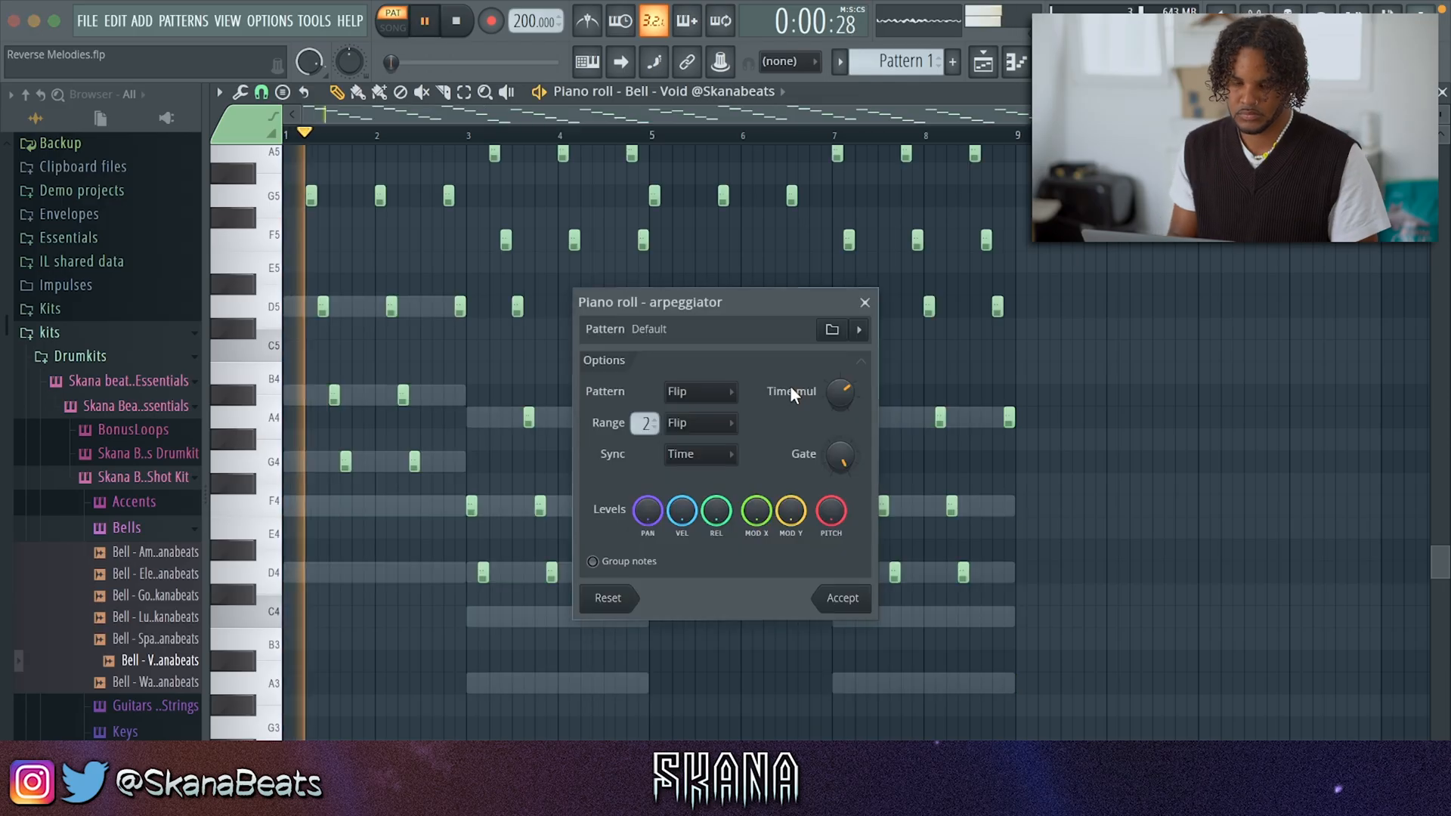
{"action": "left_click", "coordinate": [699, 391]}
{"action": "left_click", "coordinate": [692, 427]}
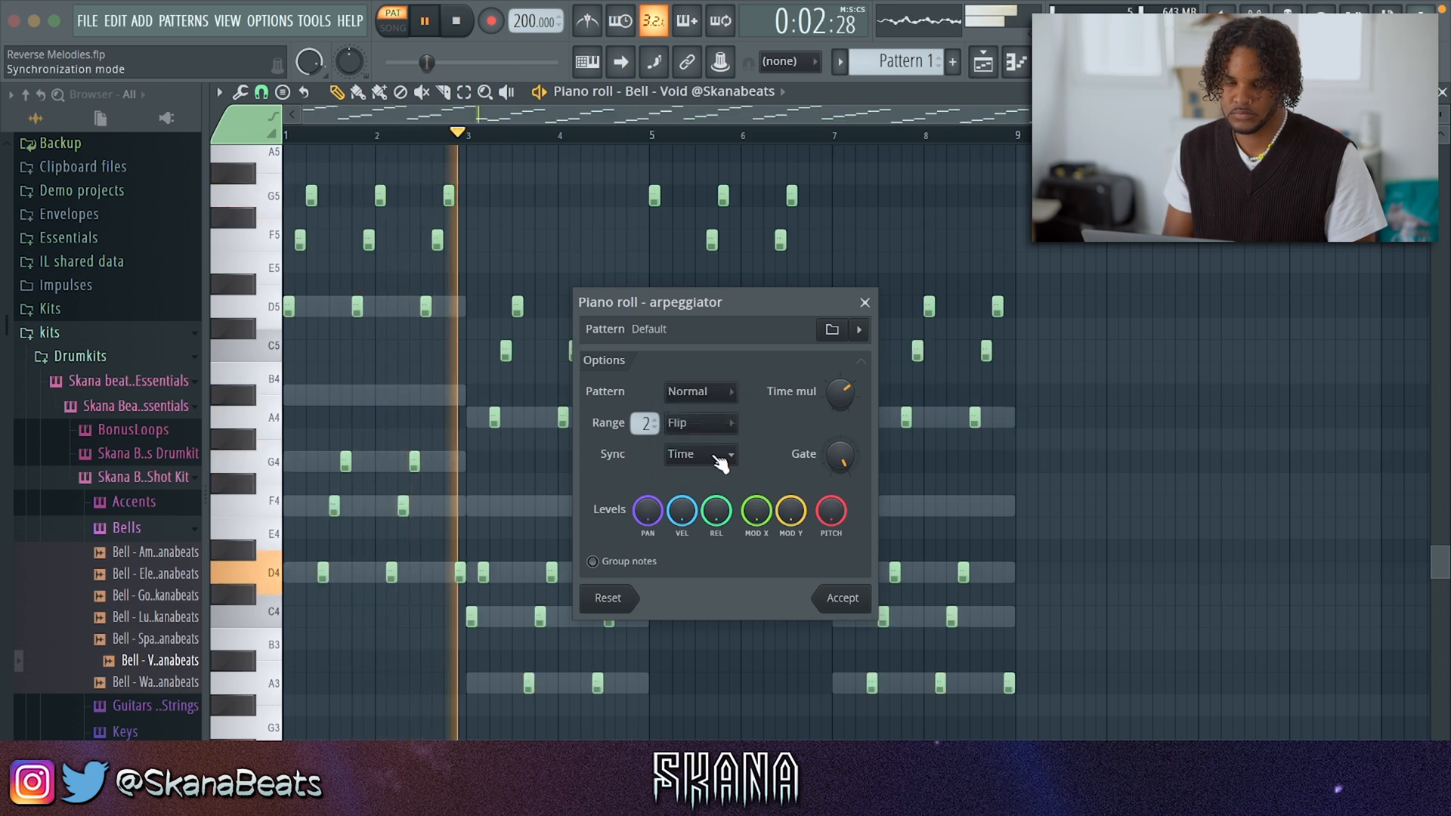
{"action": "left_click", "coordinate": [710, 425]}
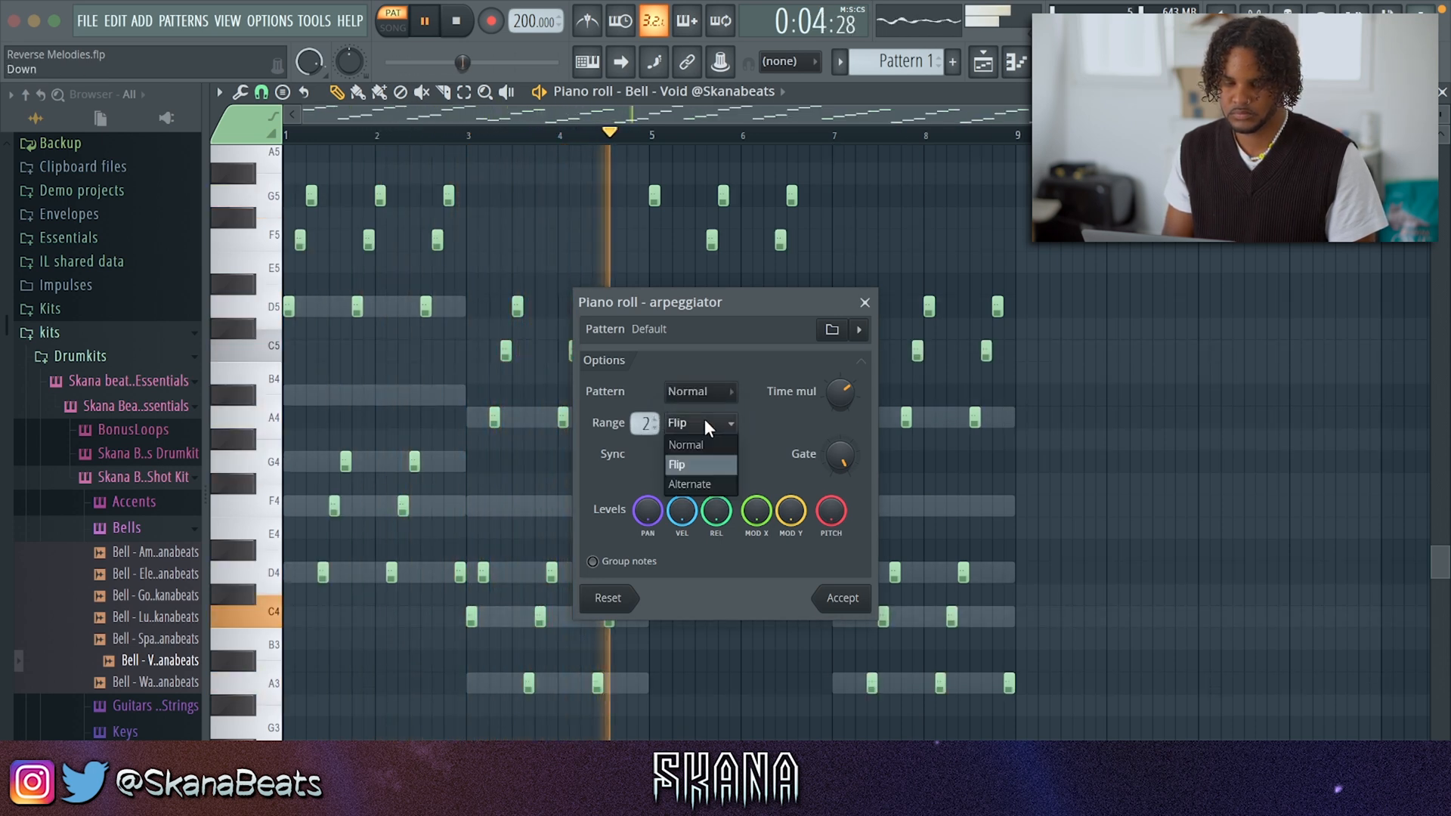
{"action": "left_click", "coordinate": [710, 444]}
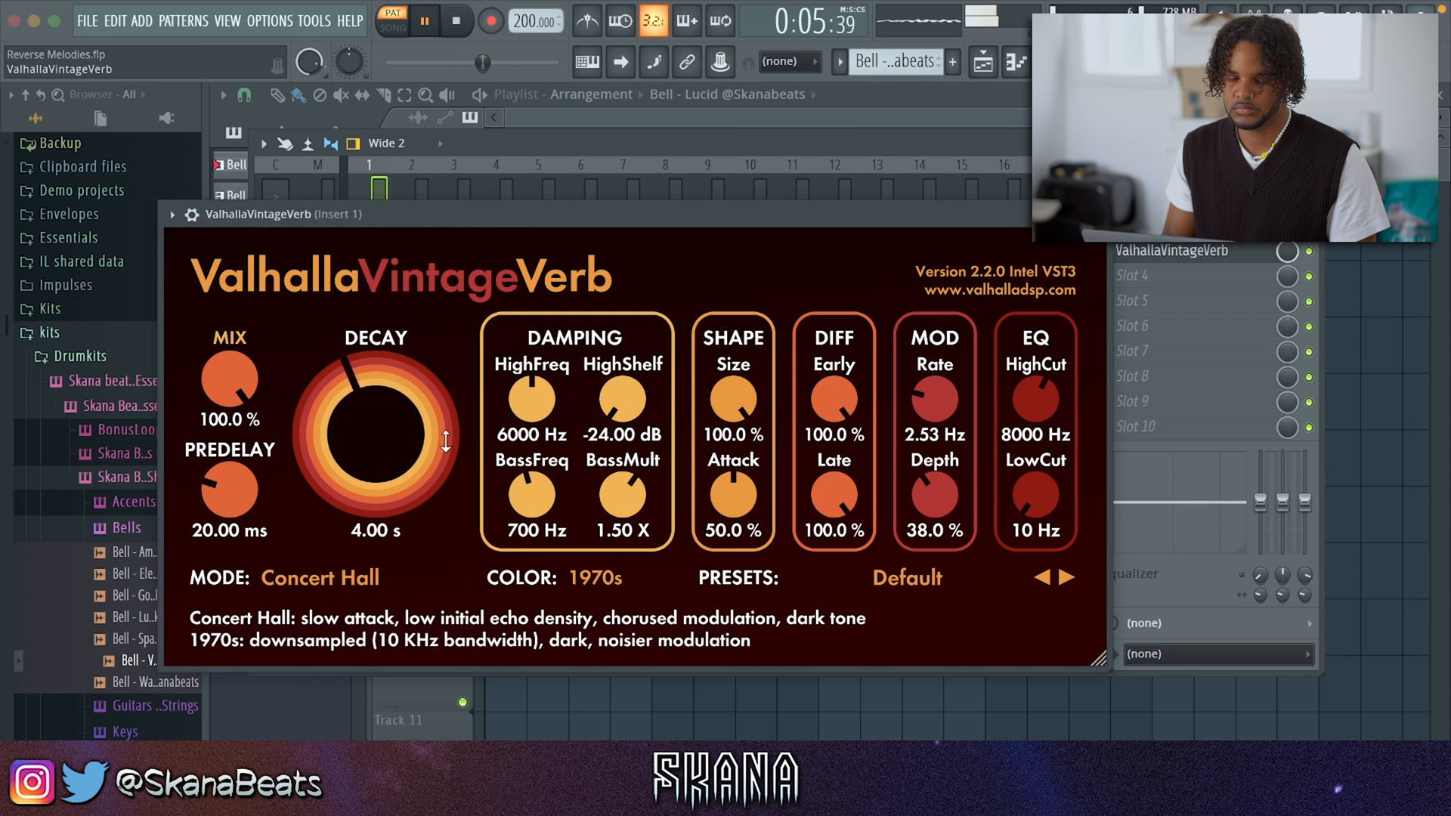
Set the ValhallaVintageVerb decay to 2.74 s and mix to 59%, and raise the reverb's low cut.
{"action": "left_click_drag", "start_coordinate": [446, 441], "coordinate": [446, 484]}
{"action": "left_click_drag", "start_coordinate": [230, 378], "coordinate": [241, 490]}
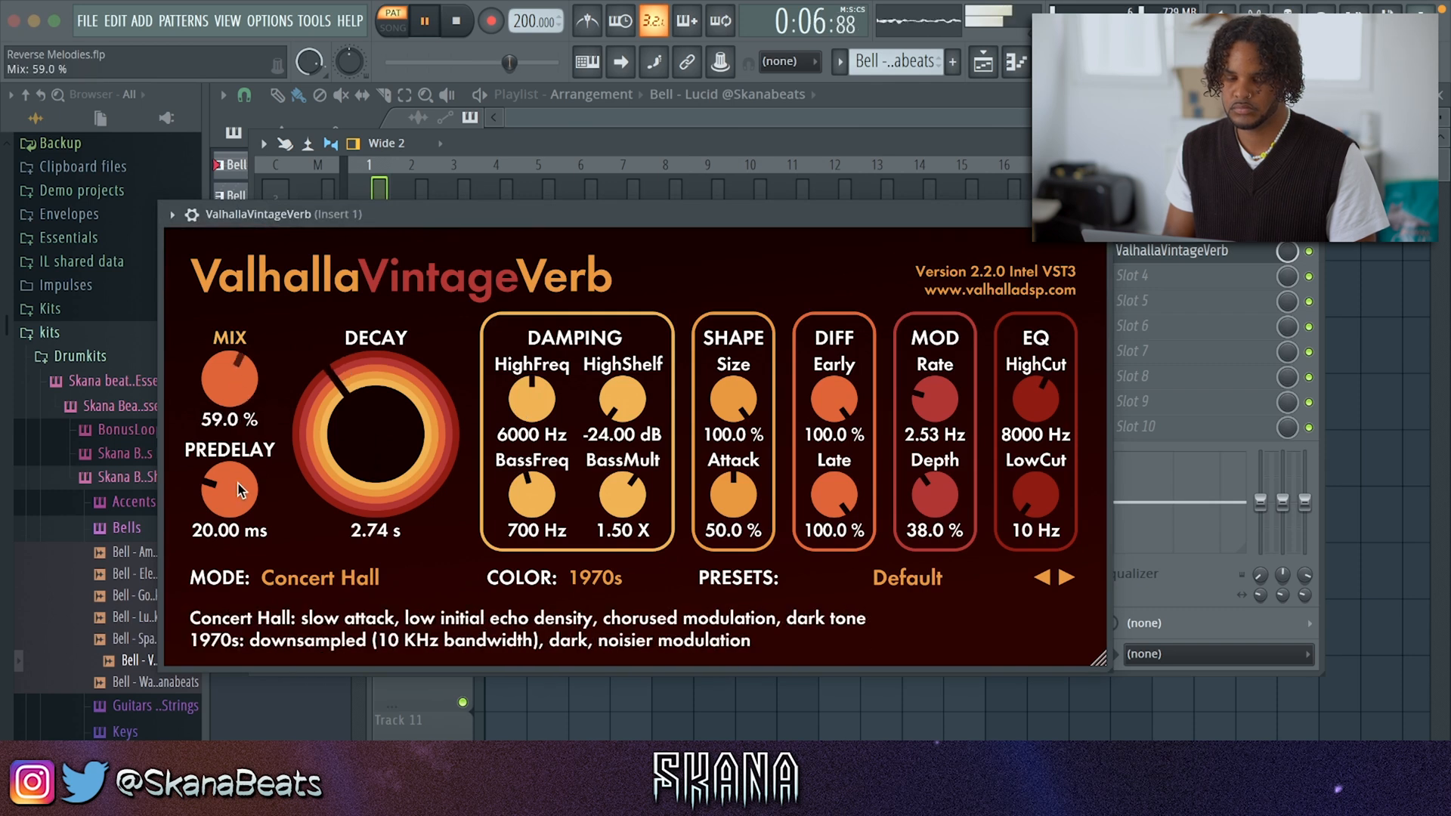
{"action": "left_click_drag", "start_coordinate": [1035, 495], "coordinate": [1058, 348]}
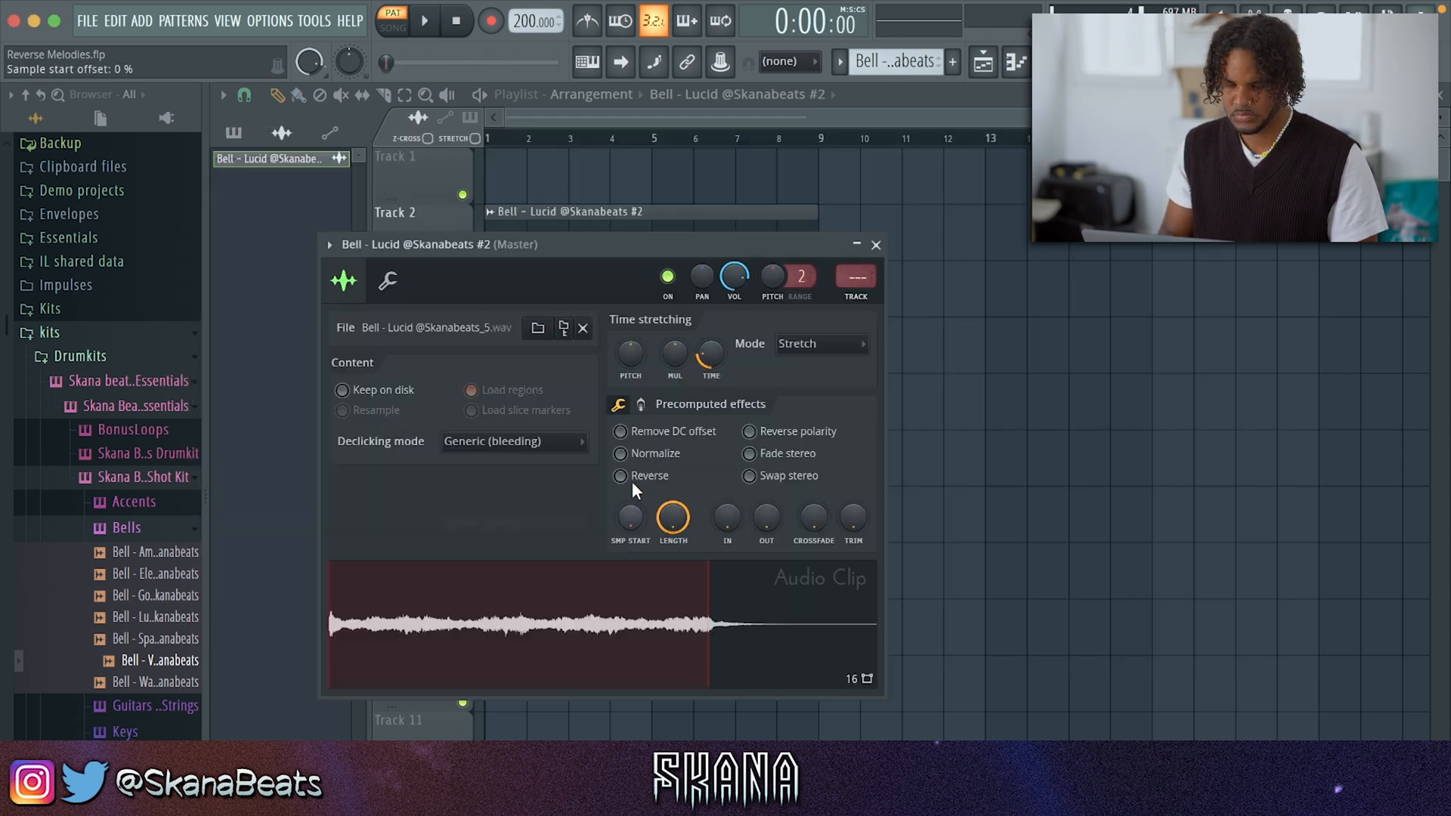
Close the clip's sample settings and slice the Bell - Lucid clip on Track 2 at bars 3, 5 and 7.
{"action": "left_click", "coordinate": [875, 245]}
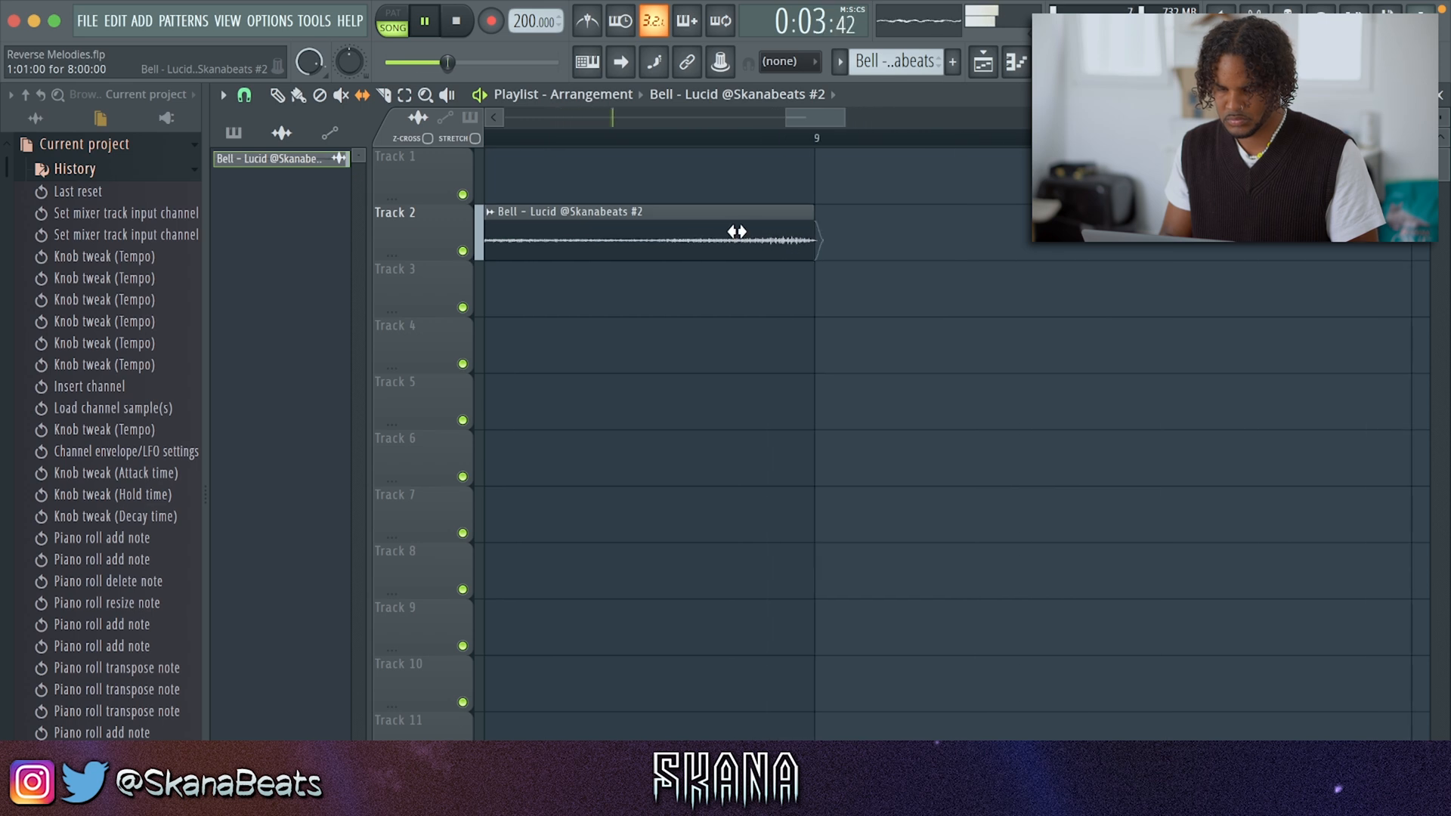
{"action": "right_click", "coordinate": [861, 223], "text": "super"}
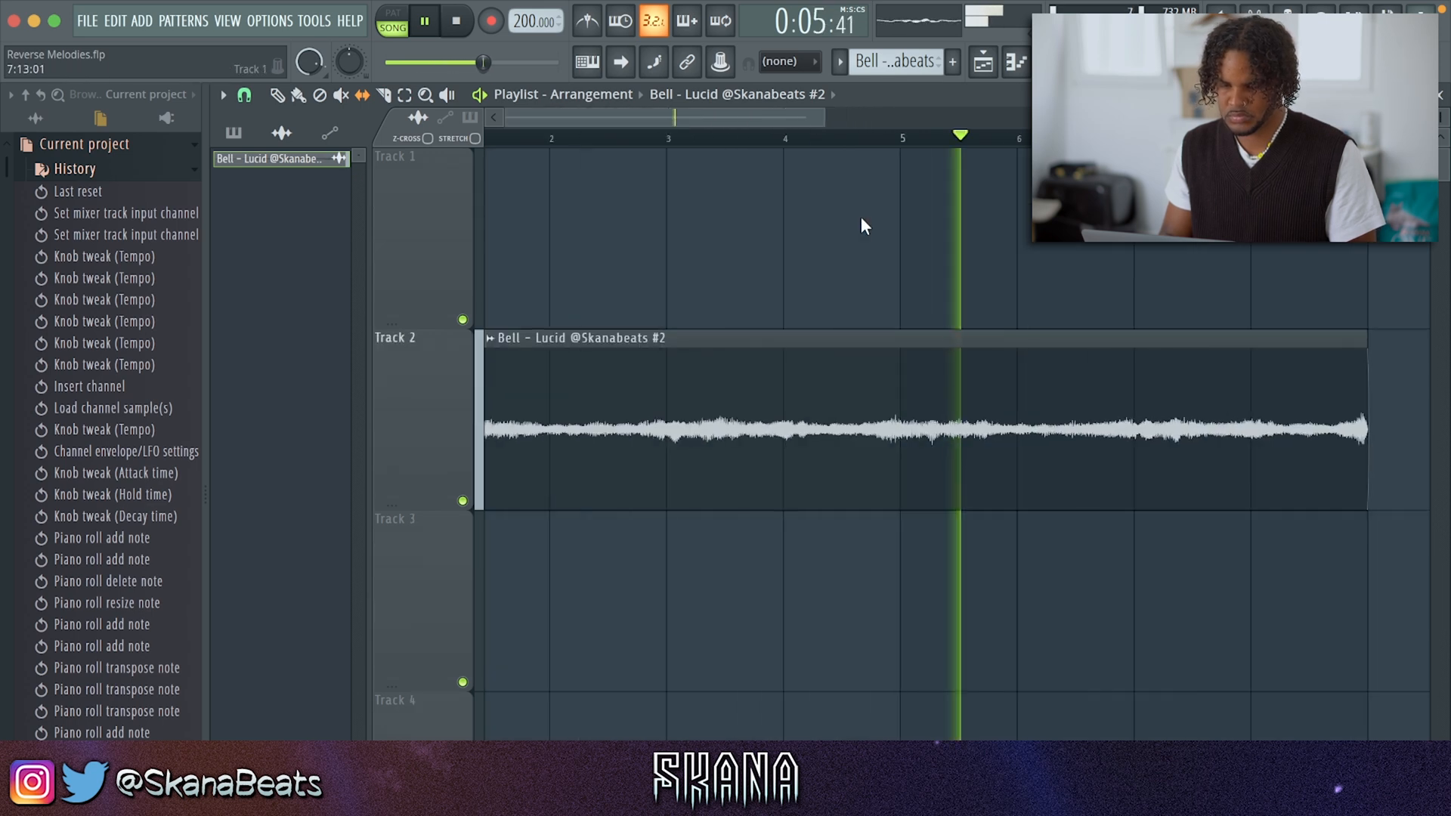
{"action": "key", "text": "c"}
{"action": "left_click", "coordinate": [706, 491]}
{"action": "left_click", "coordinate": [928, 435]}
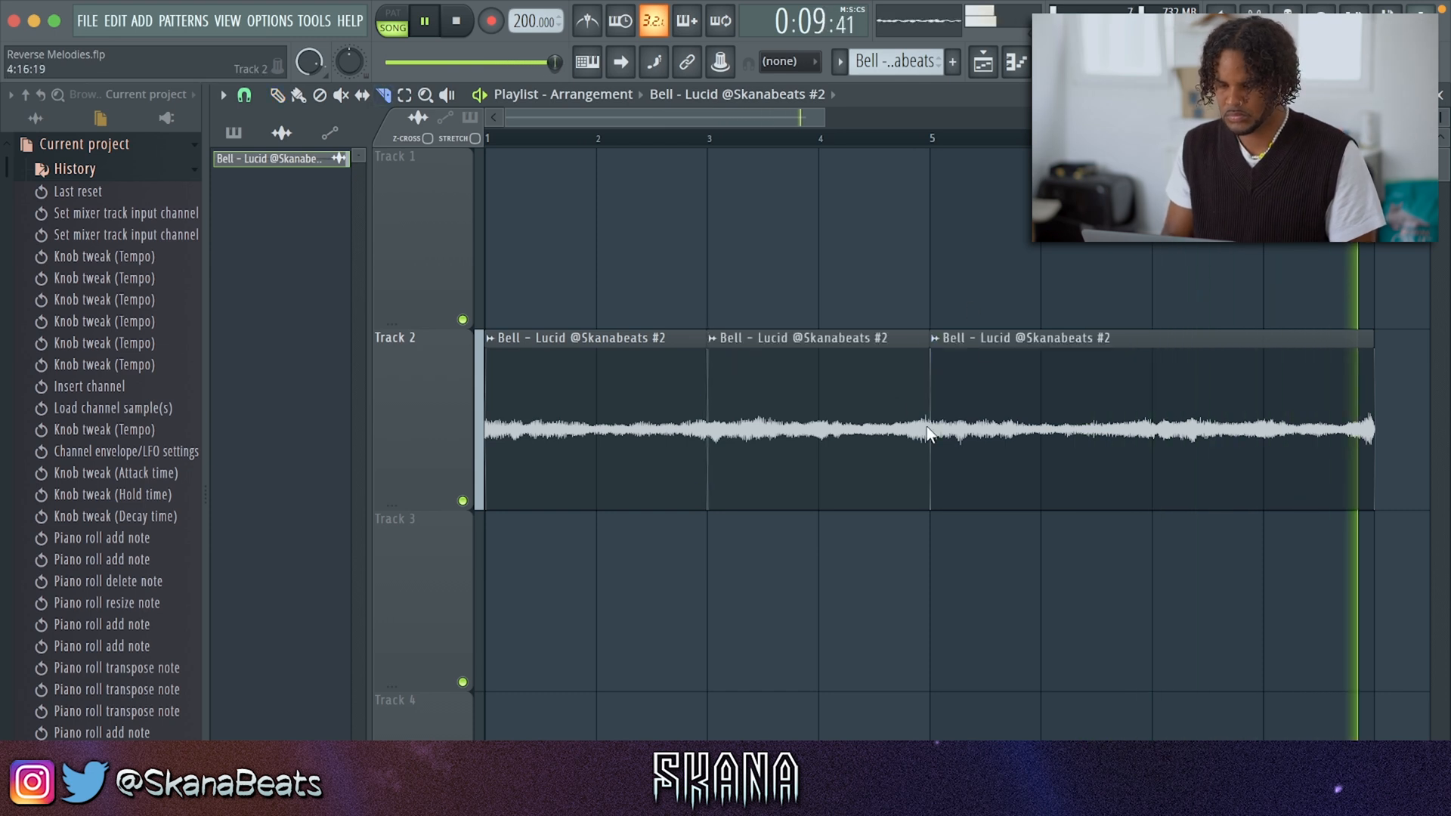
{"action": "left_click_drag", "start_coordinate": [1150, 359], "coordinate": [1149, 485]}
{"action": "key", "text": "p"}
{"action": "key", "text": "space"}
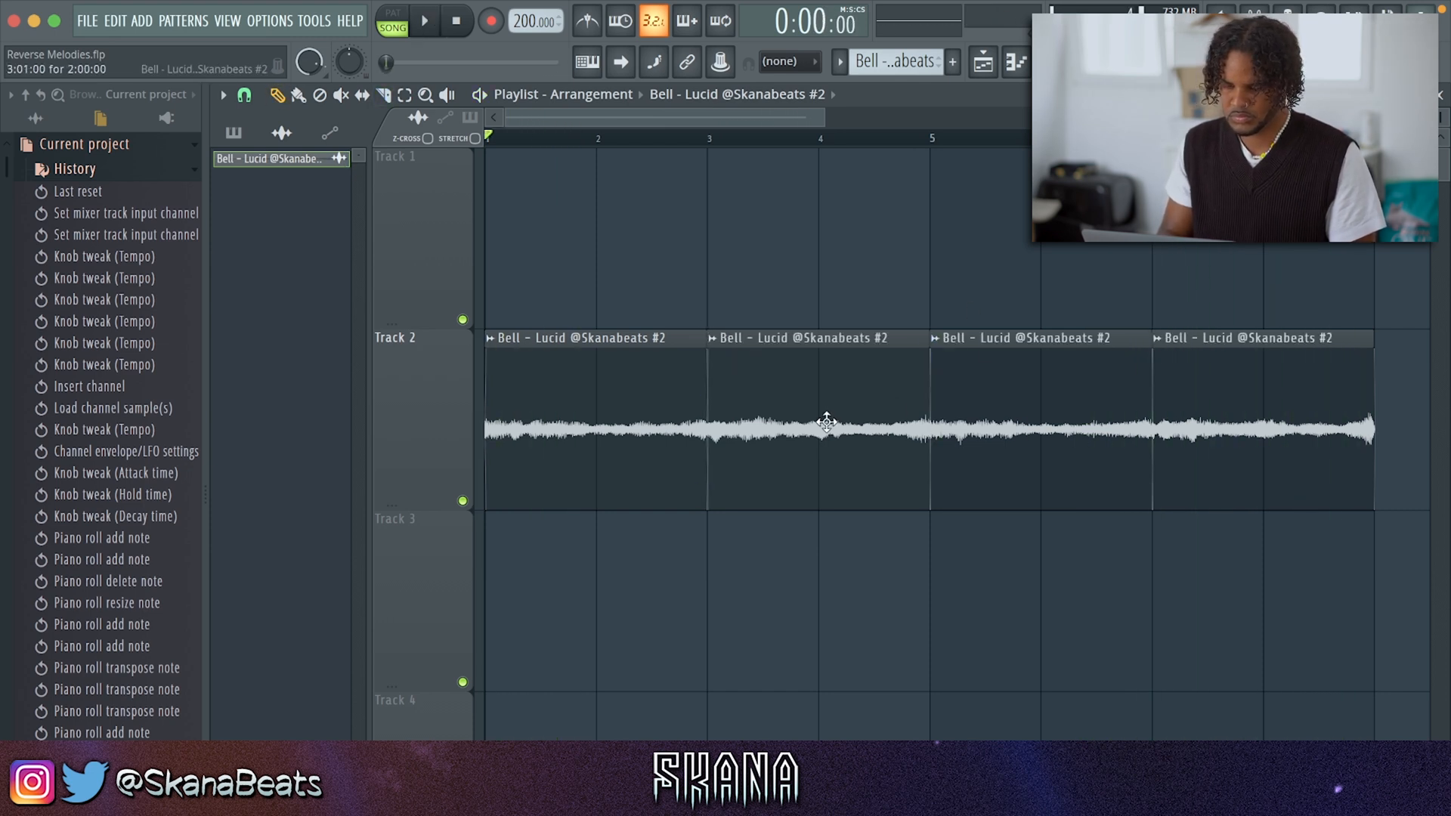
Swap the order of the slices within each pair, moving the second and fourth slices to Track 1 at bars 1 and 5.
{"action": "left_click_drag", "start_coordinate": [826, 424], "coordinate": [623, 228]}
{"action": "left_click_drag", "start_coordinate": [575, 407], "coordinate": [760, 414]}
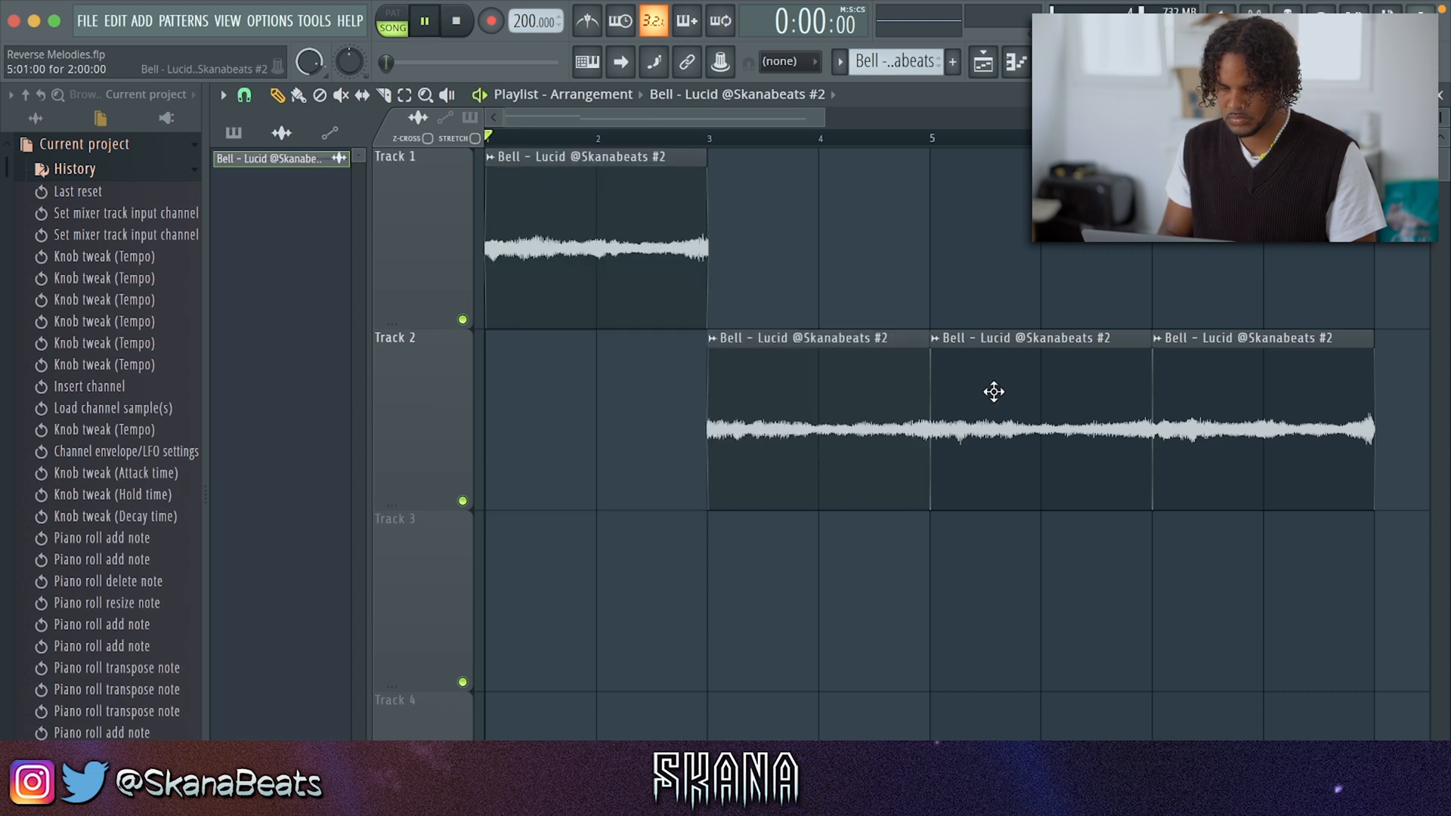
{"action": "left_click_drag", "start_coordinate": [1185, 392], "coordinate": [955, 151]}
{"action": "left_click_drag", "start_coordinate": [978, 392], "coordinate": [1169, 385]}
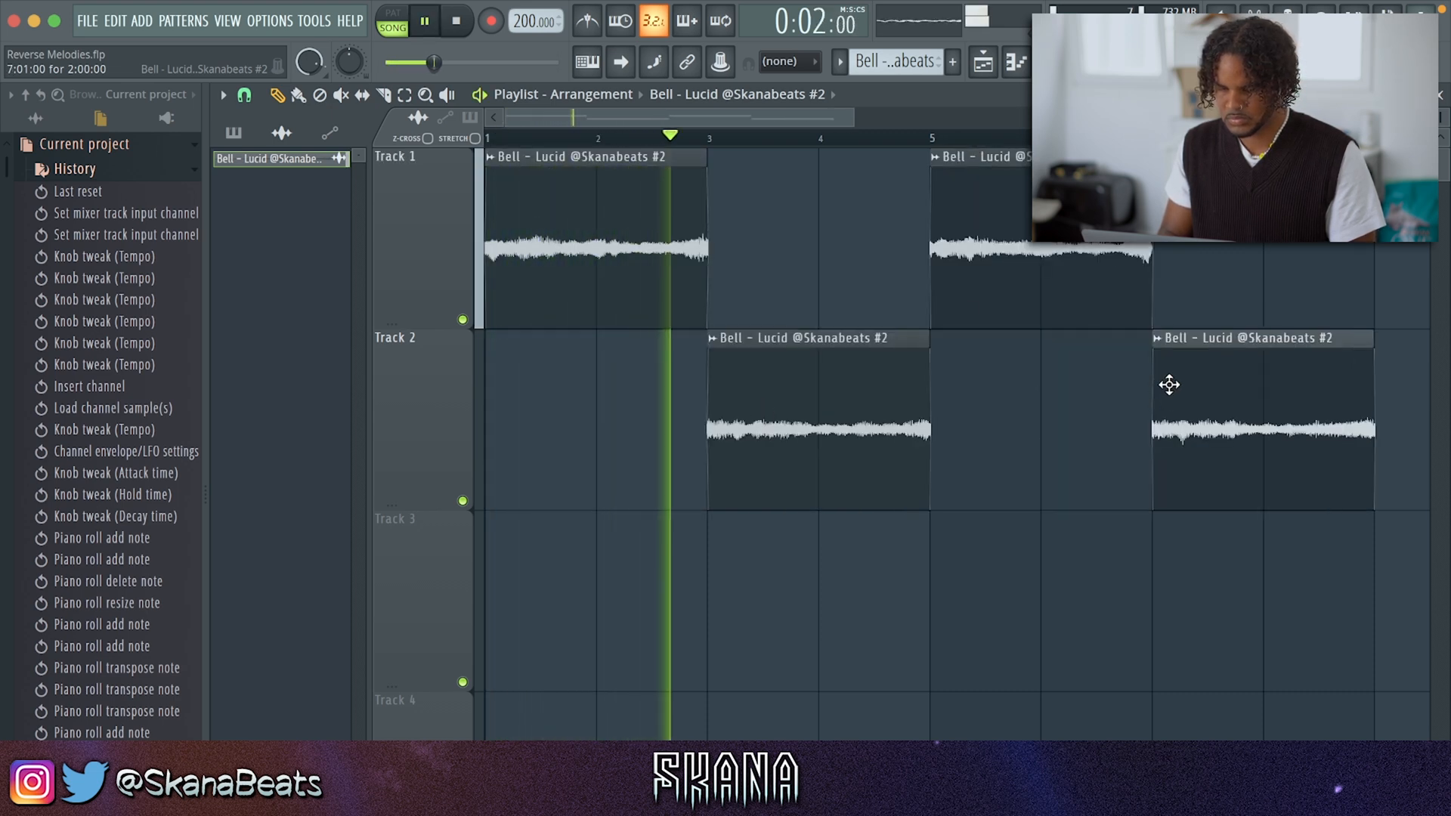
{"action": "scroll", "coordinate": [551, 295], "scroll_direction": "down", "scroll_amount": 2}
{"action": "left_click", "coordinate": [225, 133]}
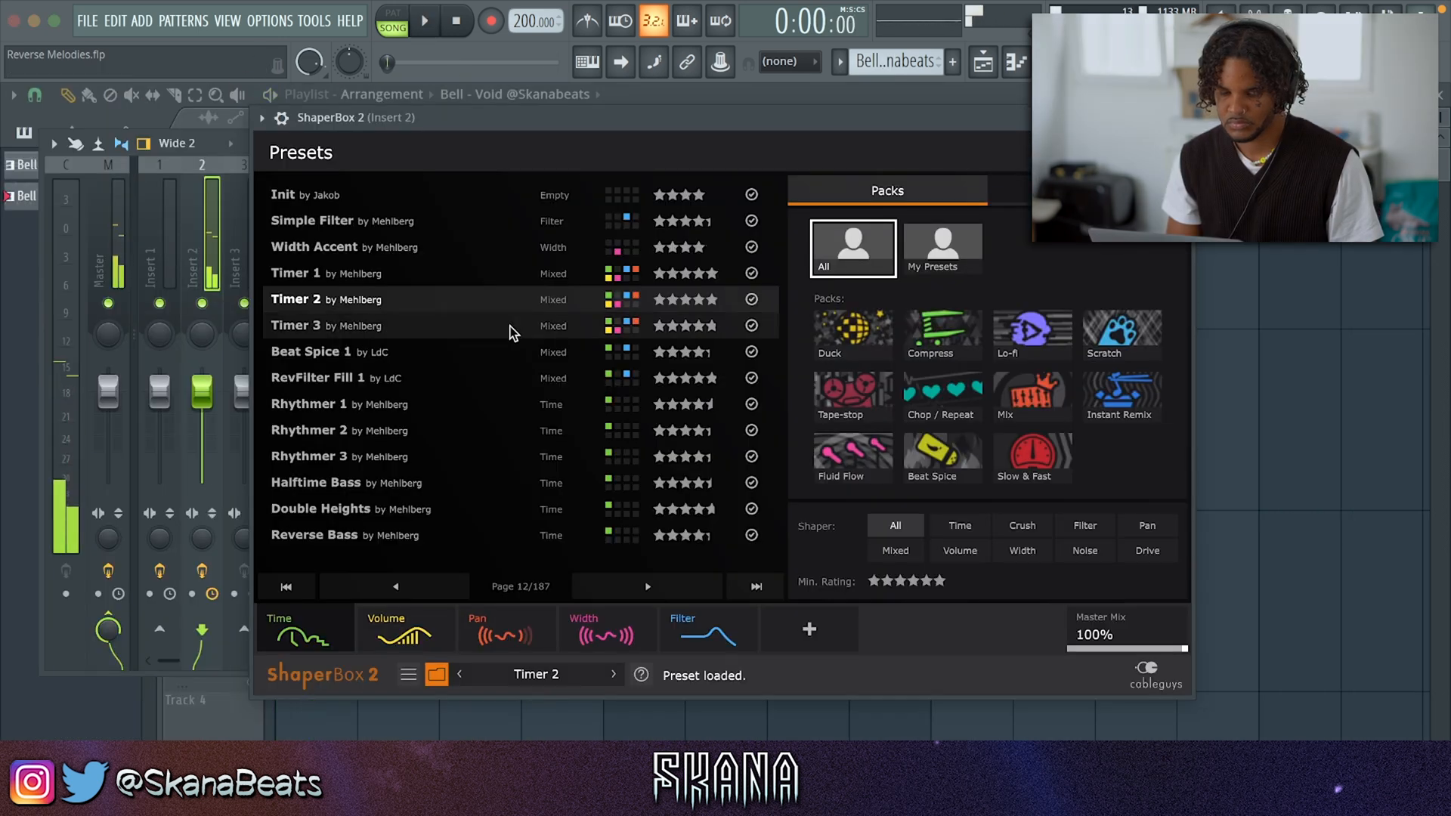
Load the Timer 3 preset in ShaperBox 2 and flatten the first half of the Time curve at 0.
{"action": "left_click", "coordinate": [510, 325]}
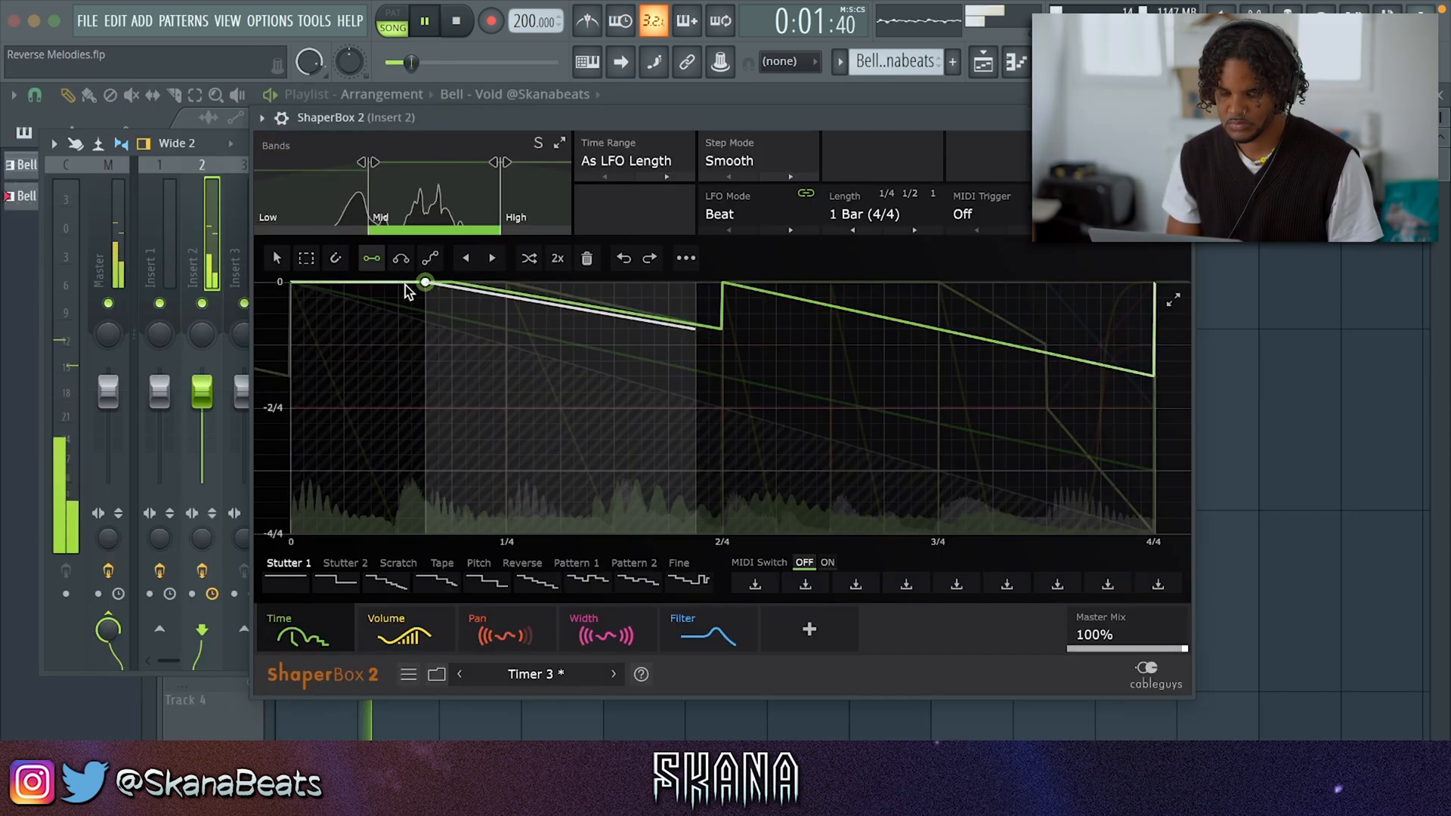
{"action": "left_click_drag", "start_coordinate": [405, 285], "coordinate": [274, 248]}
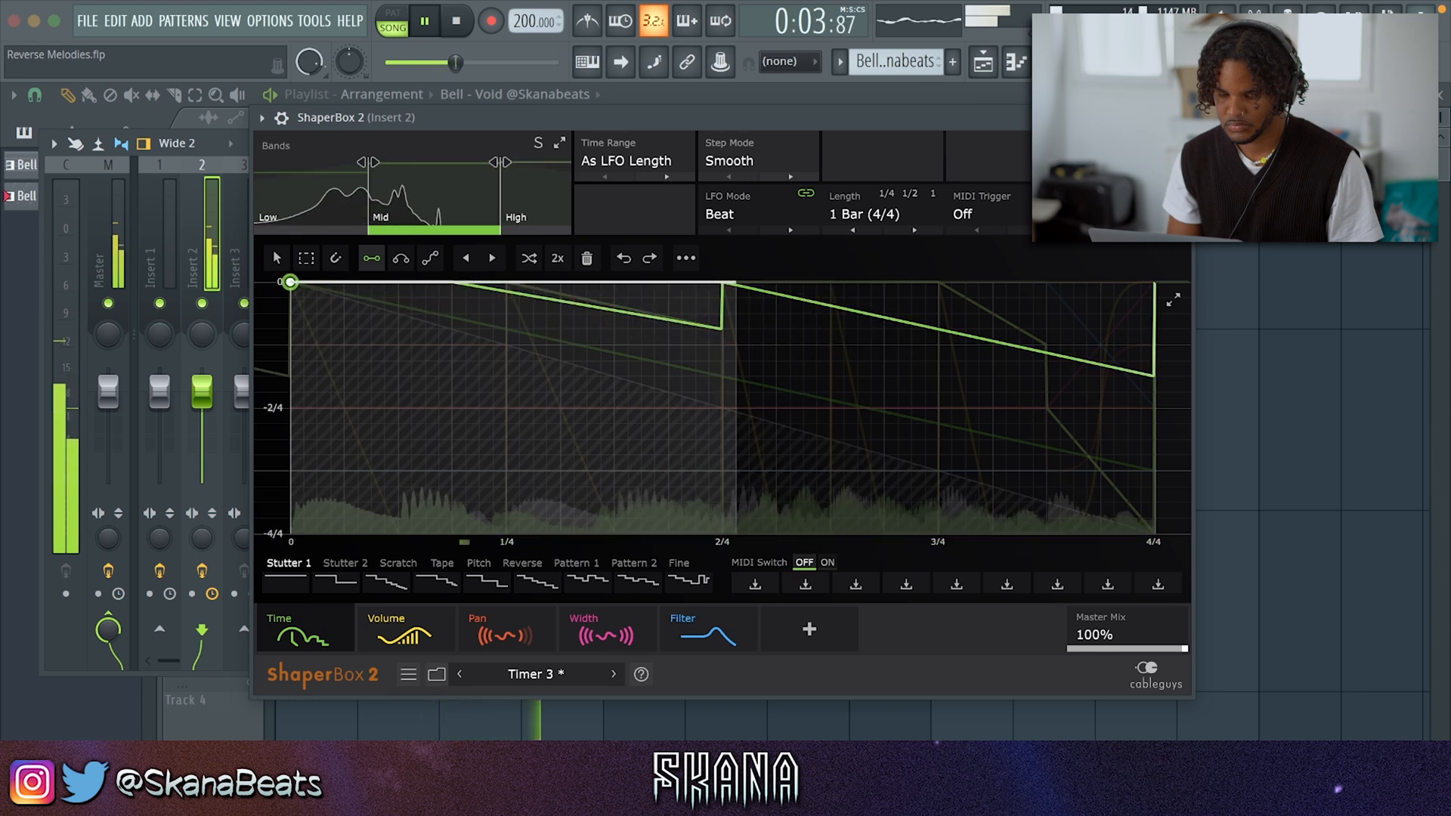
{"action": "left_click_drag", "start_coordinate": [721, 329], "coordinate": [724, 283]}
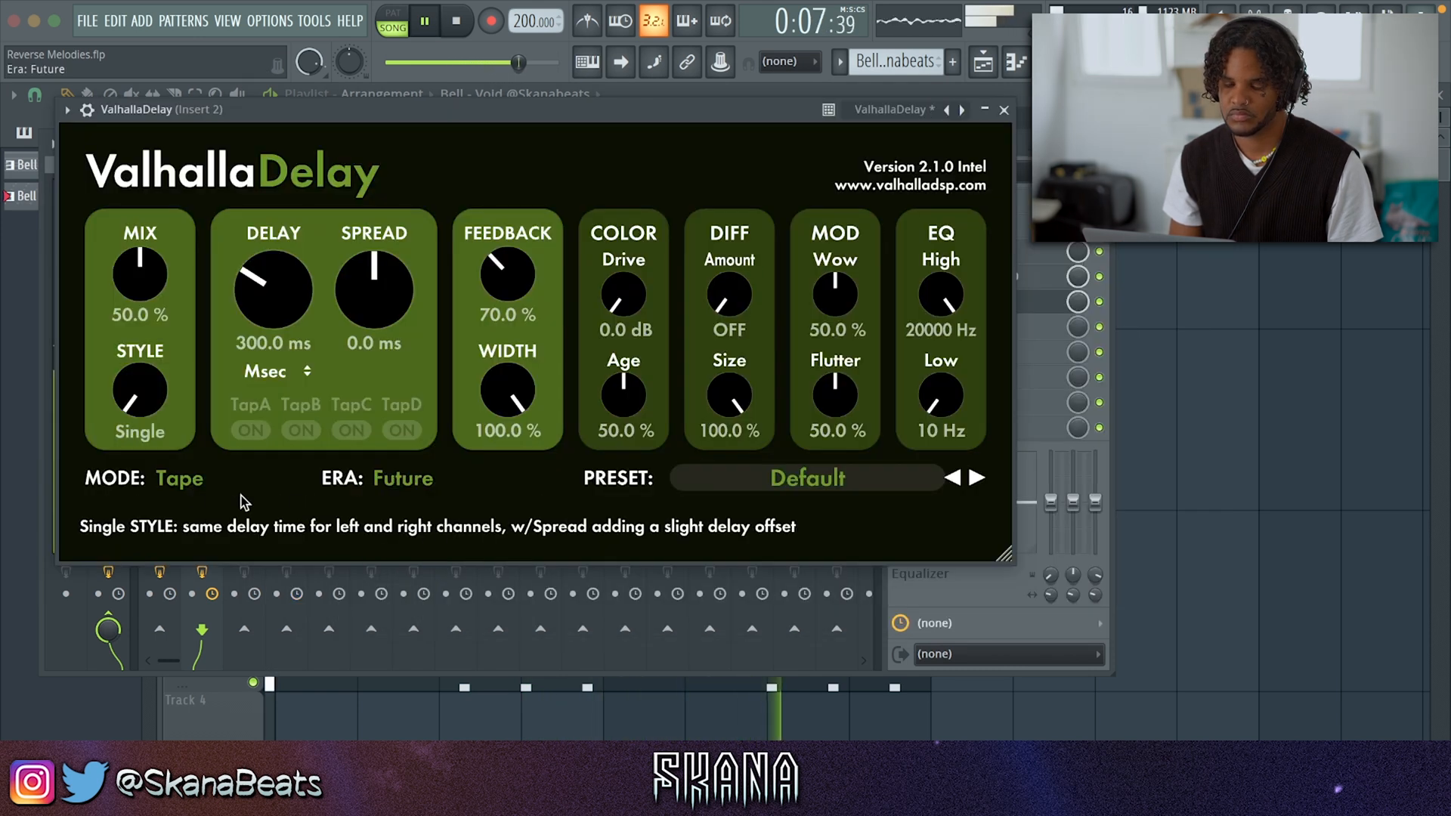
Set the ValhallaDelay mode to DuckTape and its ducking to 70%.
{"action": "left_click", "coordinate": [180, 478]}
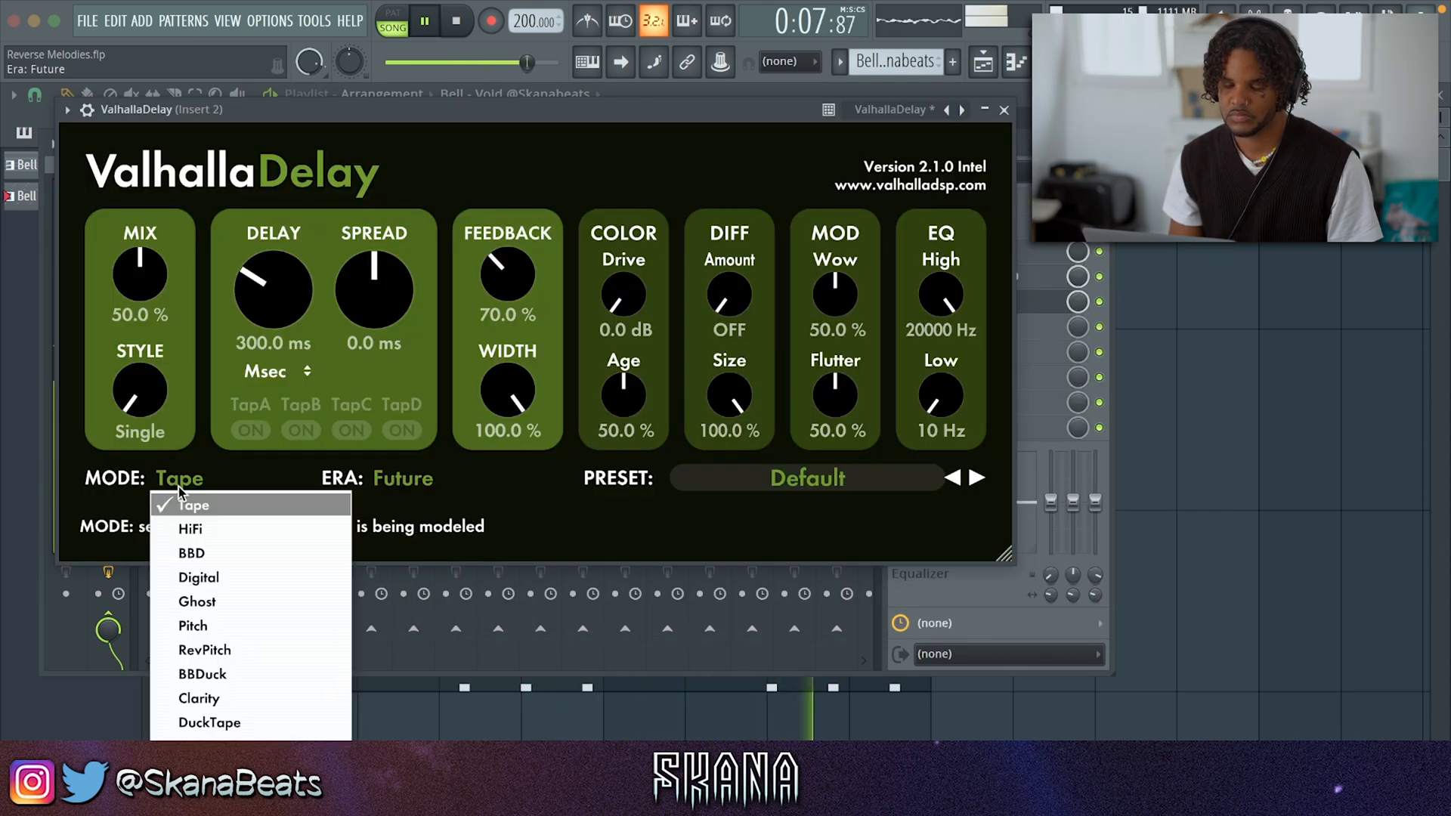
{"action": "left_click", "coordinate": [223, 724]}
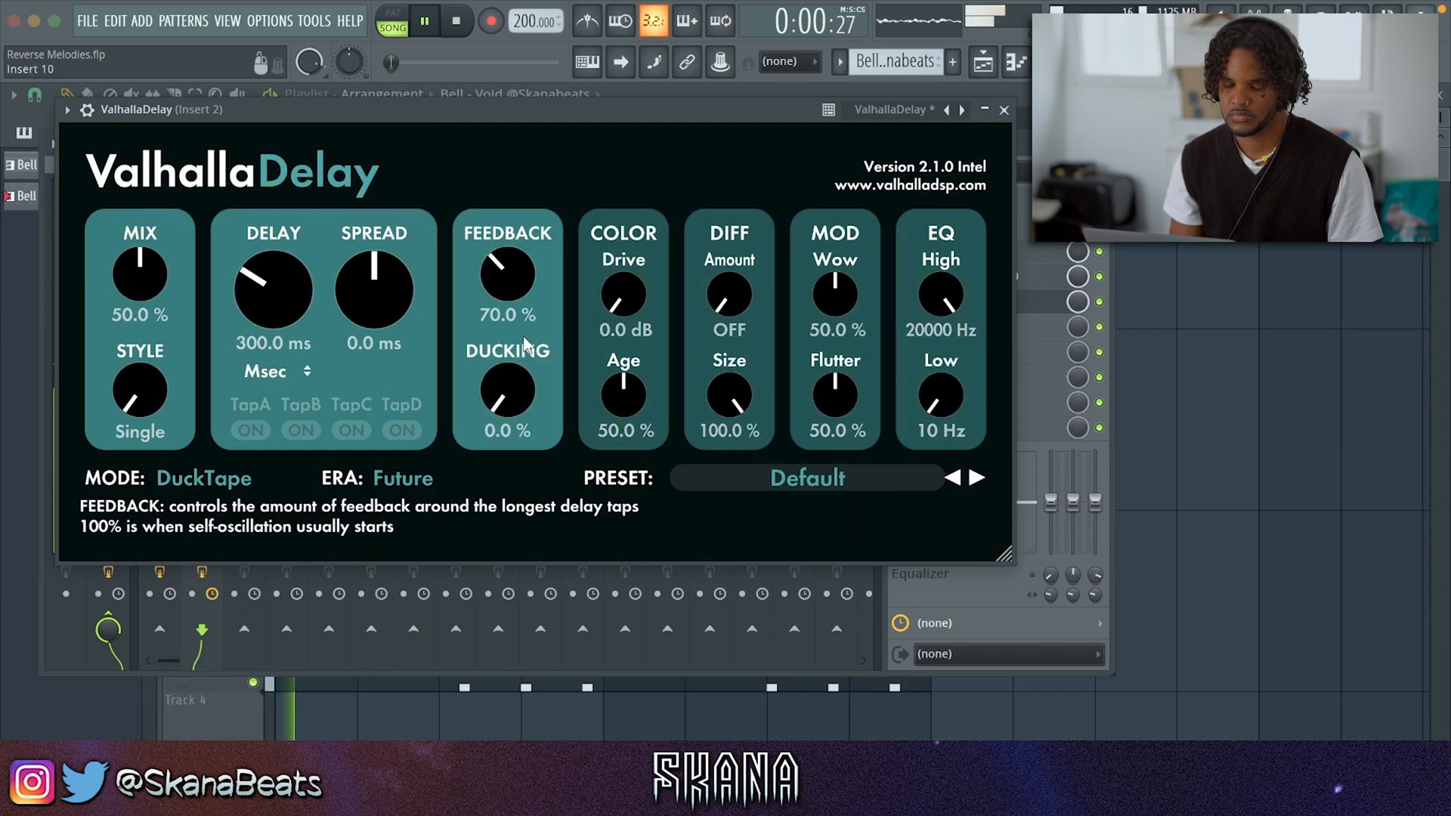
{"action": "left_click_drag", "start_coordinate": [505, 379], "coordinate": [507, 408]}
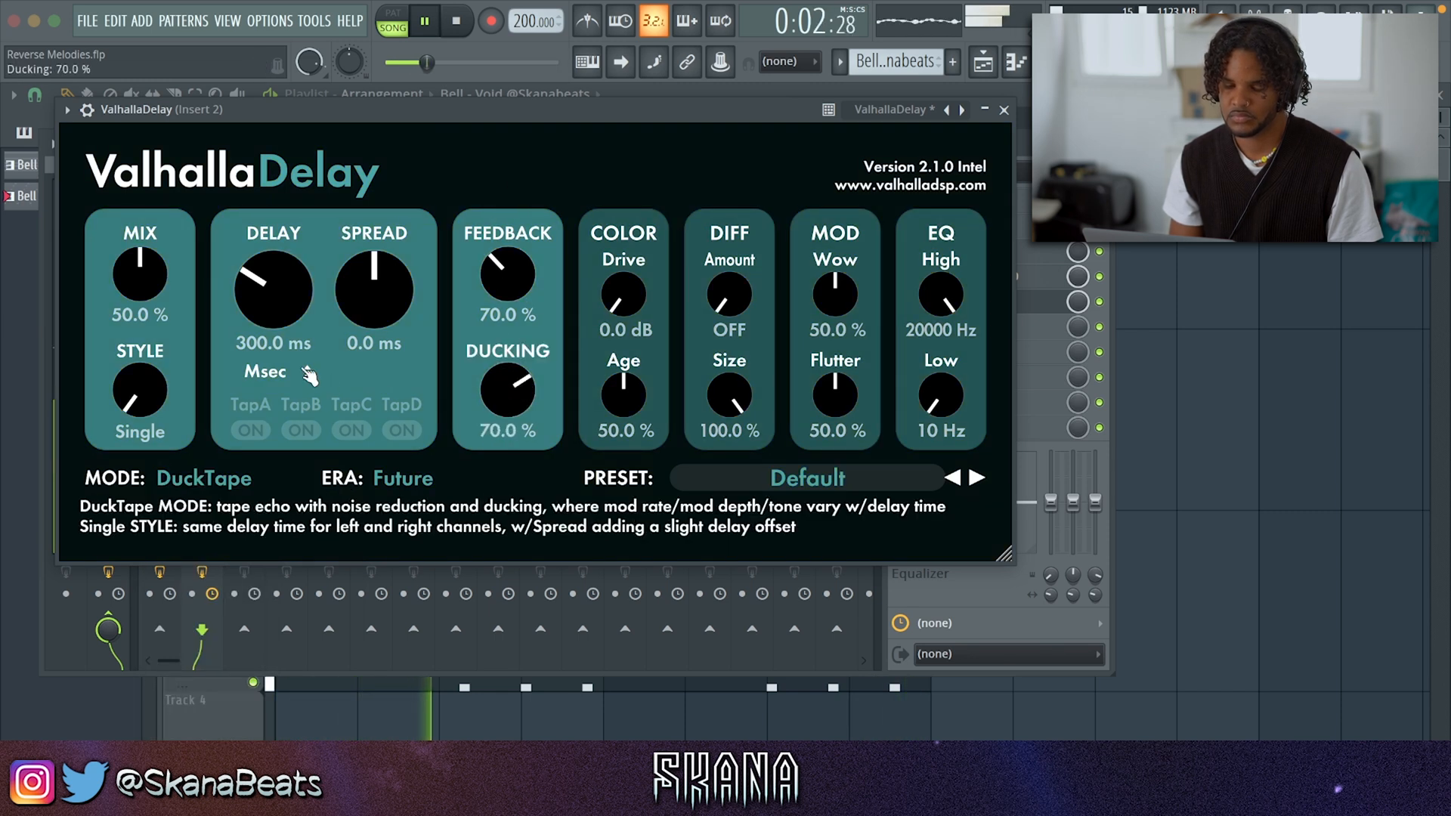
Set the ValhallaDelay time sync to Triplet and adjust the delay style, trying Ratio.
{"action": "left_click", "coordinate": [275, 371]}
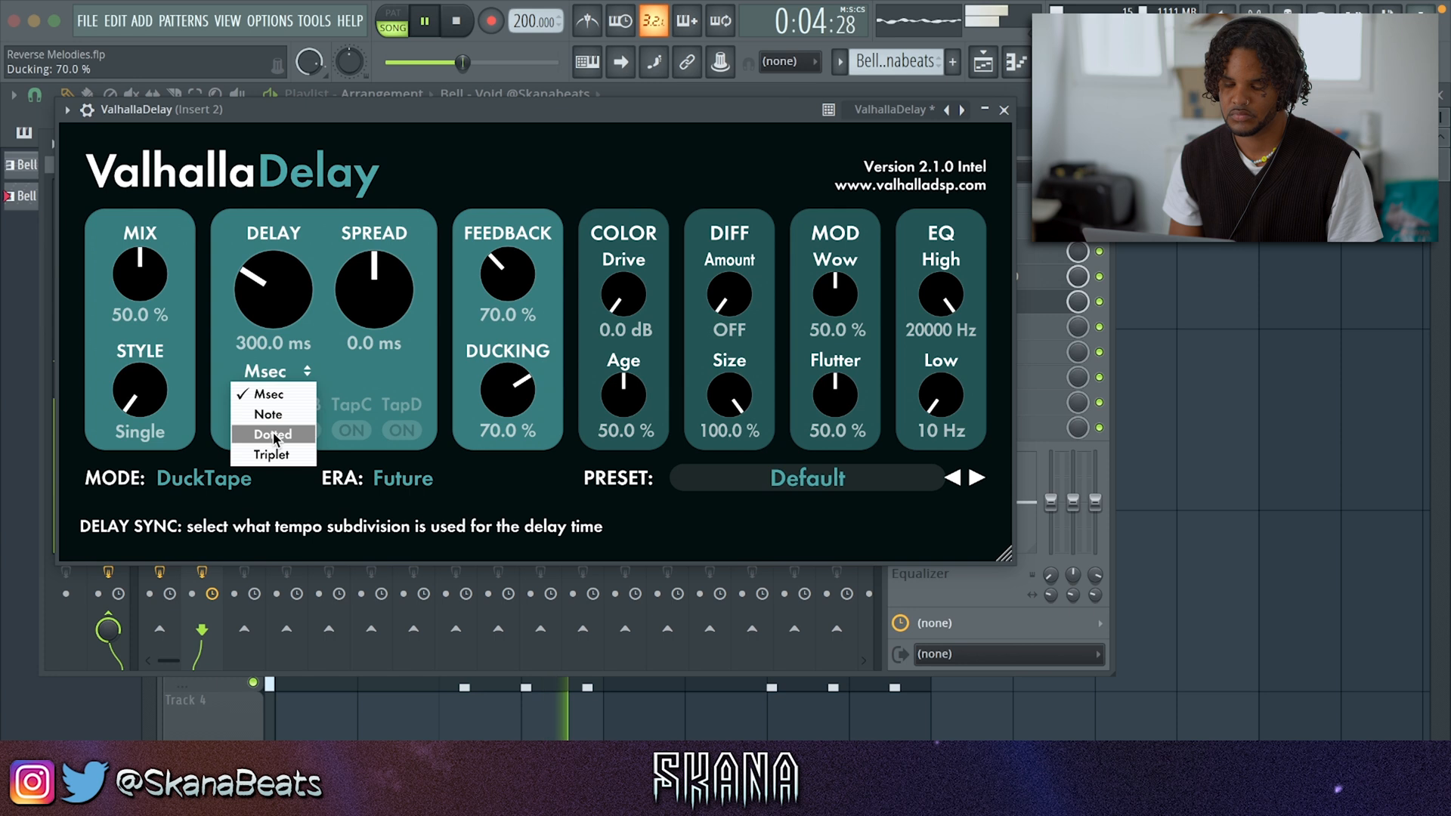
{"action": "left_click", "coordinate": [272, 451]}
{"action": "left_click_drag", "start_coordinate": [145, 398], "coordinate": [144, 282]}
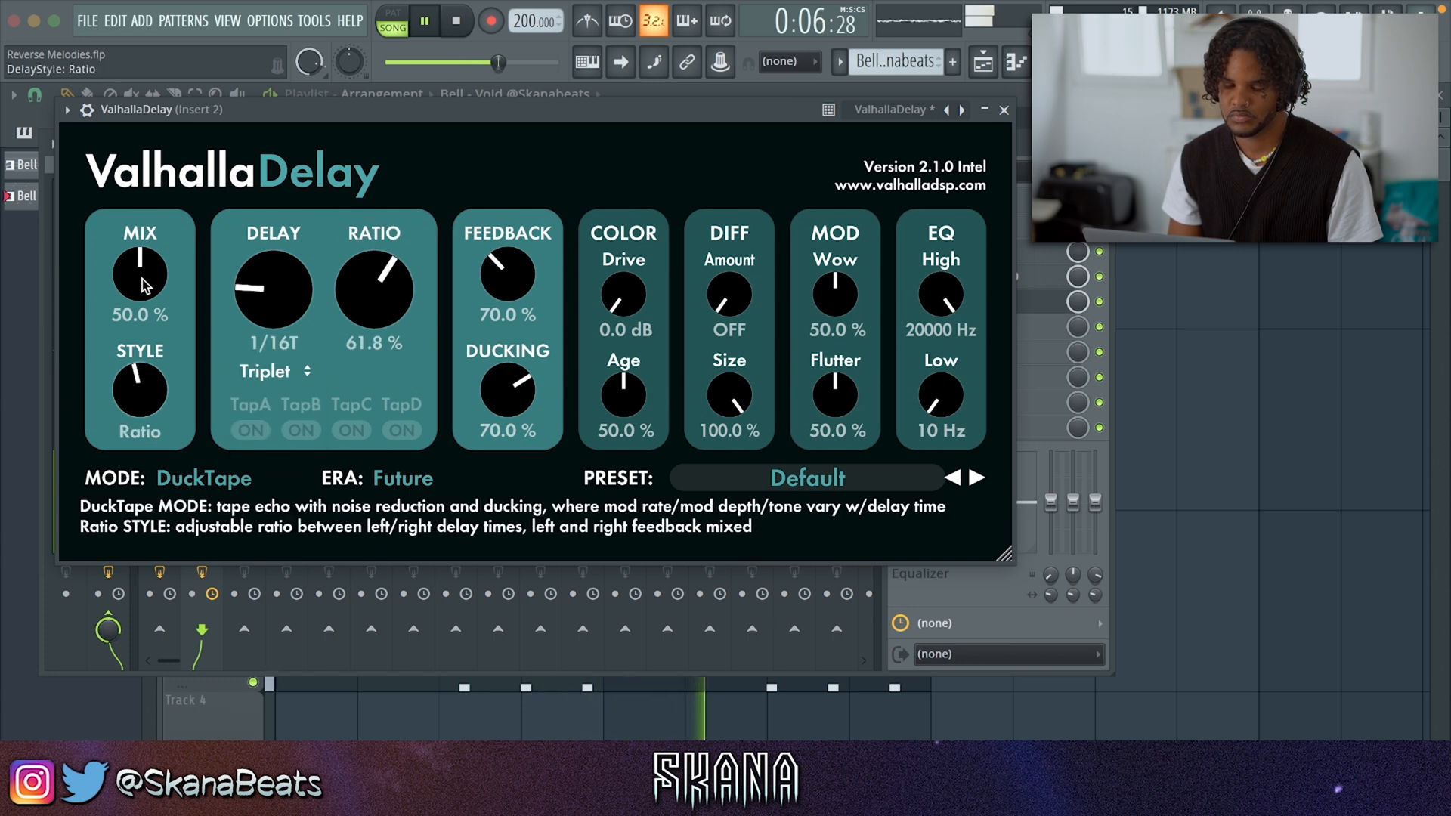
{"action": "left_click_drag", "start_coordinate": [141, 389], "coordinate": [140, 409]}
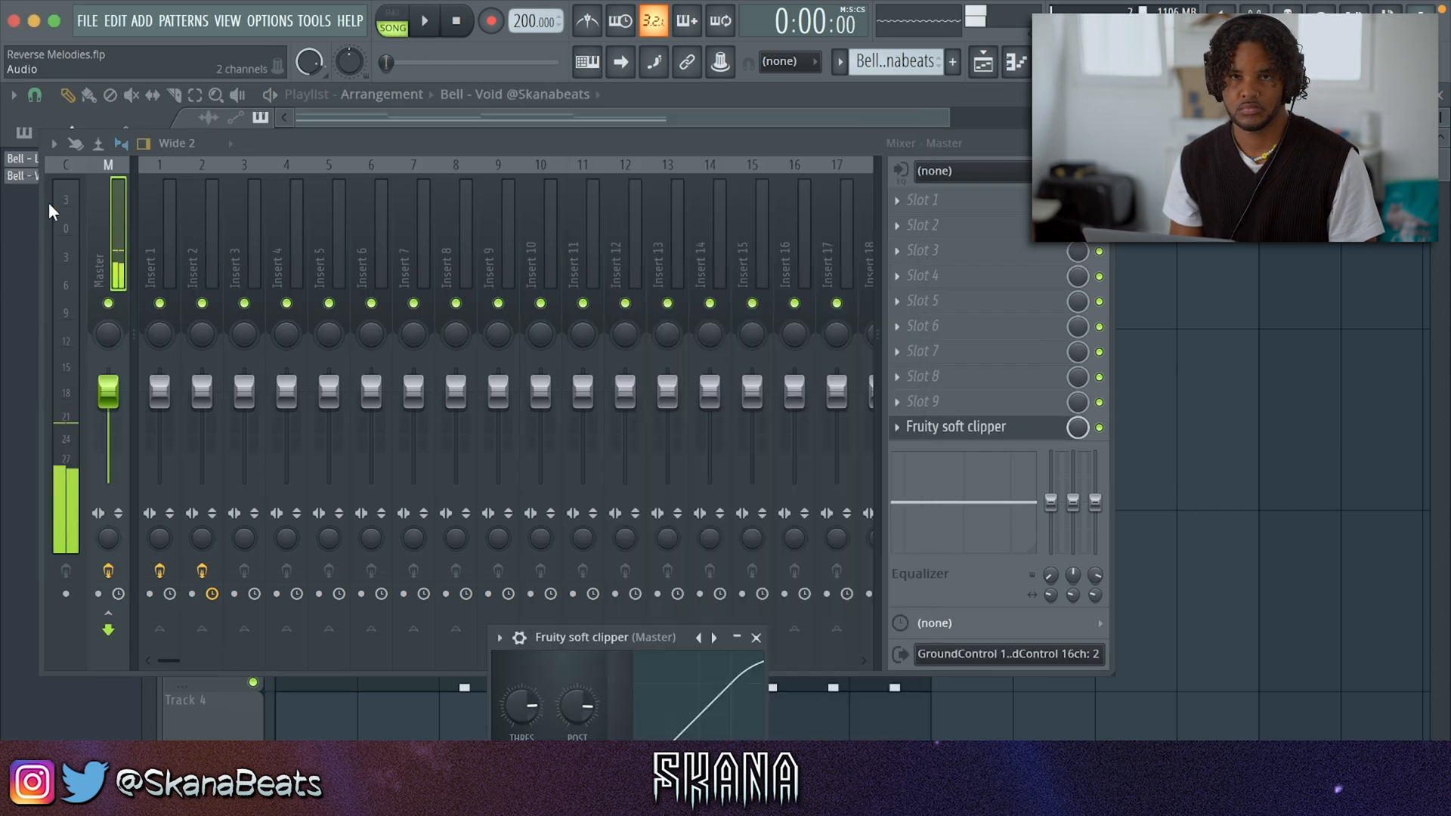
{"action": "key", "text": "F9"}
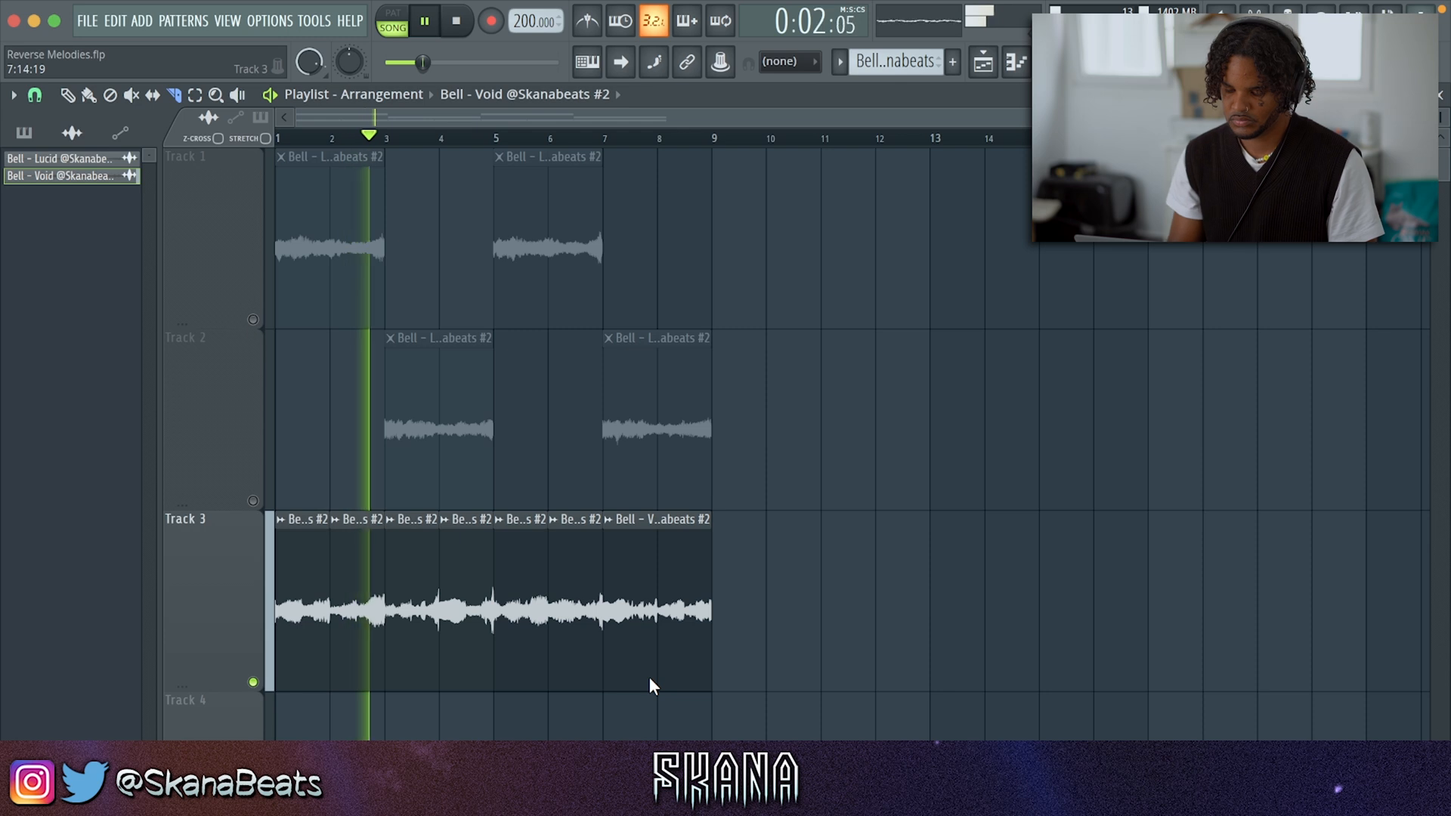
{"action": "double_click", "coordinate": [600, 551]}
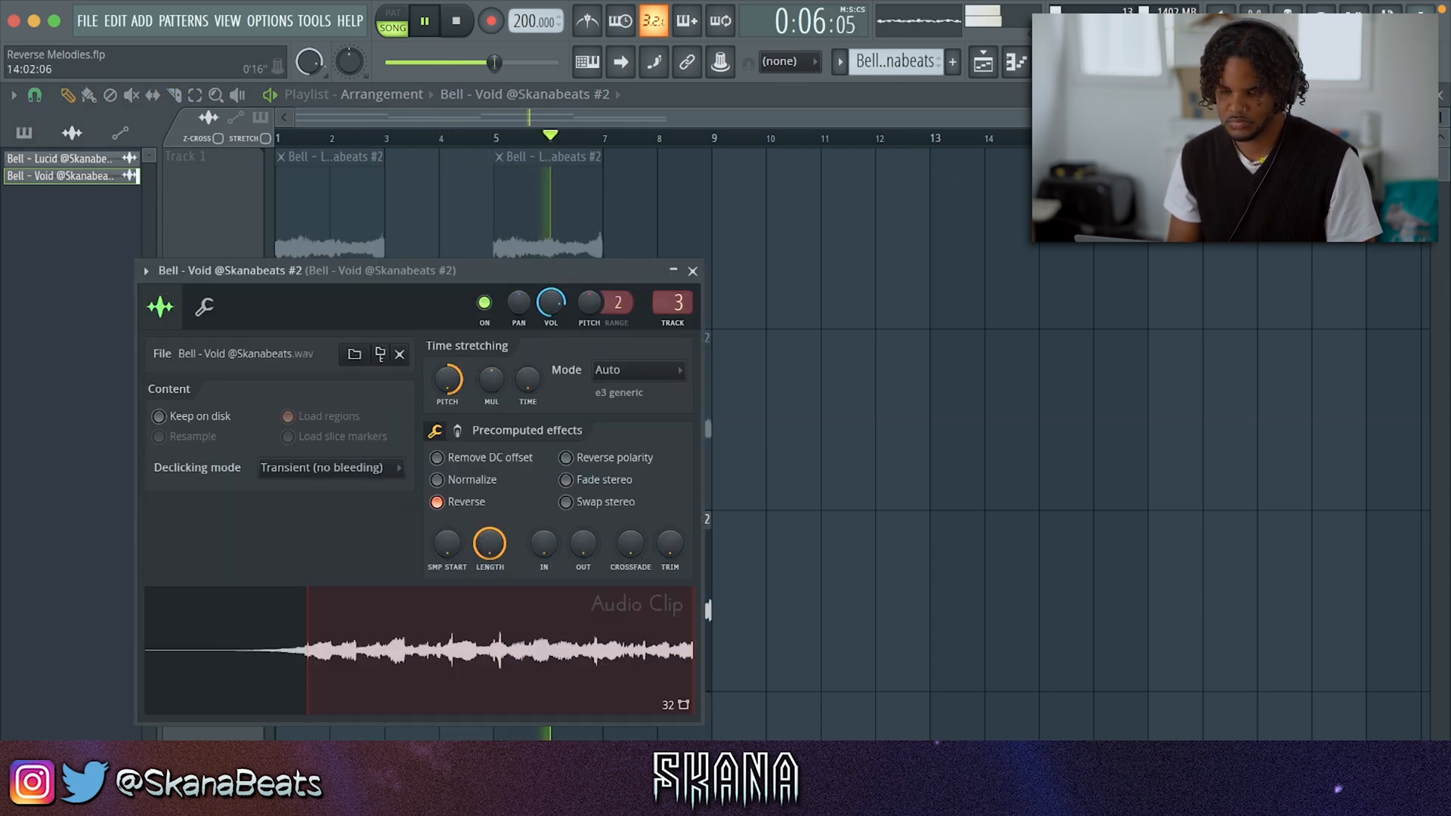
{"action": "right_click", "coordinate": [1027, 415]}
{"action": "left_click_drag", "start_coordinate": [696, 639], "coordinate": [237, 609]}
{"action": "left_click_drag", "start_coordinate": [705, 582], "coordinate": [703, 576]}
{"action": "double_click", "coordinate": [688, 578]}
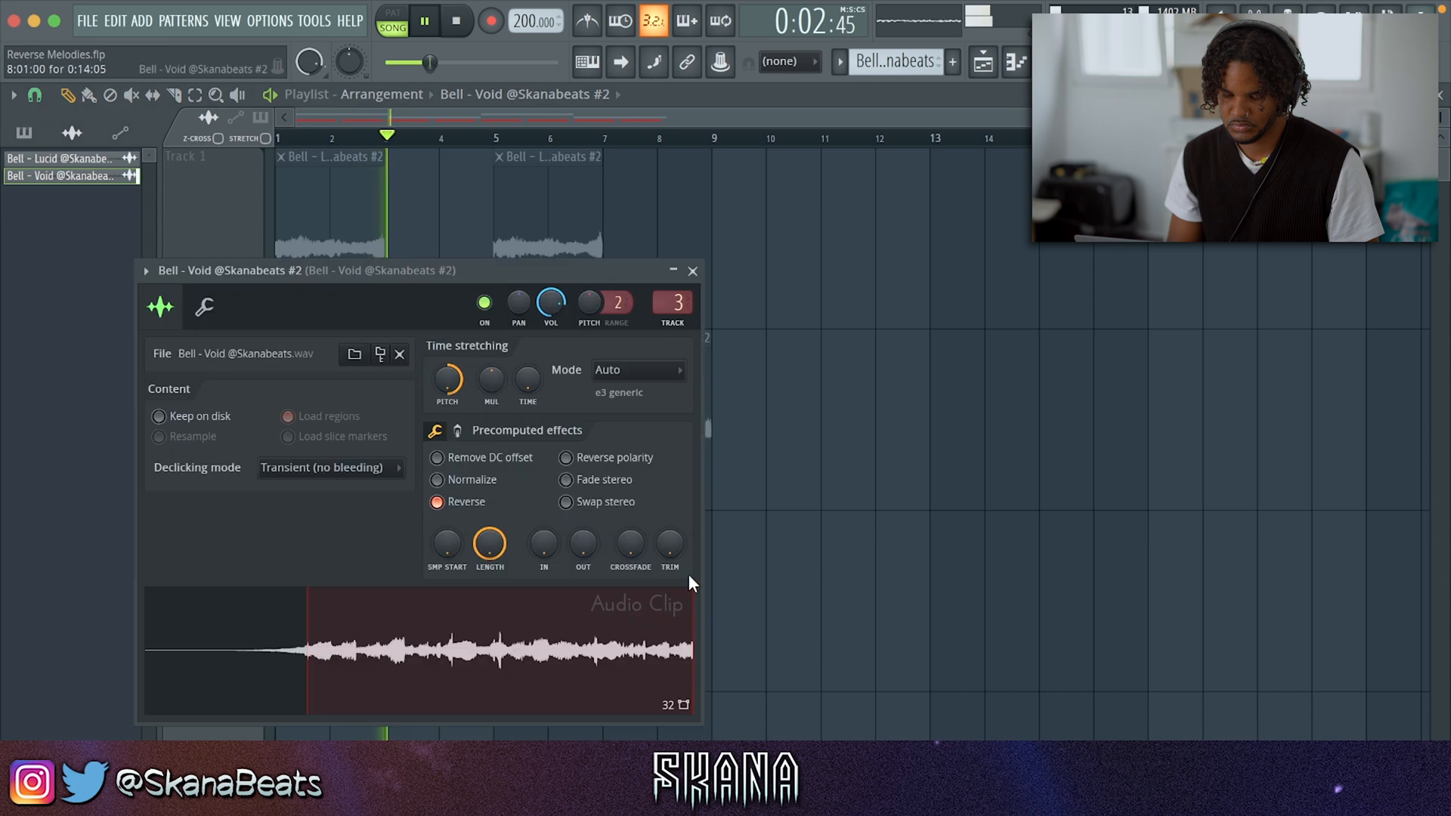
{"action": "left_click", "coordinate": [362, 468]}
{"action": "left_click", "coordinate": [333, 549]}
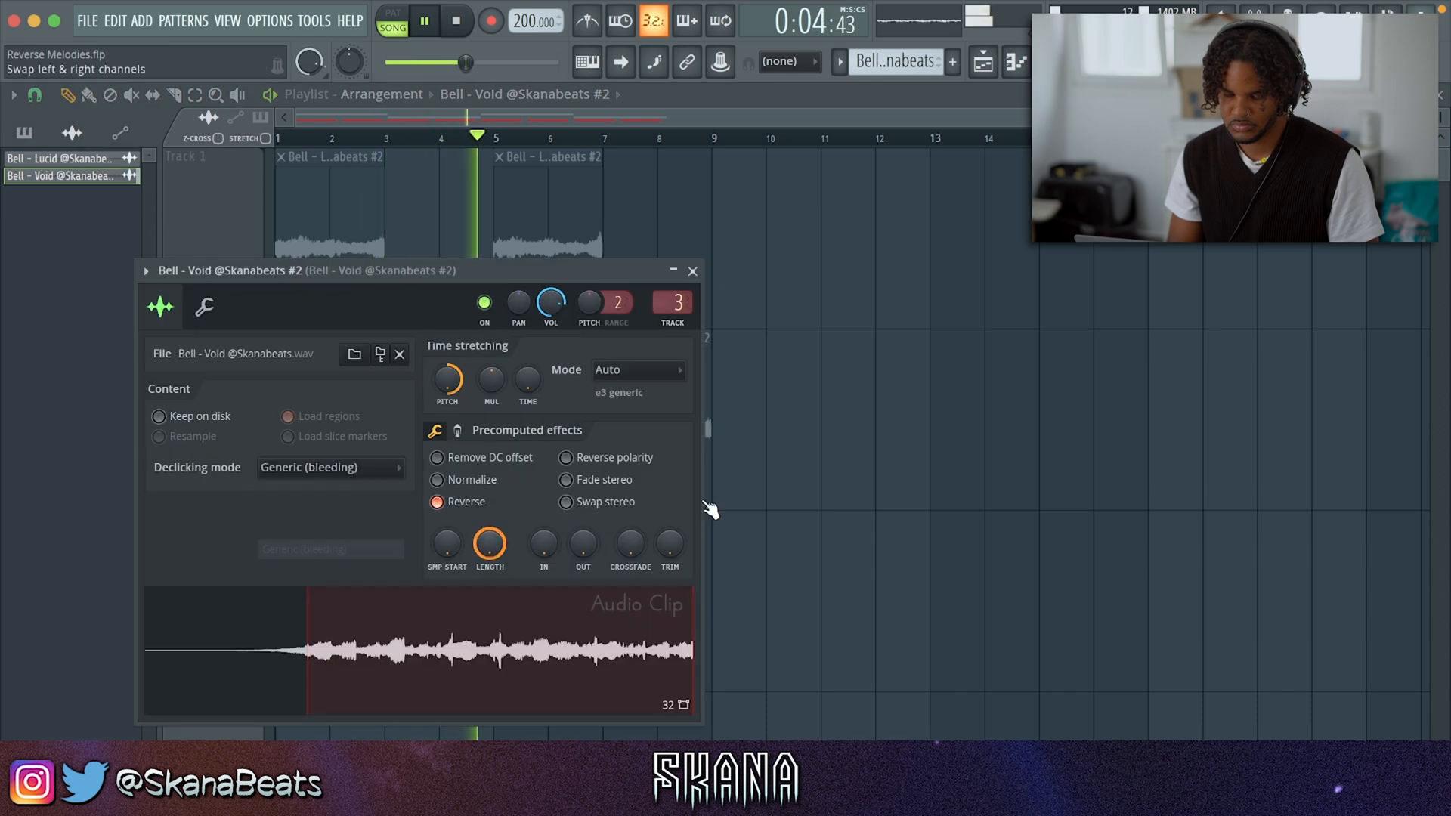
{"action": "key", "text": "Escape"}
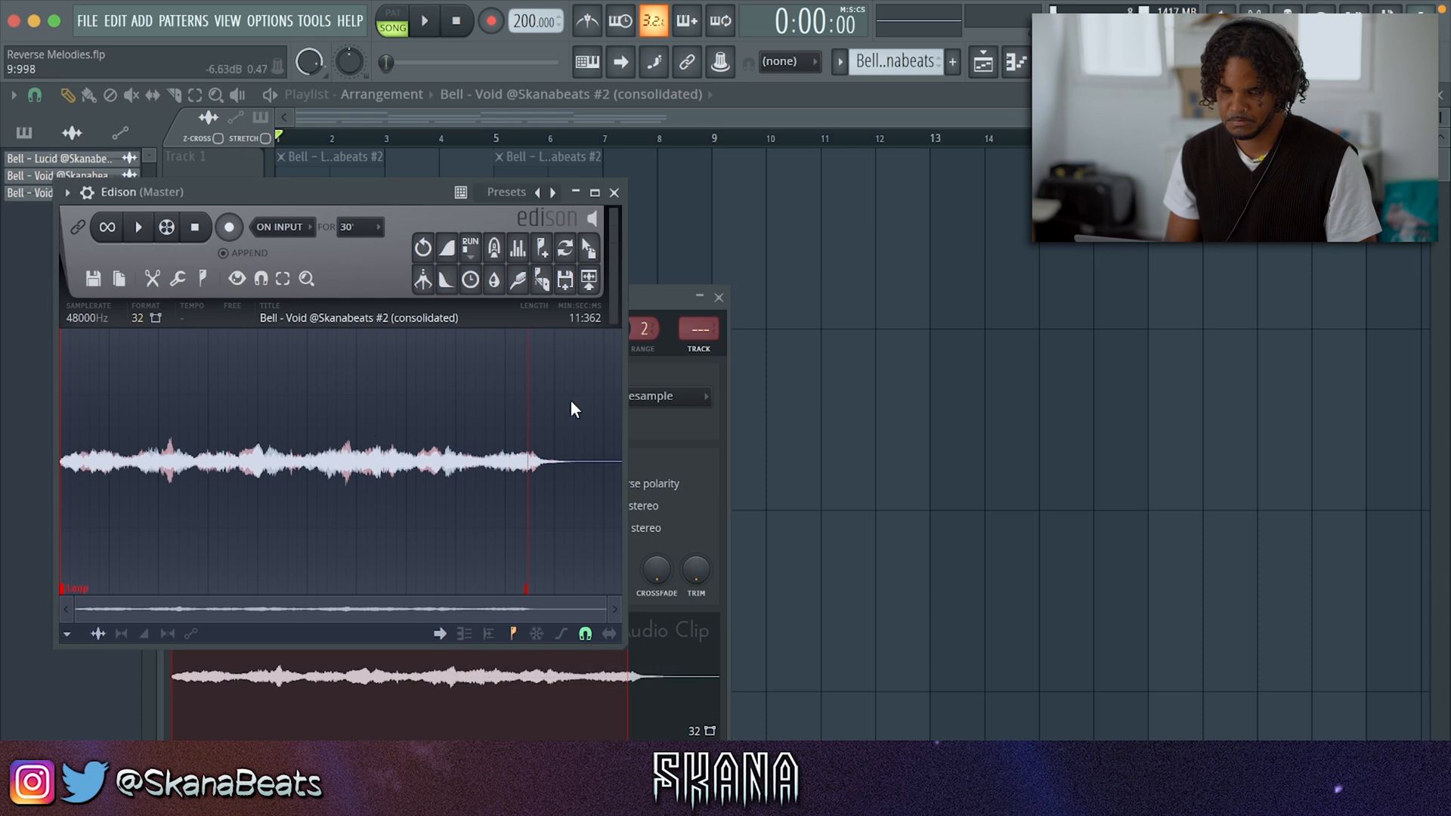
Resample the consolidated Bell - Void clip in Edison to a sample rate of 1500 Hz.
{"action": "left_click", "coordinate": [85, 318]}
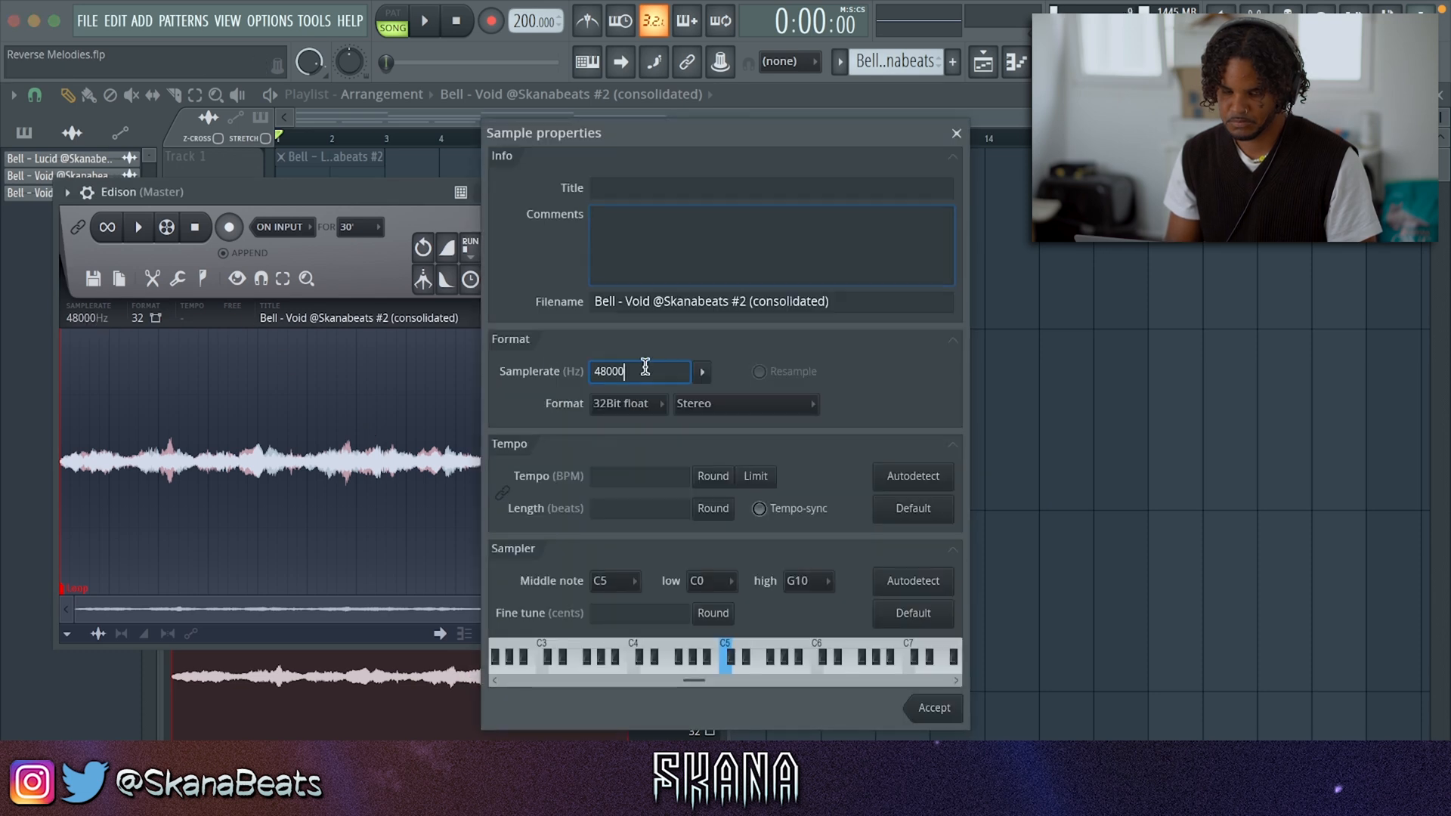
{"action": "type", "text": "1500"}
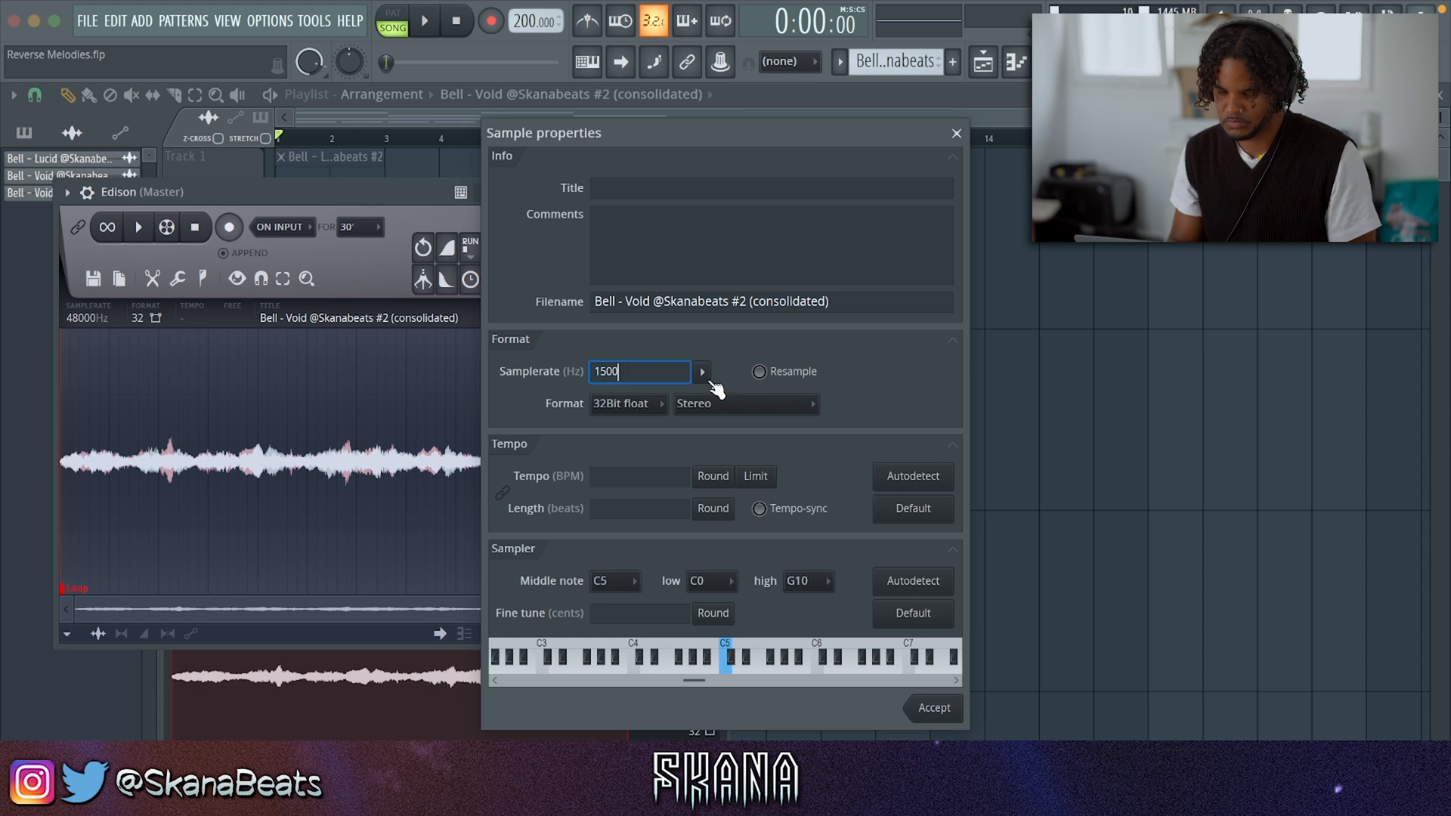
{"action": "left_click", "coordinate": [789, 382]}
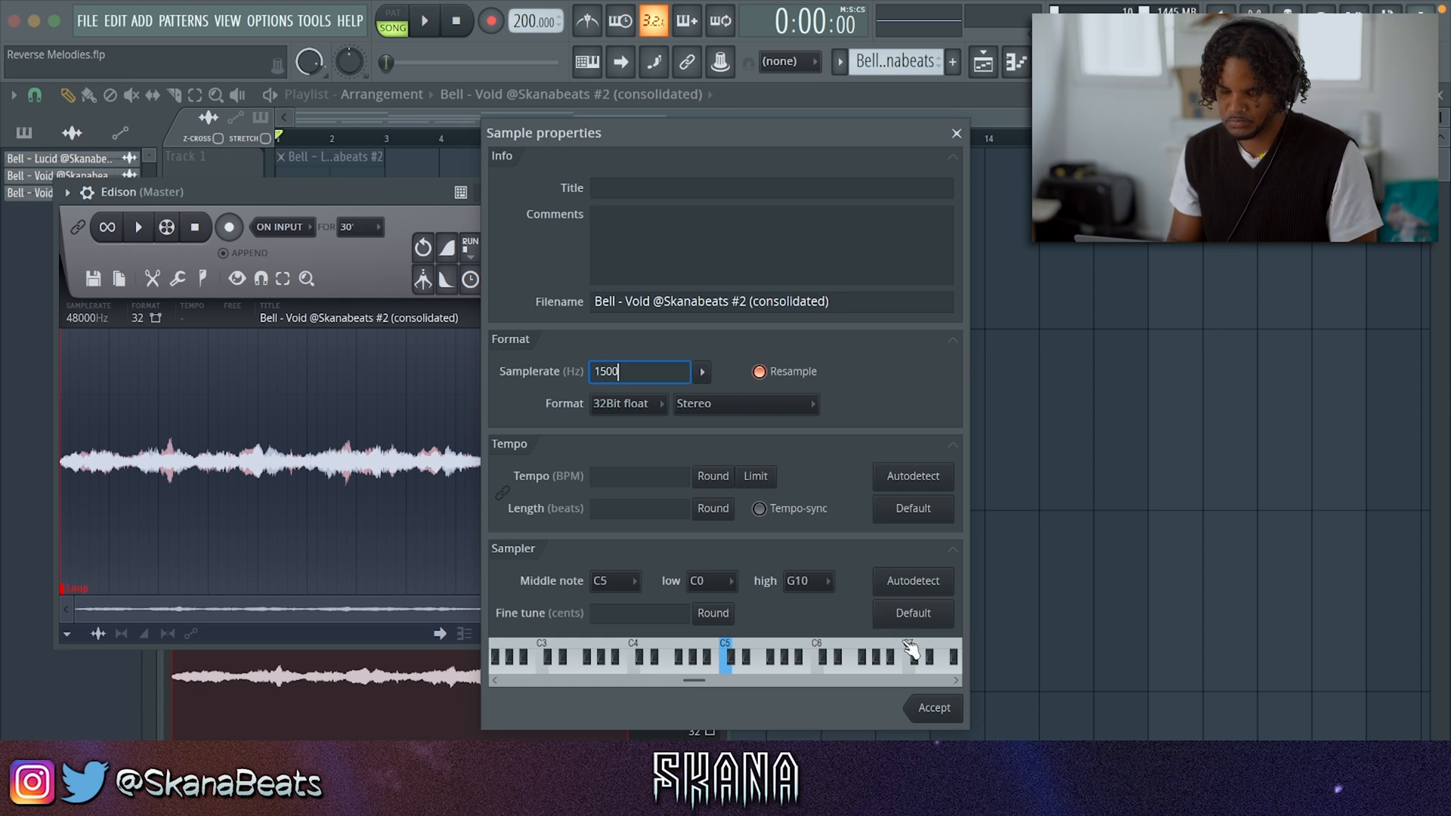
{"action": "left_click", "coordinate": [932, 710]}
Bring the resampled Bell - Void clip into the playlist, delete the old slices, and place it at bar 1 of Track 3.
{"action": "left_click_drag", "start_coordinate": [590, 246], "coordinate": [759, 423]}
{"action": "right_click", "coordinate": [659, 579]}
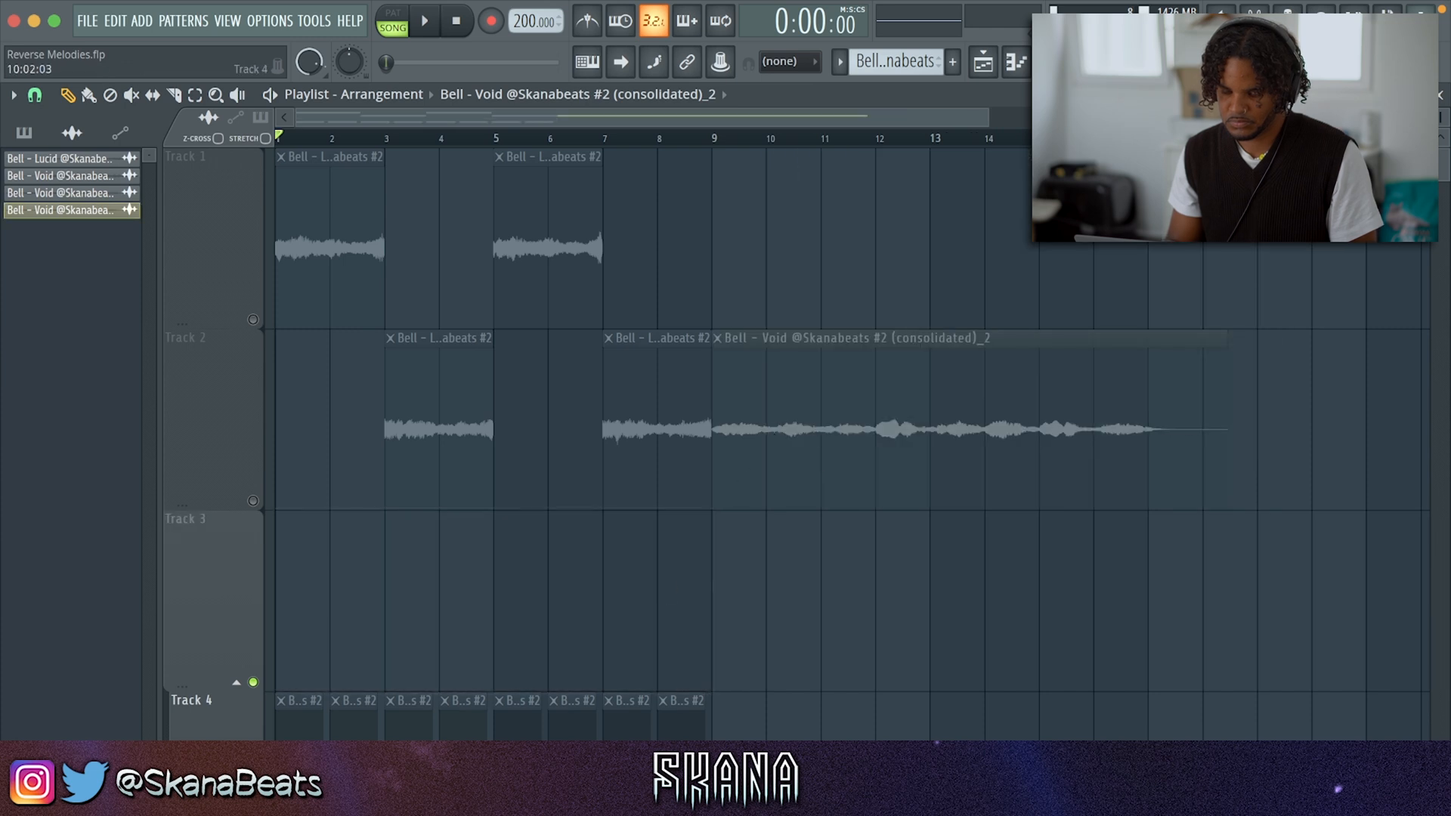
{"action": "left_click_drag", "start_coordinate": [682, 719], "coordinate": [298, 719]}
{"action": "left_click_drag", "start_coordinate": [1003, 343], "coordinate": [531, 589]}
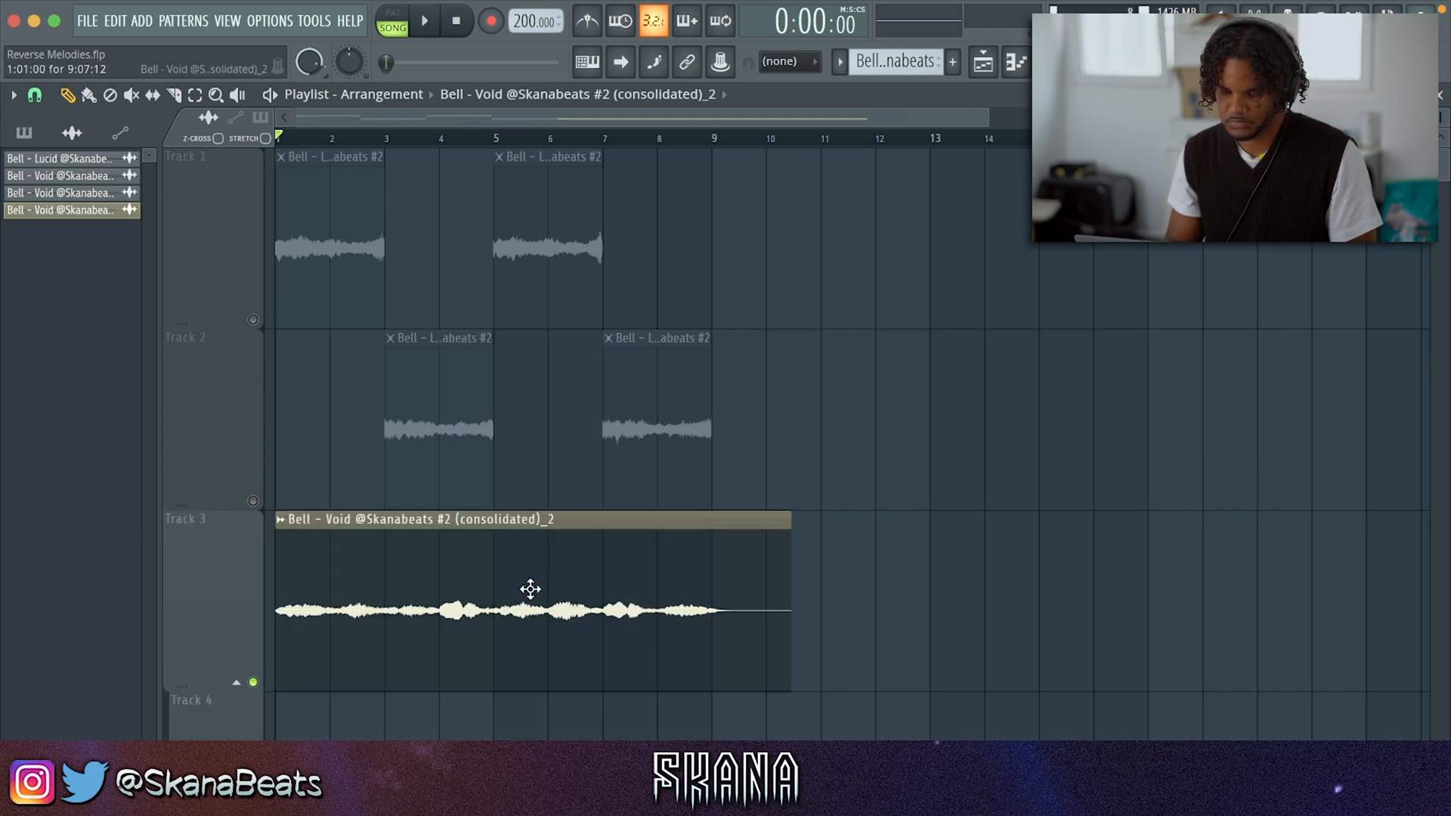
Cut the resampled clip on Track 3 at bar 9, remove its tail, and save the project.
{"action": "key", "text": "space"}
{"action": "key", "text": "c"}
{"action": "left_click_drag", "start_coordinate": [713, 523], "coordinate": [704, 678]}
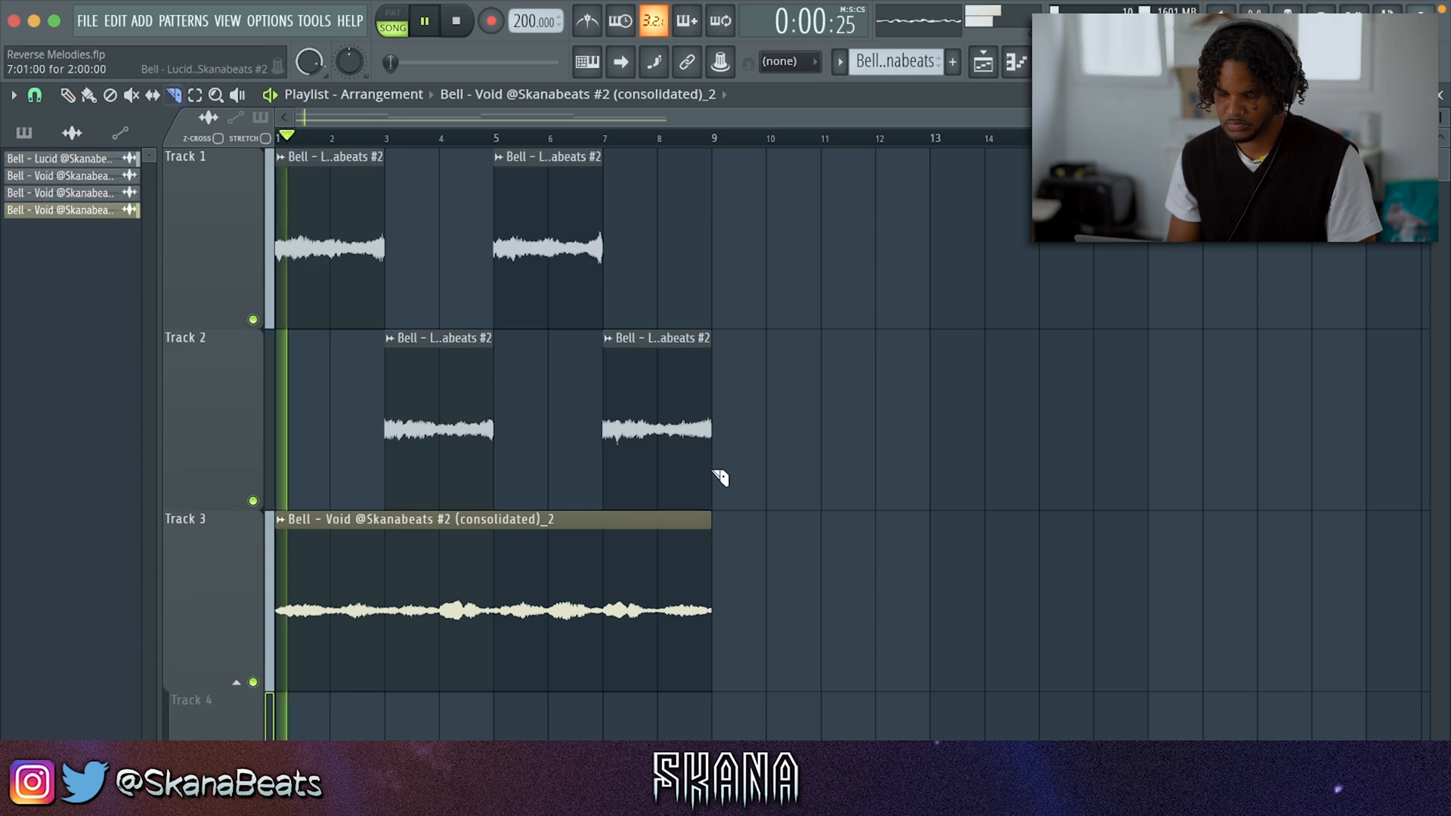
{"action": "left_click_drag", "start_coordinate": [714, 421], "coordinate": [723, 676]}
{"action": "key", "text": "p"}
{"action": "key", "text": "super+s"}
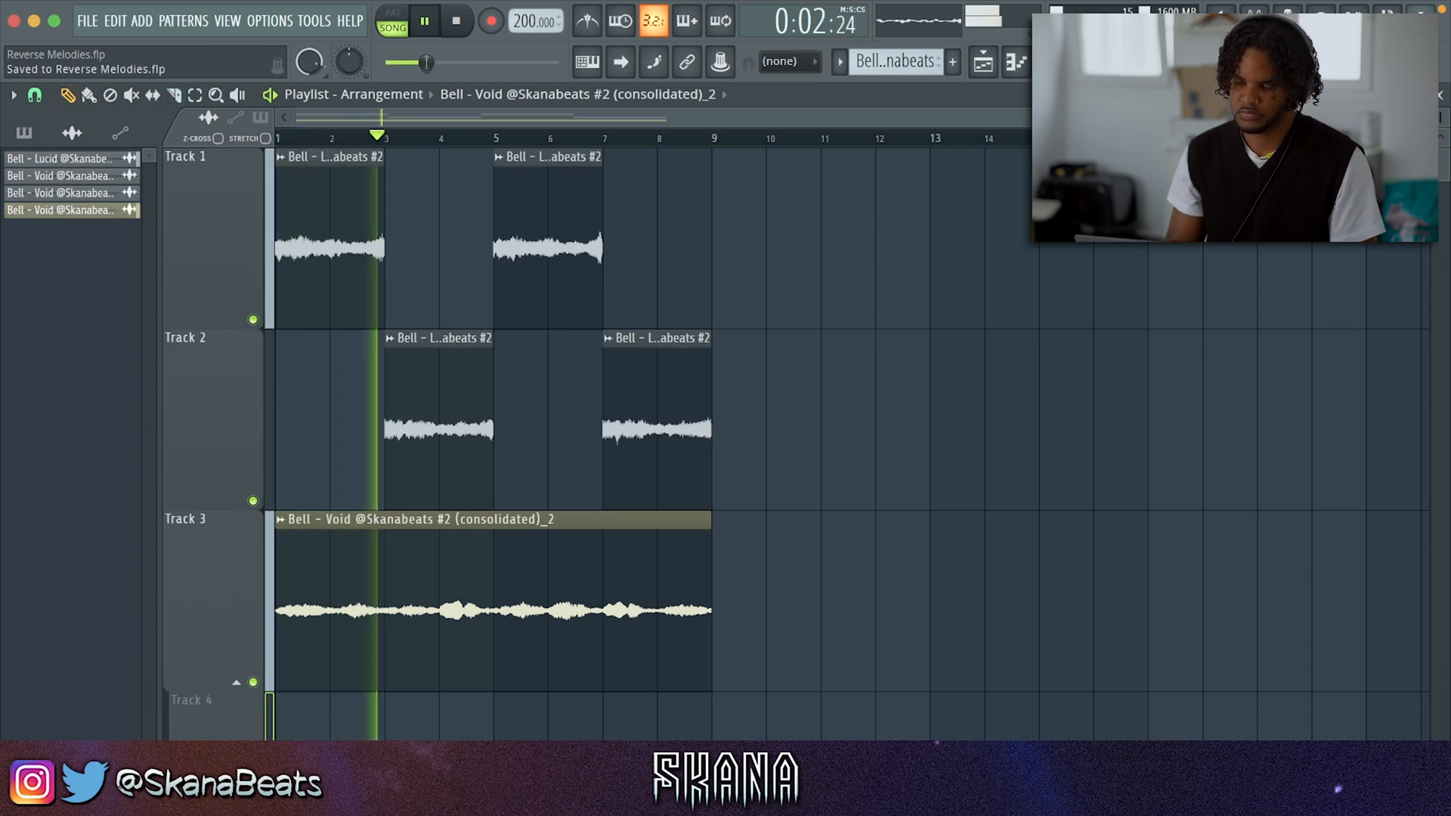
Review the channel settings of the Bell - Lucid clip and the consolidated Bell - Void clip.
{"action": "double_click", "coordinate": [657, 333]}
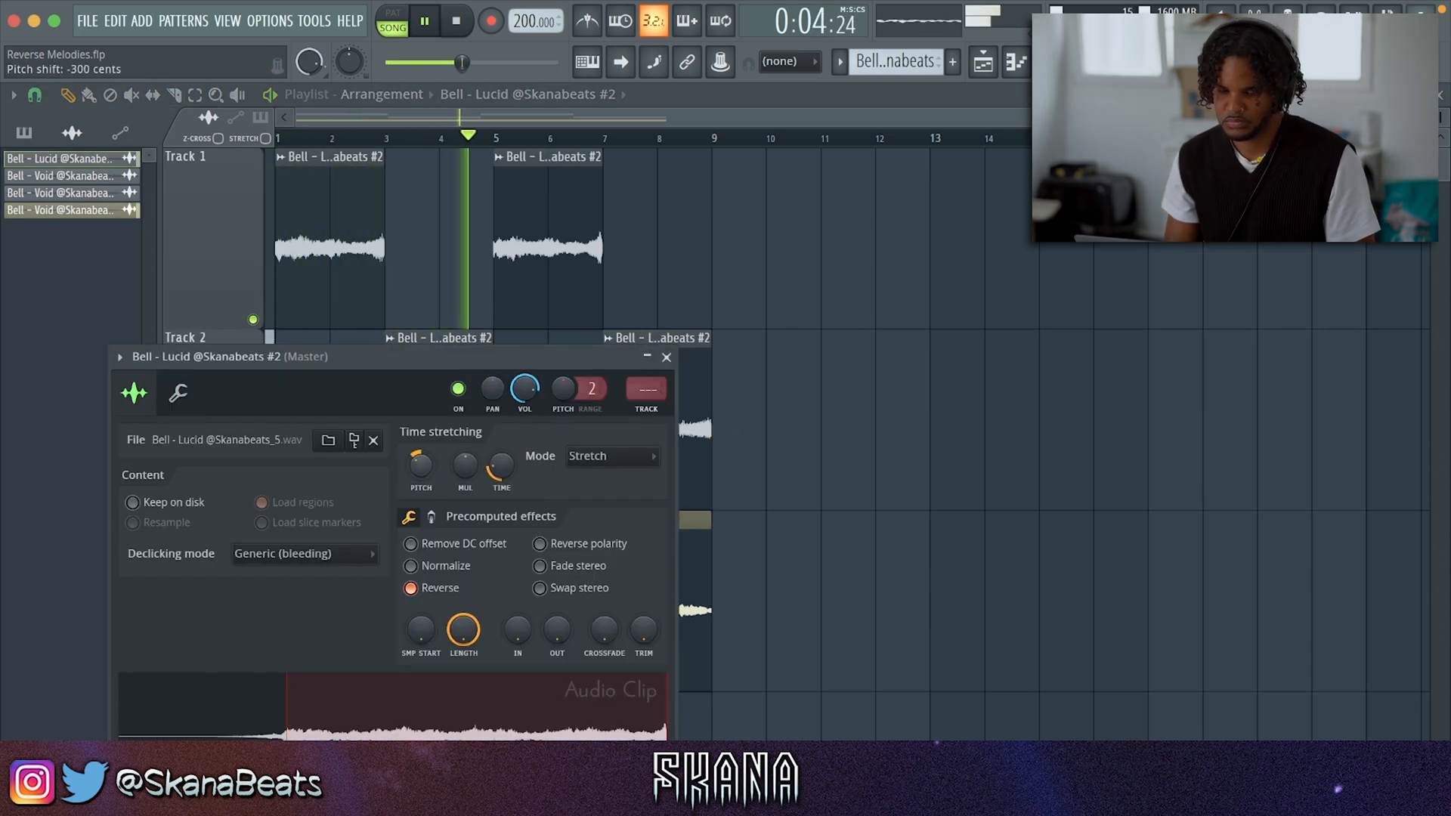
{"action": "left_click", "coordinate": [686, 567]}
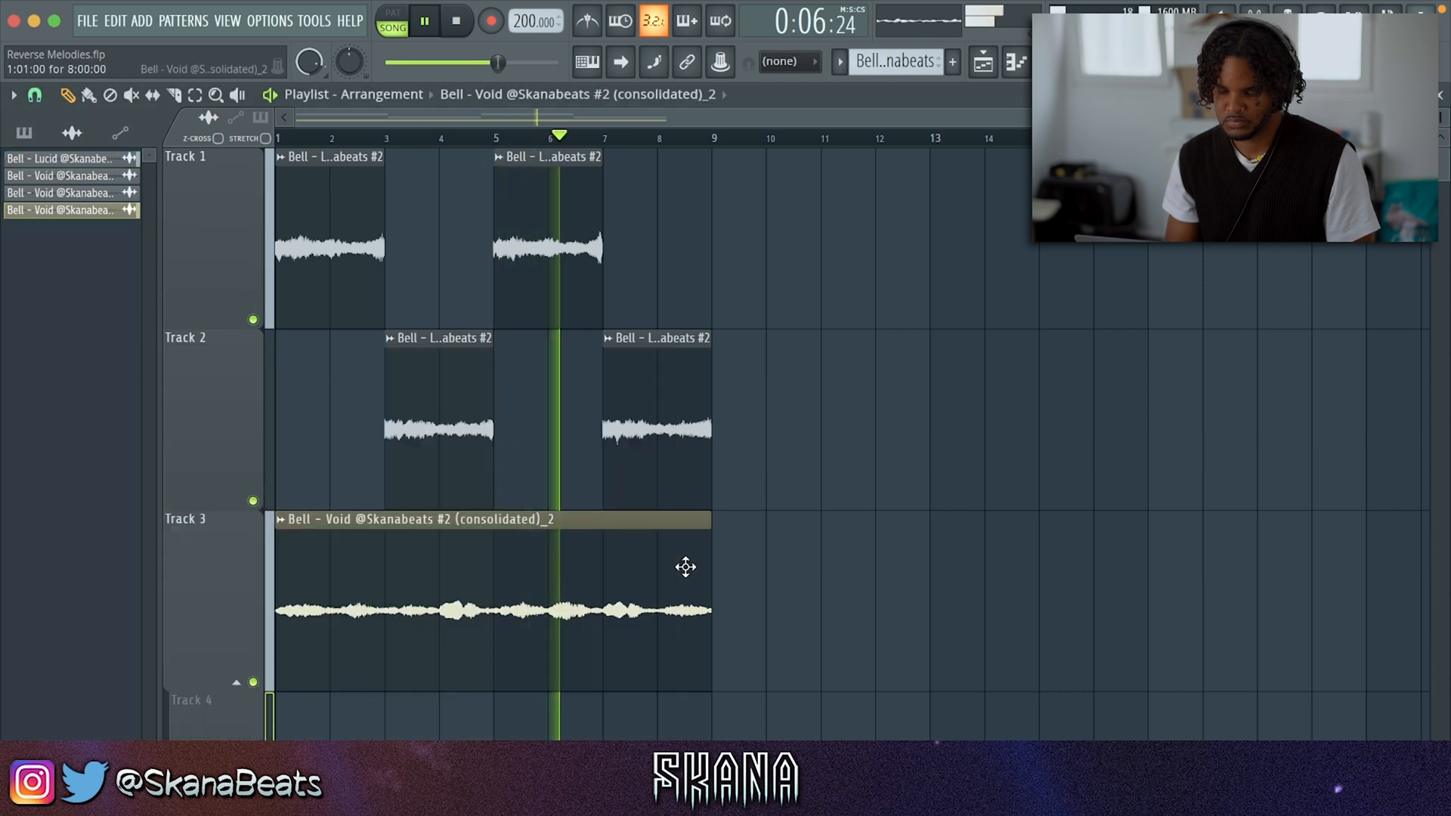
{"action": "double_click", "coordinate": [685, 567]}
{"action": "left_click_drag", "start_coordinate": [1053, 376], "coordinate": [1053, 400]}
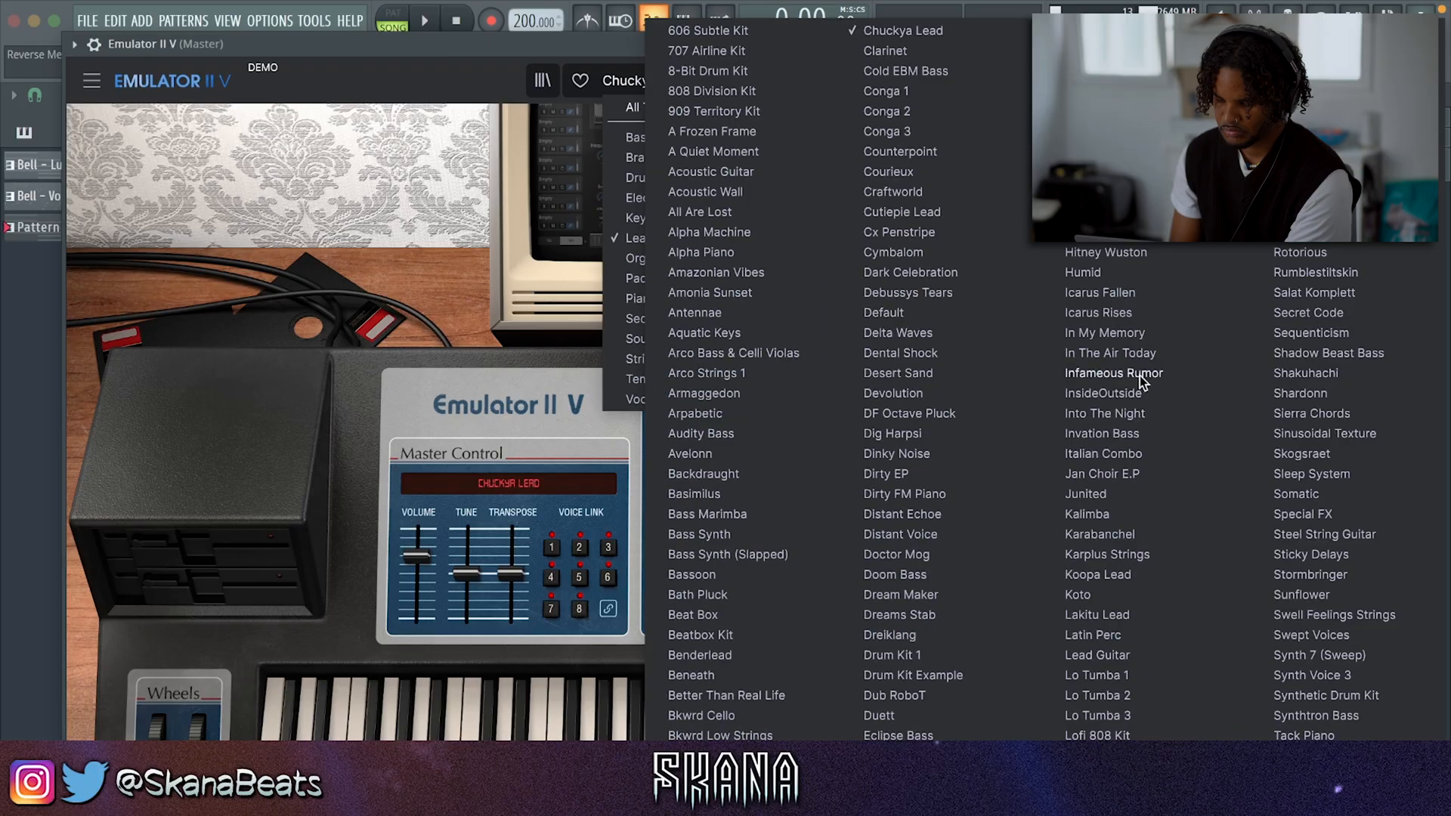
Load the Shakuhachi preset in Emulator II V and return to the playlist.
{"action": "left_click", "coordinate": [1321, 373]}
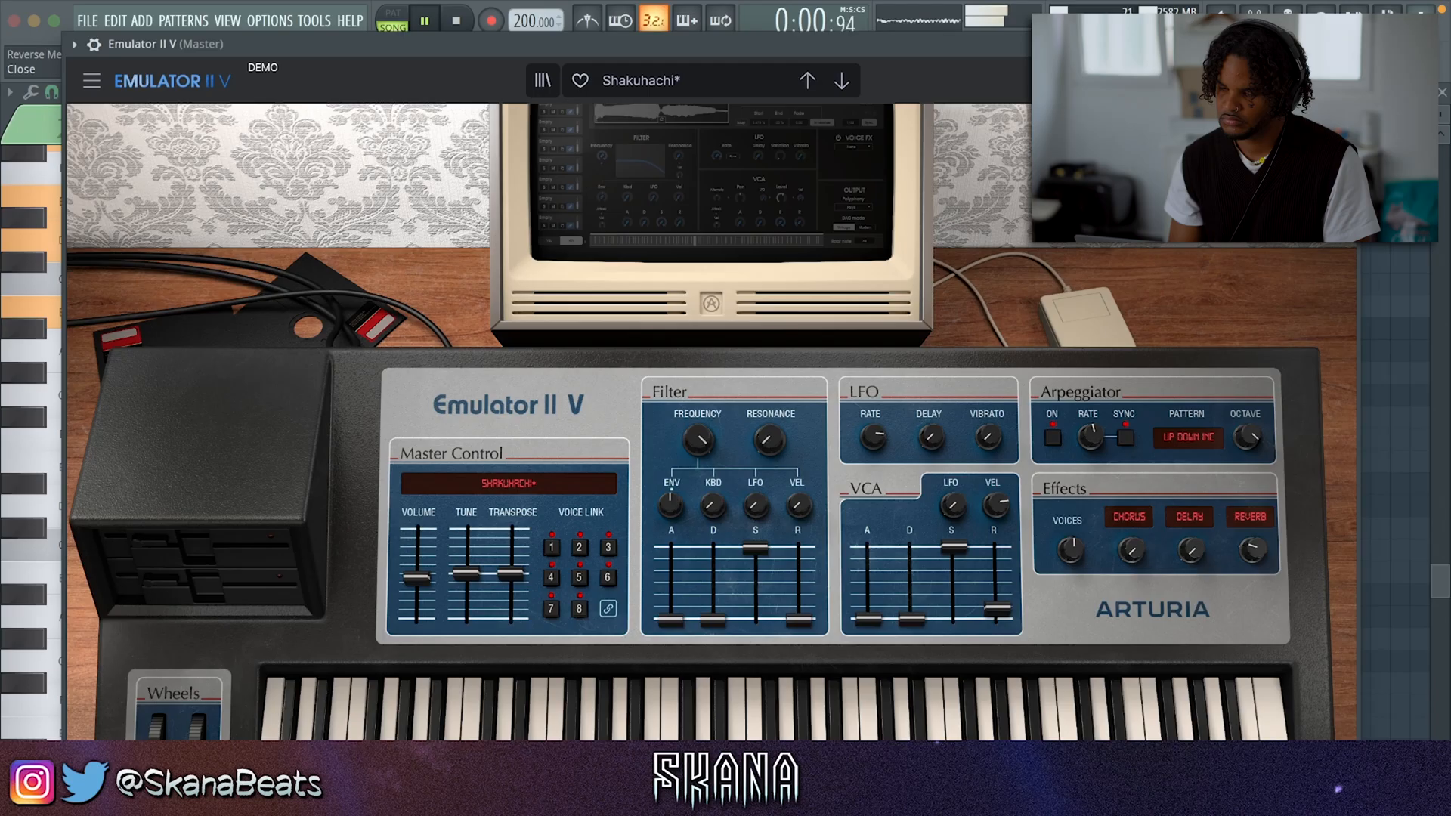
{"action": "key", "text": "Escape"}
{"action": "right_click", "coordinate": [1279, 278]}
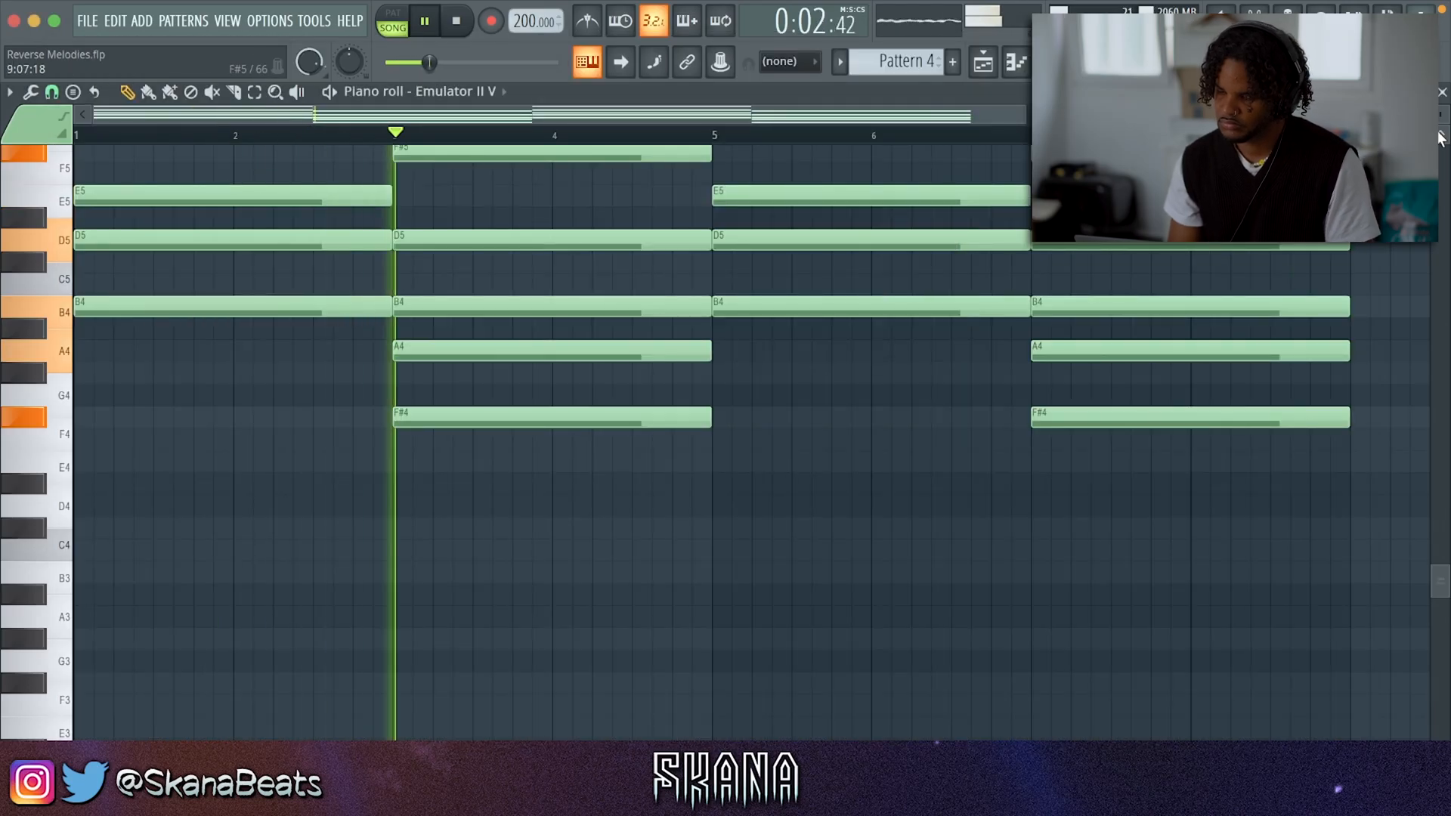
{"action": "left_click", "coordinate": [1442, 92]}
{"action": "right_click", "coordinate": [1350, 293]}
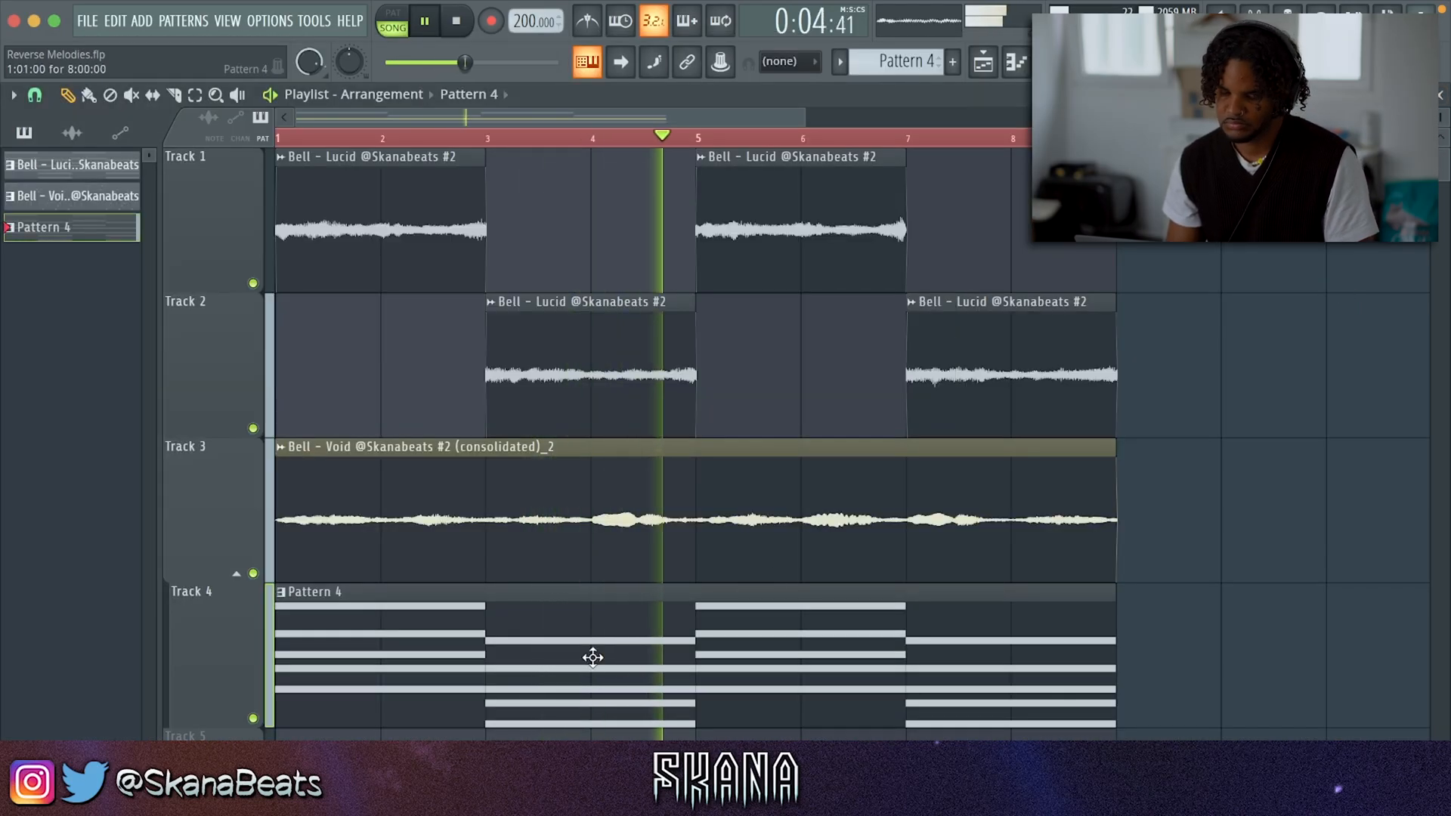
Render Pattern 4 to a 16Bit int stereo WAV audio clip with 32-point sinc resampling.
{"action": "right_click", "coordinate": [75, 239]}
{"action": "left_click", "coordinate": [76, 227]}
{"action": "right_click", "coordinate": [75, 227]}
{"action": "left_click", "coordinate": [151, 583]}
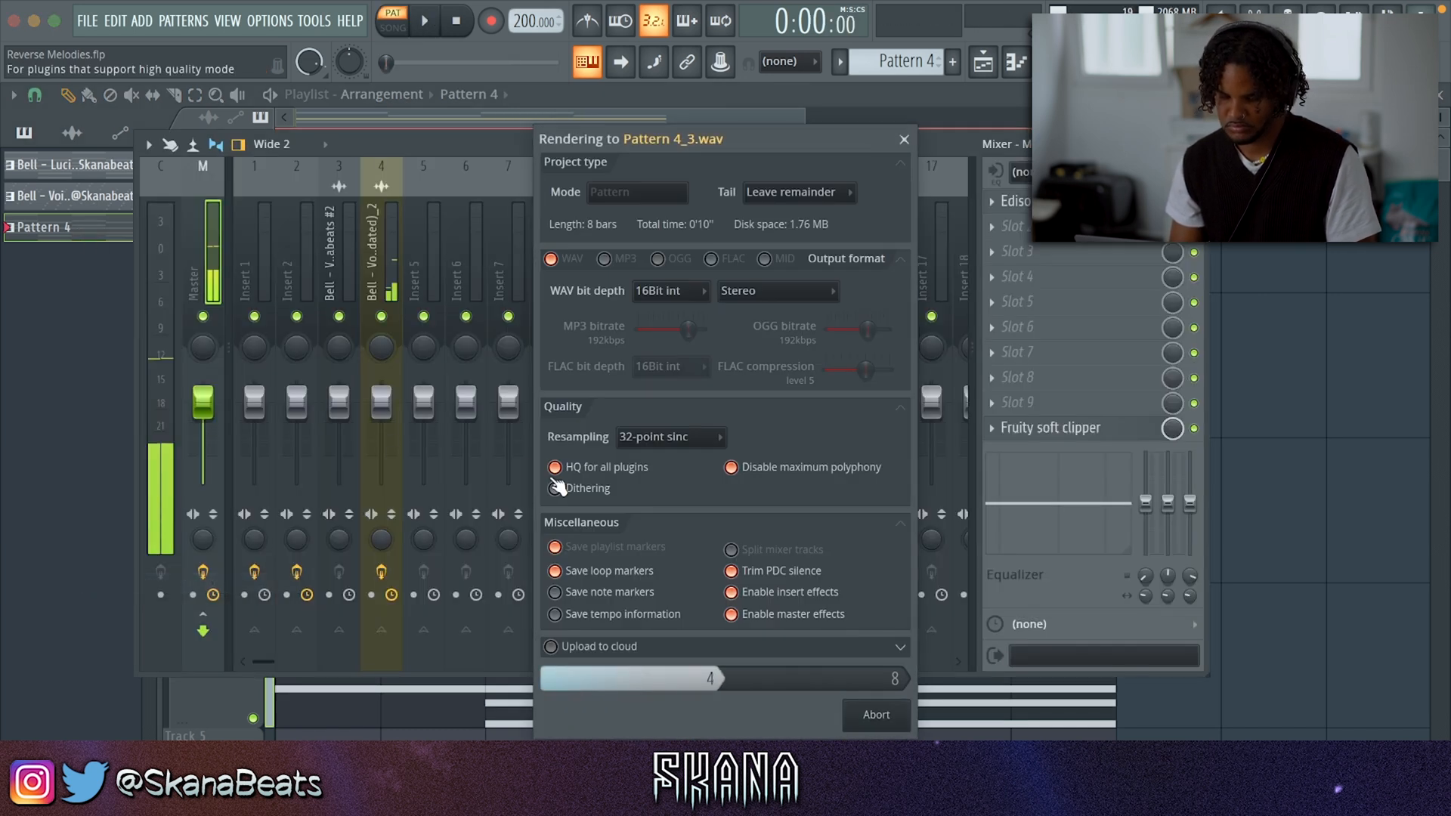
{"action": "right_click", "coordinate": [585, 524]}
Slice the last rendered Pattern 4 clip on Track 5 at bars 7 and 8 and remove the bar 7 segment.
{"action": "key", "text": "space"}
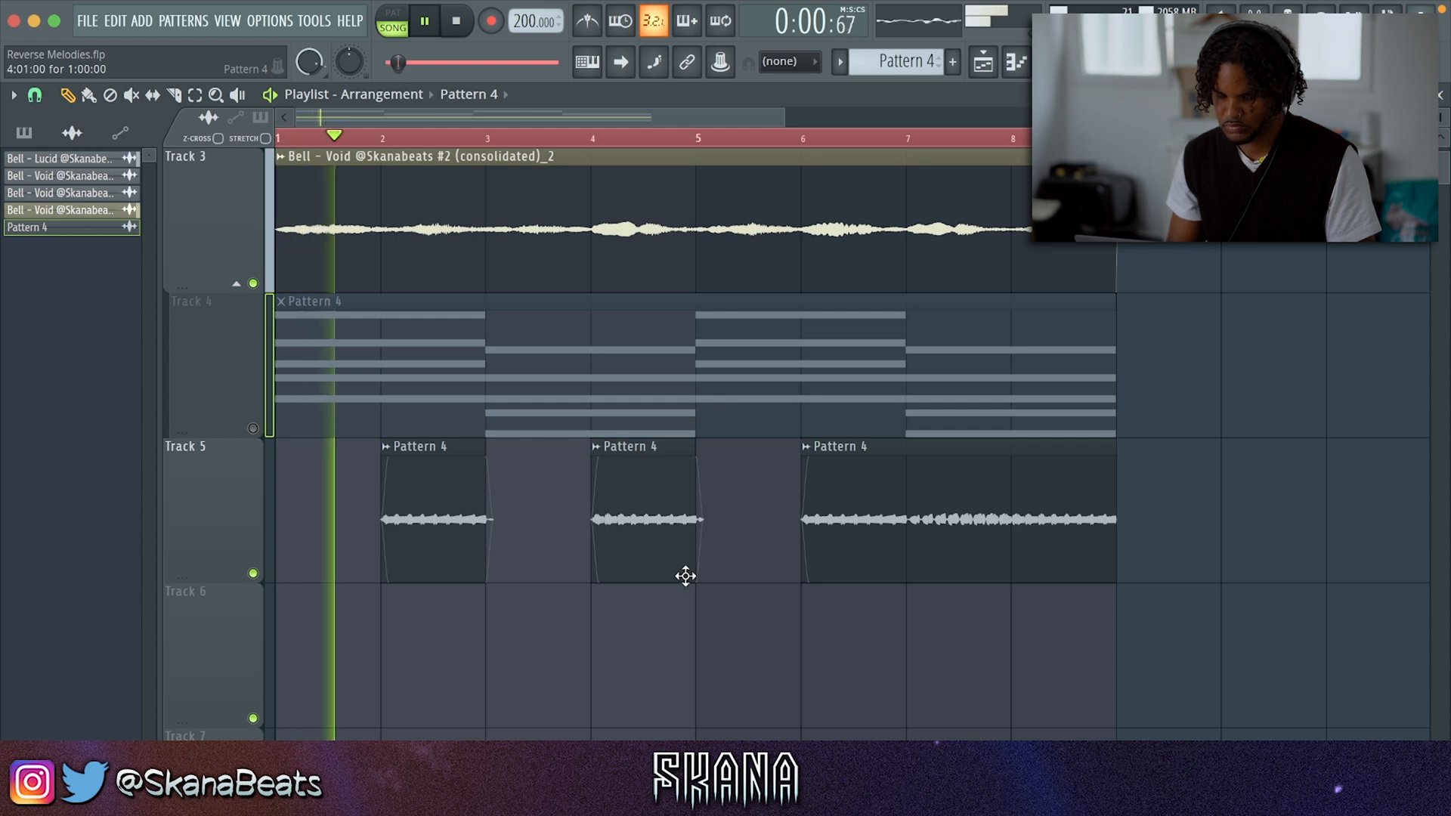
{"action": "key", "text": "c"}
{"action": "mouse_move", "coordinate": [911, 484]}
{"action": "left_mouse_down"}
{"action": "mouse_move", "coordinate": [911, 568]}
{"action": "mouse_move", "coordinate": [994, 557]}
{"action": "left_mouse_up"}
{"action": "key", "text": "p"}
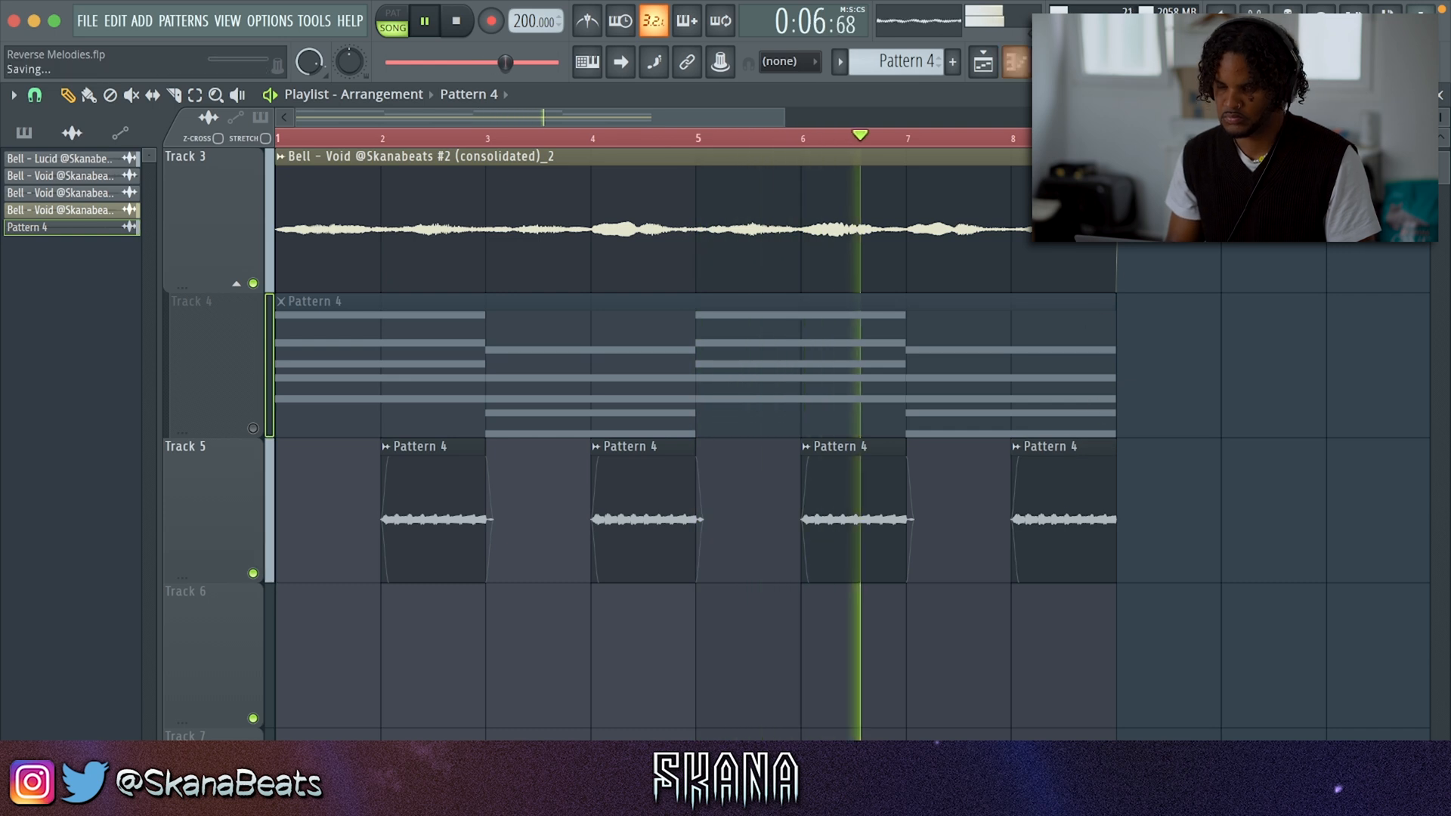
Set the ValhallaDelay mix on the Pattern 4 mixer track to 14% with the Into The Dark preset loaded.
{"action": "double_click", "coordinate": [877, 469]}
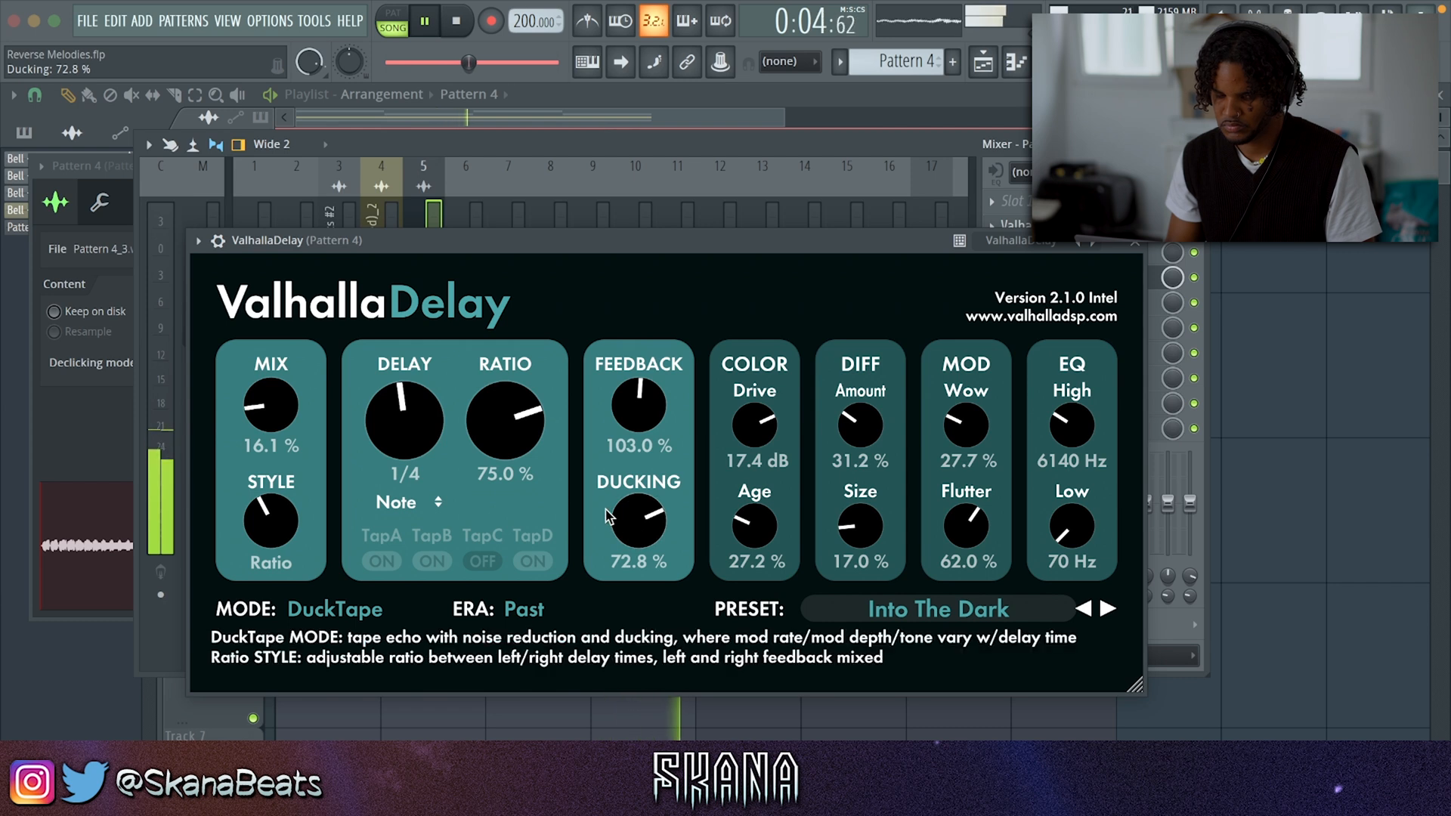
{"action": "left_click_drag", "start_coordinate": [281, 420], "coordinate": [282, 425]}
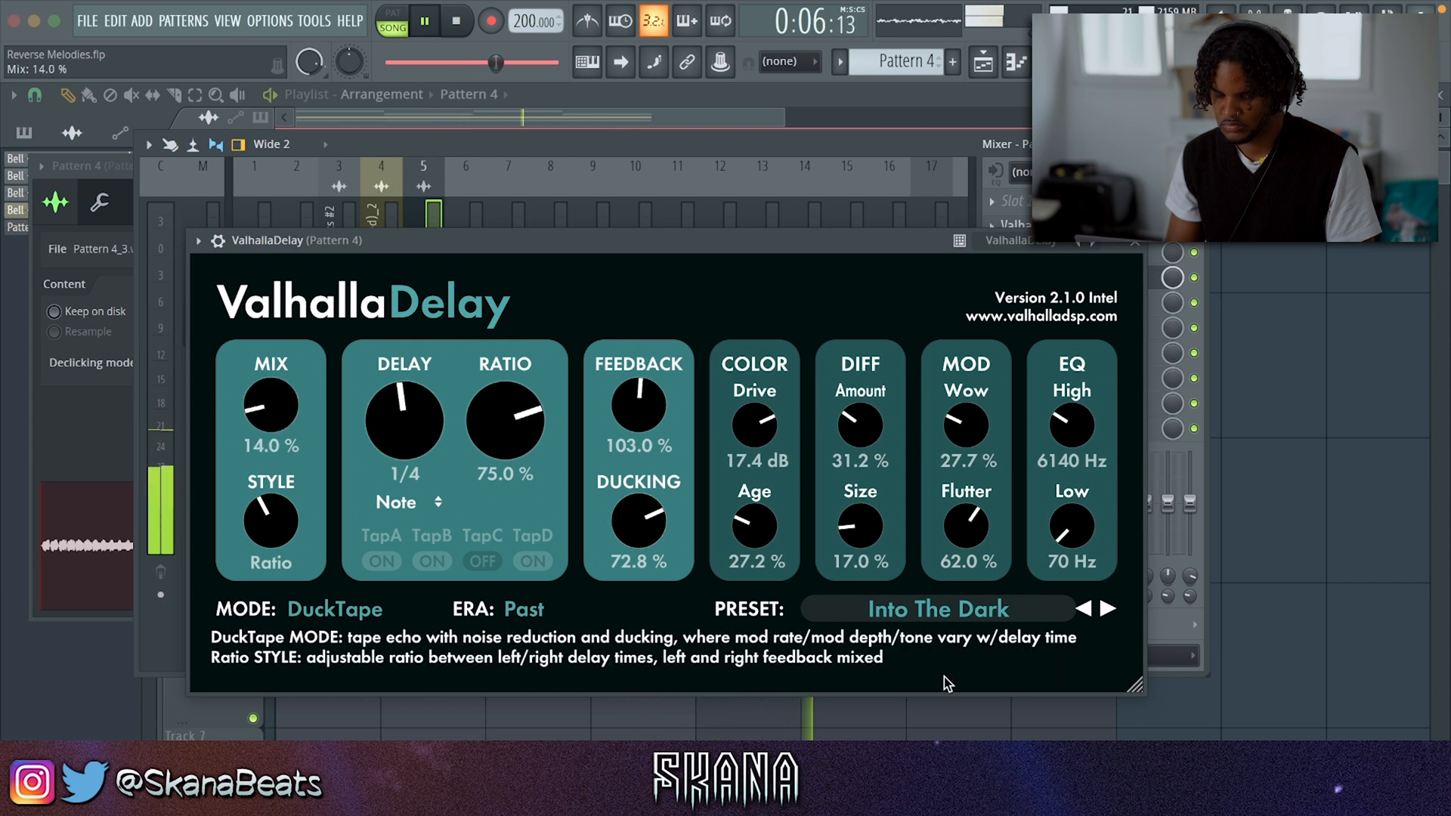
{"action": "left_click", "coordinate": [984, 612]}
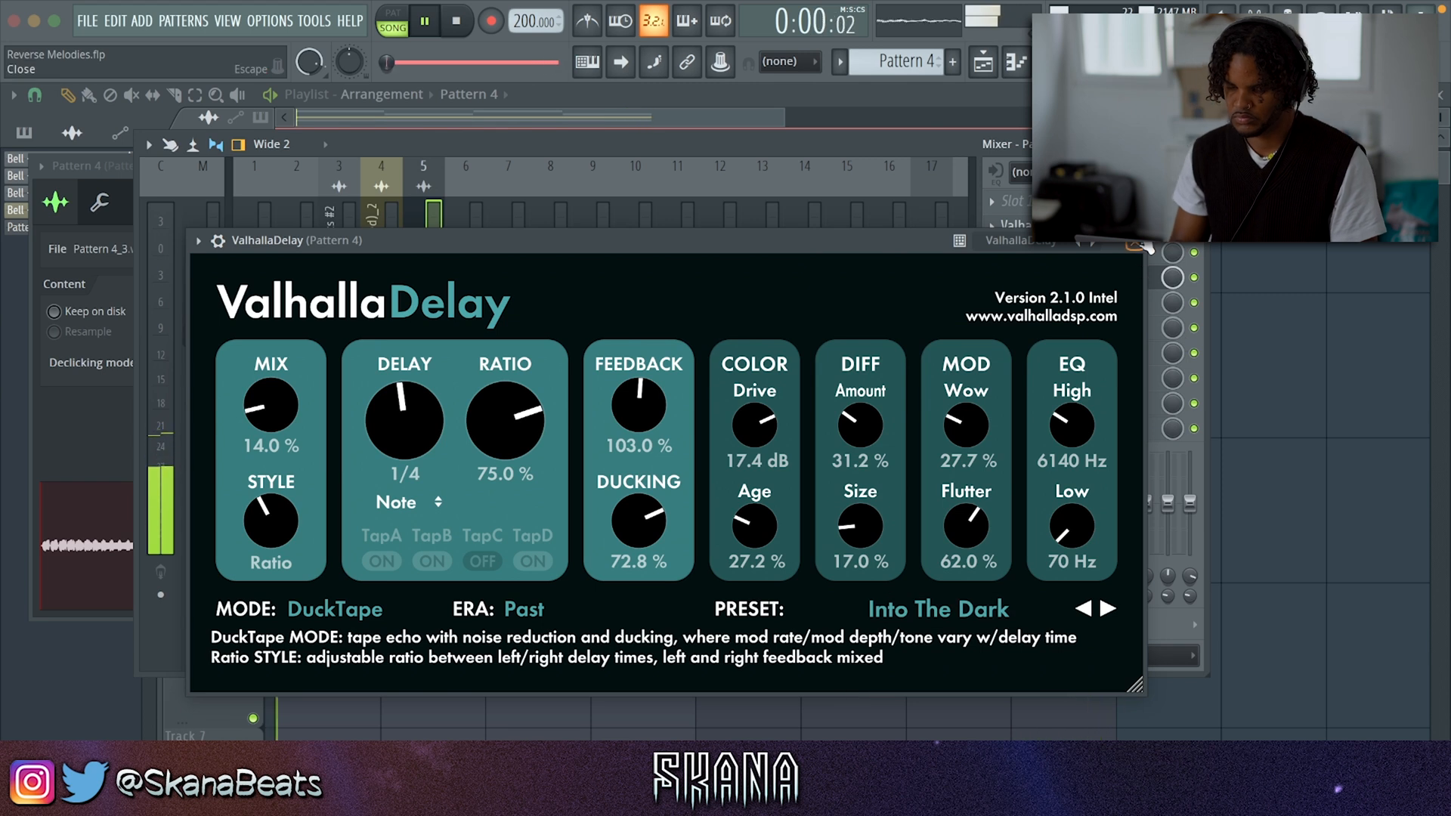
{"action": "left_click", "coordinate": [1144, 246]}
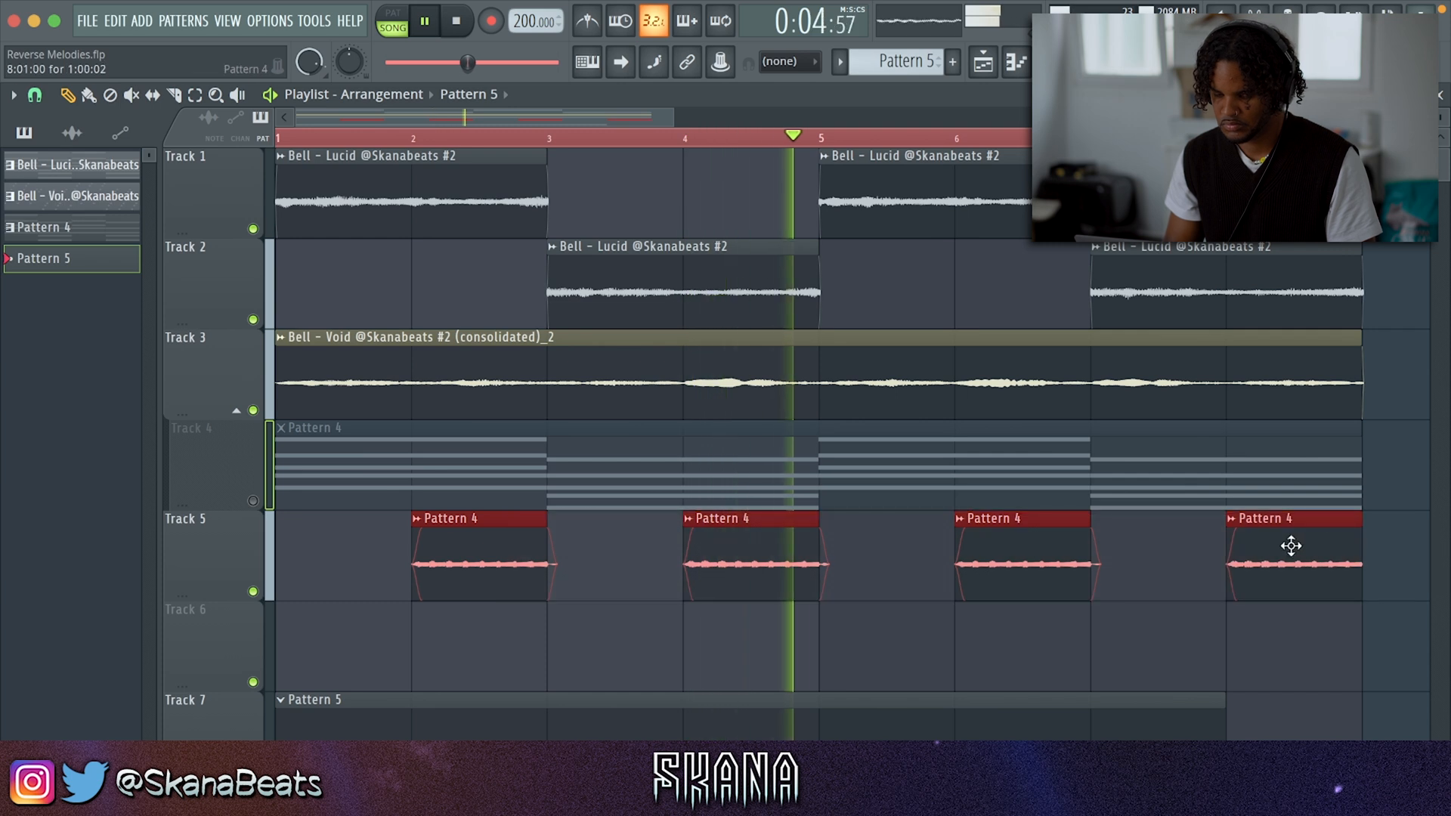
Duplicate the four Pattern 4 audio slices from Track 5 onto Track 6 and open the copied clip's channel settings.
{"action": "left_click", "coordinate": [1282, 642]}
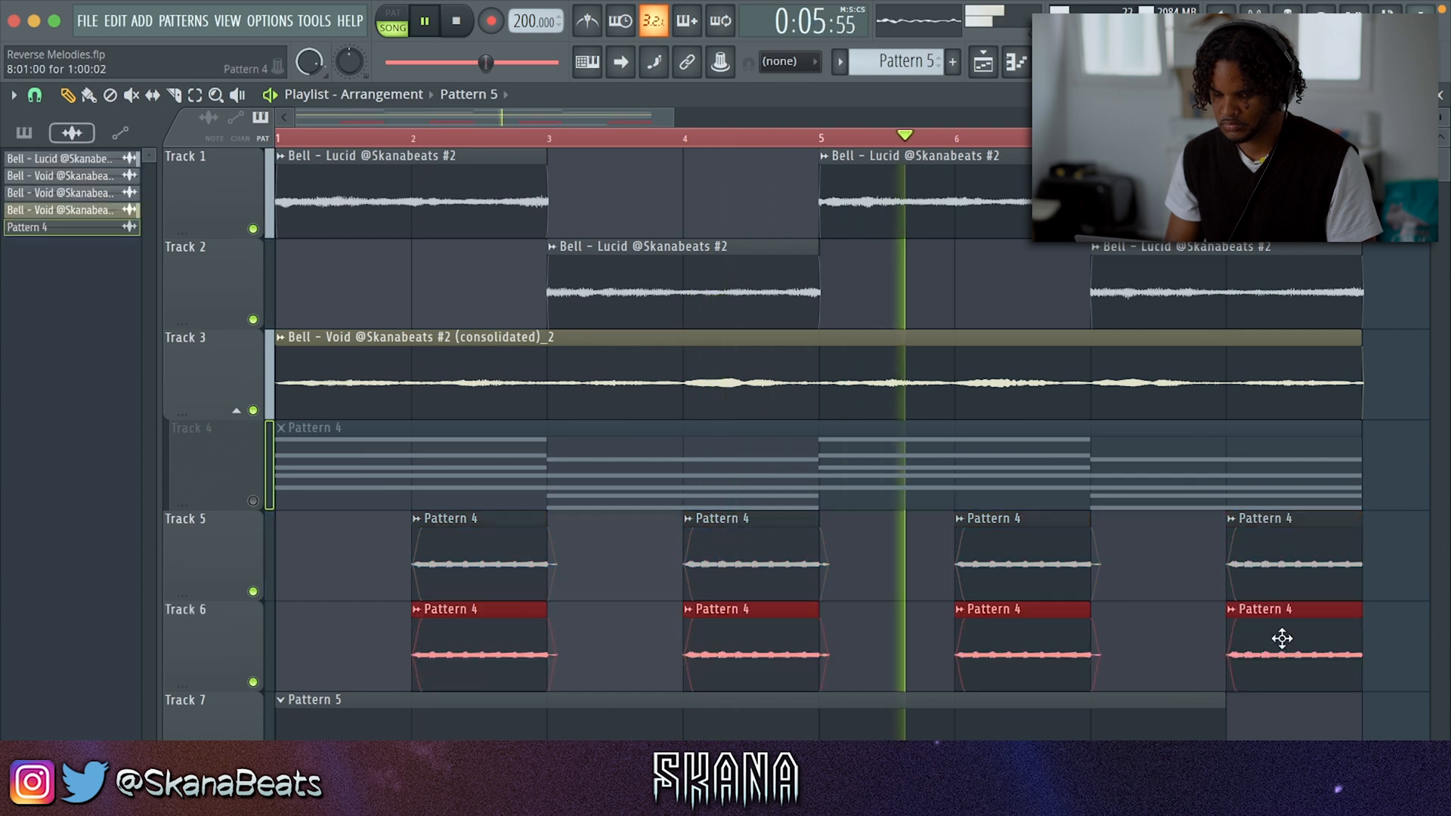
{"action": "double_click", "coordinate": [702, 620]}
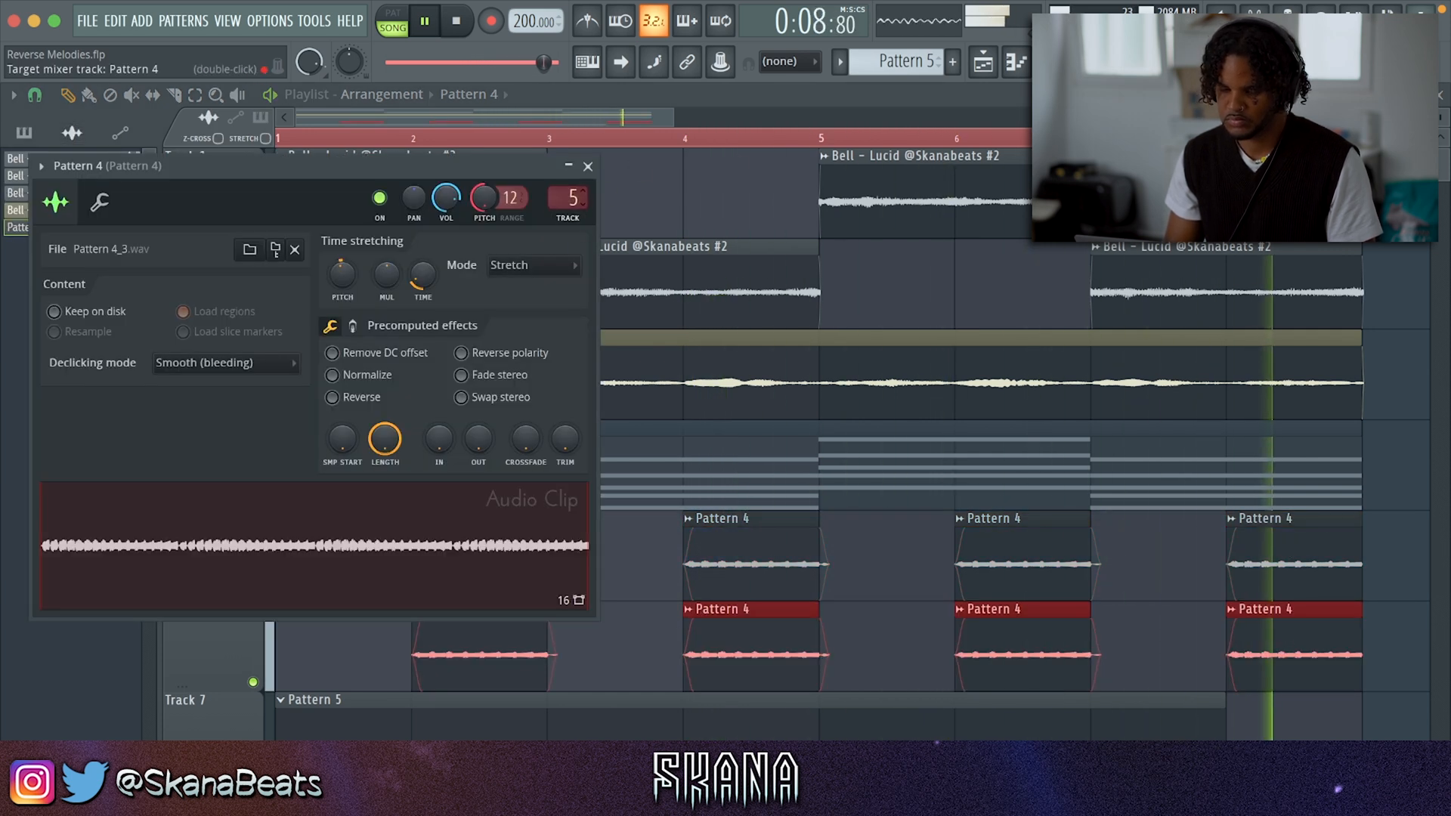
Route Insert 6 to the Pattern 4 mixer track at about 33% and load Magic Switch in its second effect slot.
{"action": "key", "text": "F9"}
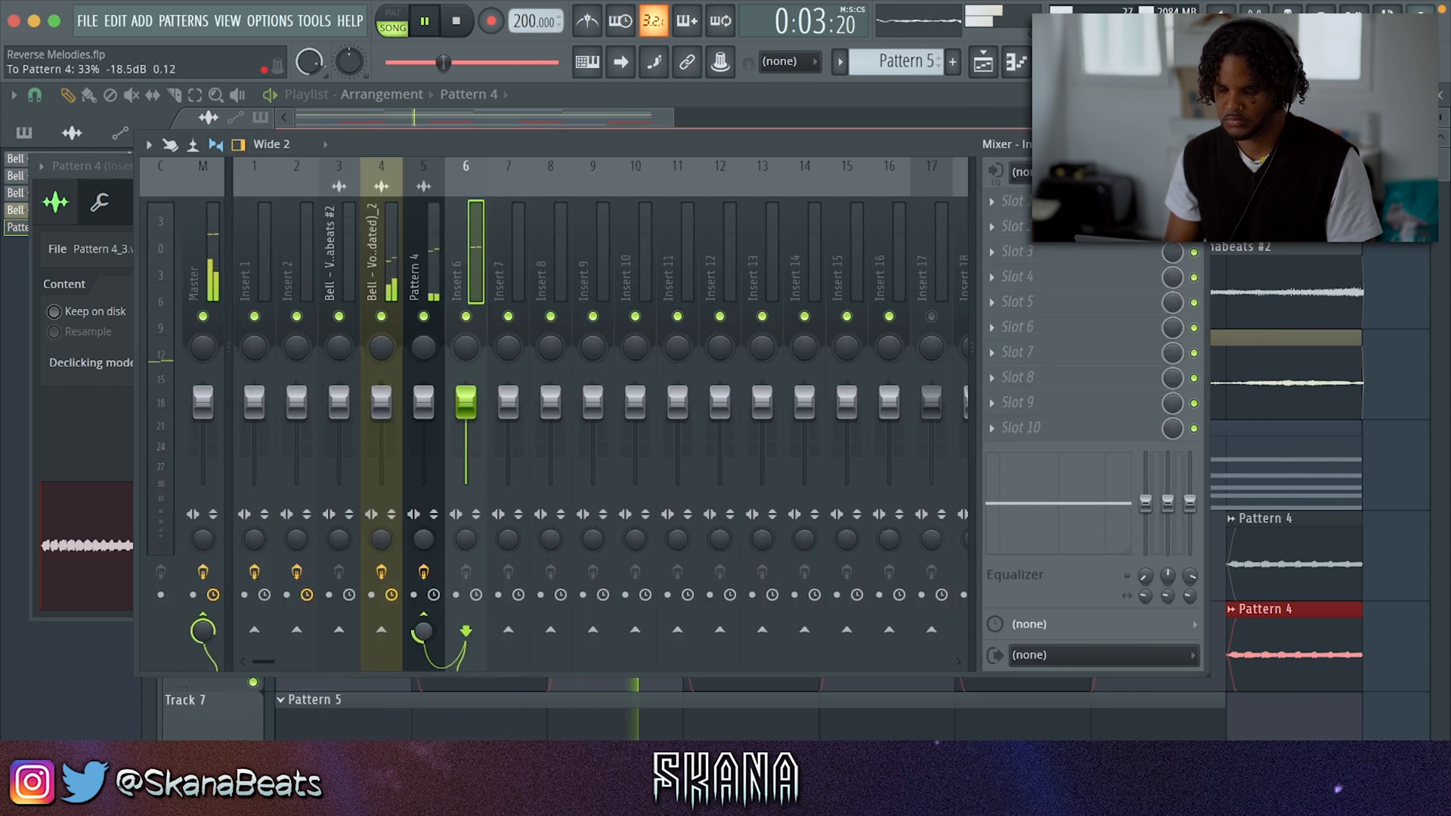
{"action": "left_click", "coordinate": [998, 226]}
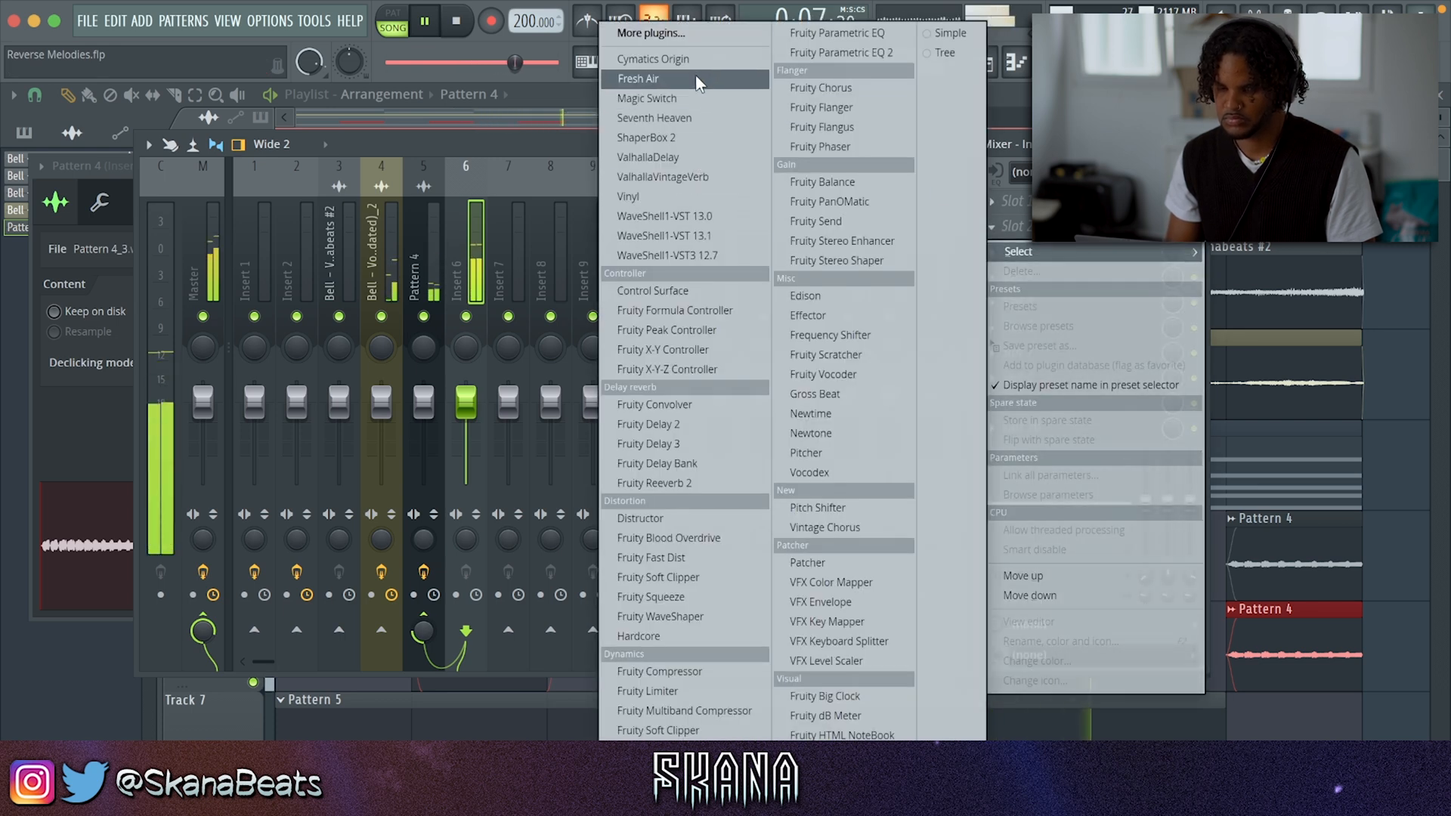
{"action": "left_click", "coordinate": [659, 99]}
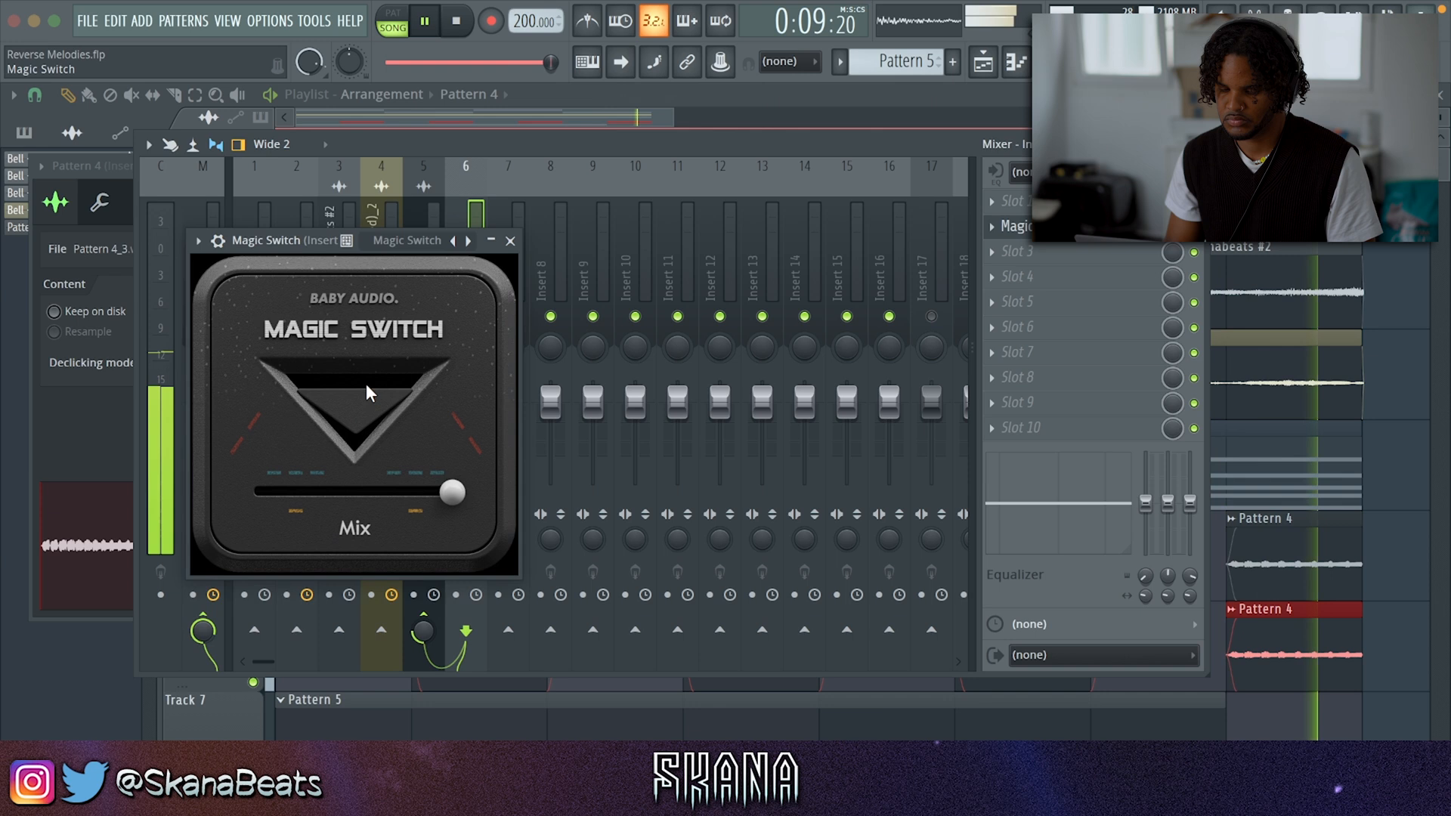
{"action": "left_click", "coordinate": [514, 241]}
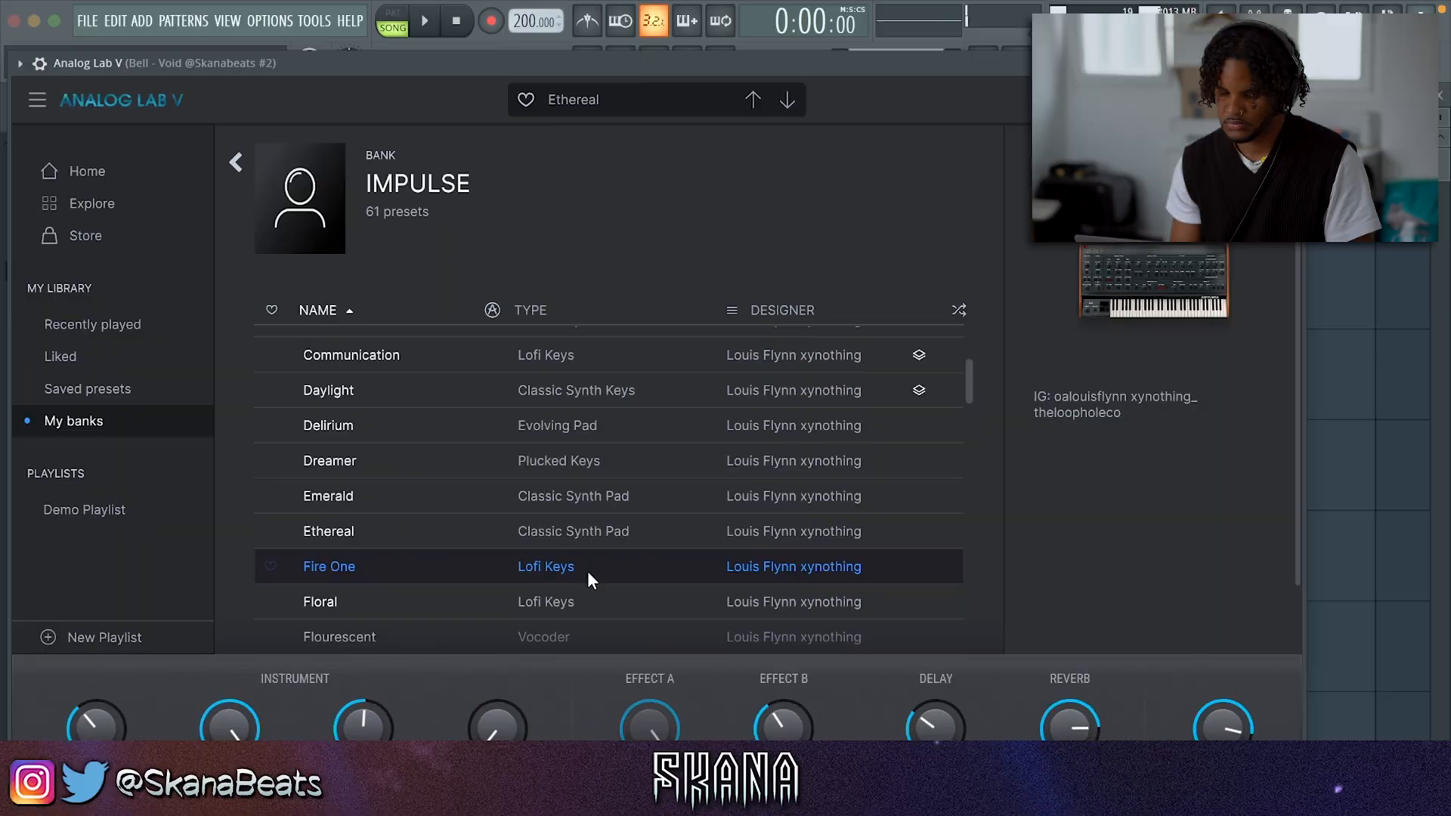
Load the Floral preset from the IMPULSE bank in Analog Lab V and return to the playlist.
{"action": "left_click", "coordinate": [544, 598]}
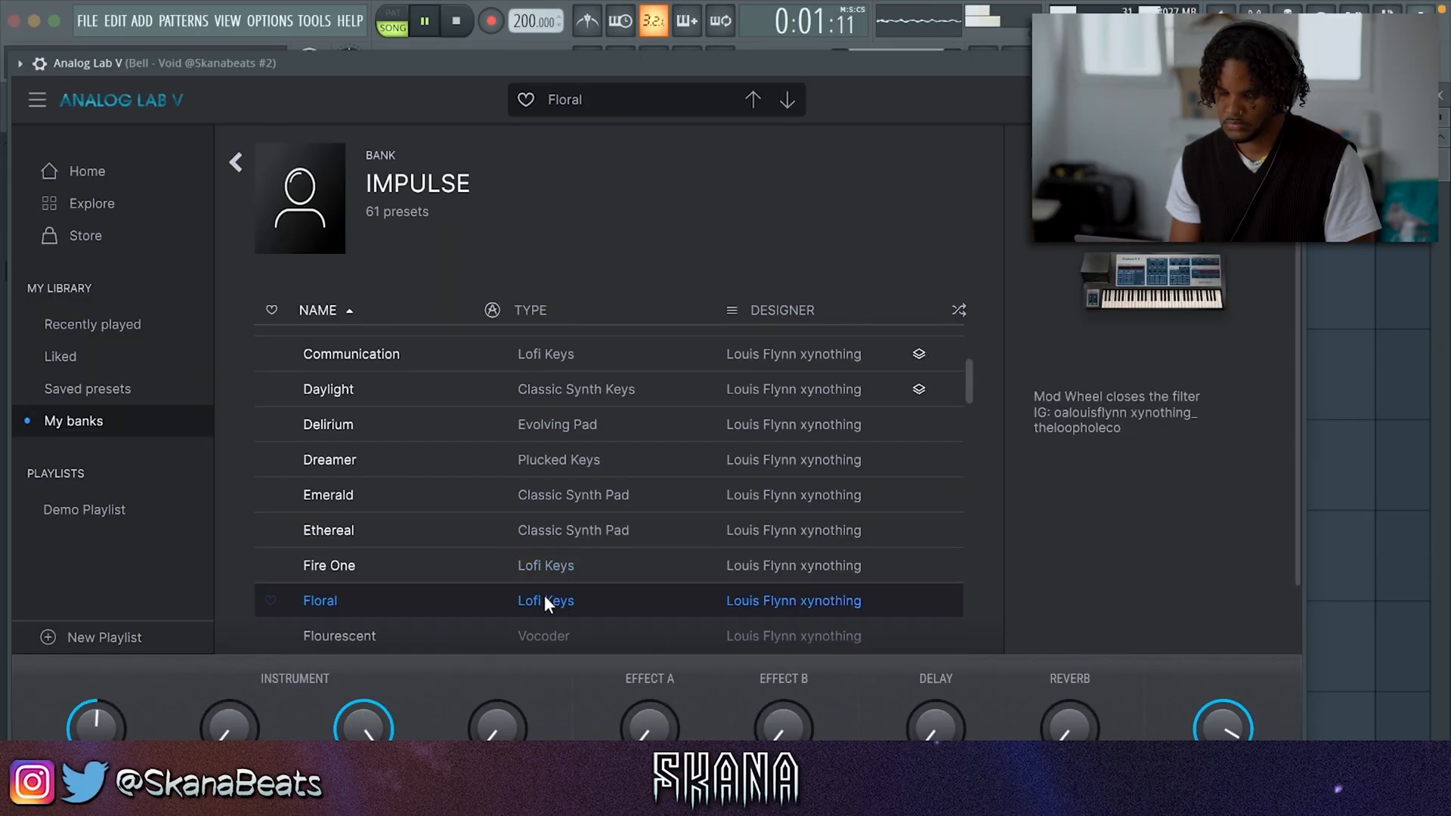
{"action": "scroll", "coordinate": [544, 596], "scroll_direction": "down", "scroll_amount": 4}
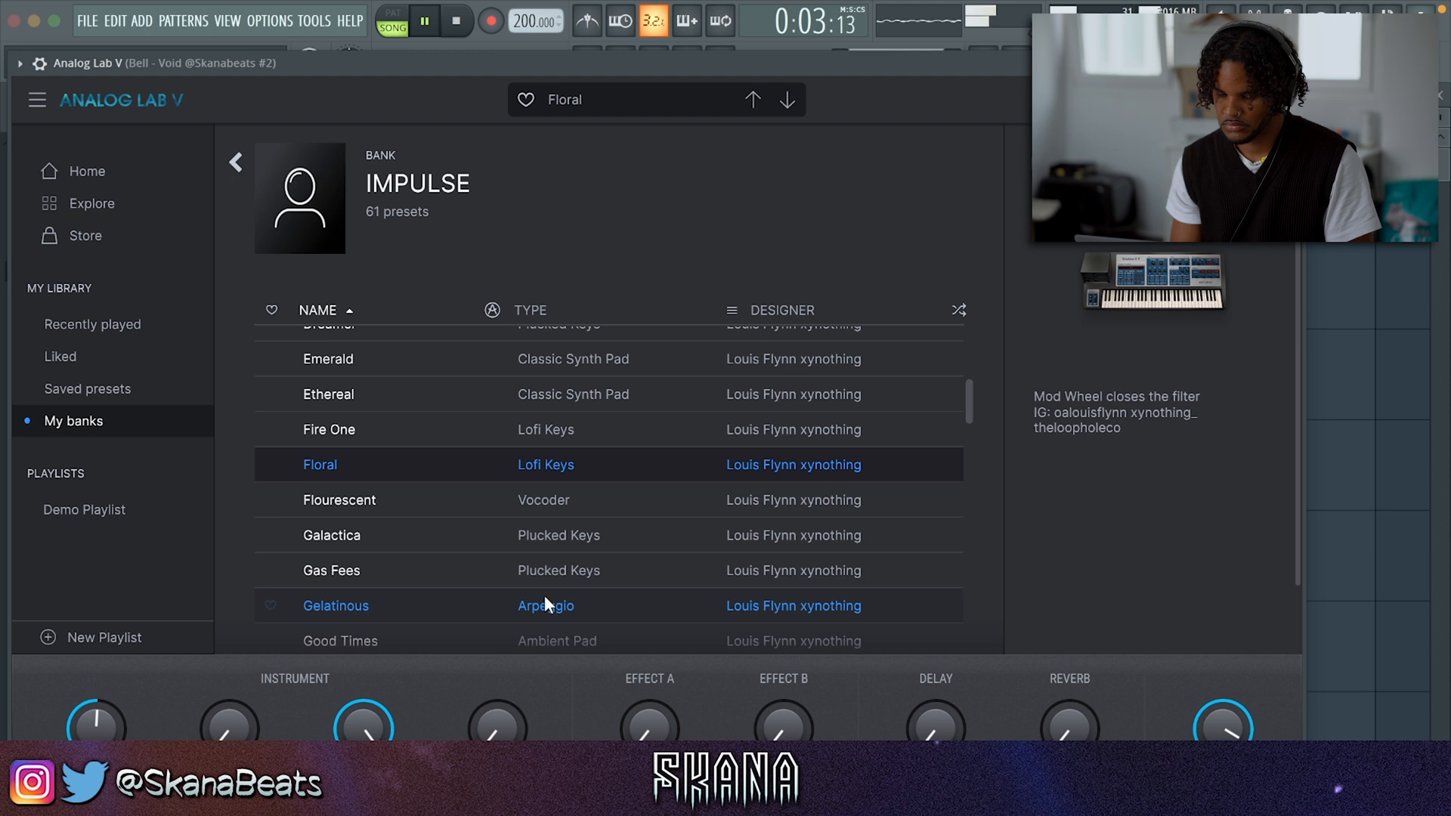
{"action": "left_click", "coordinate": [1290, 64]}
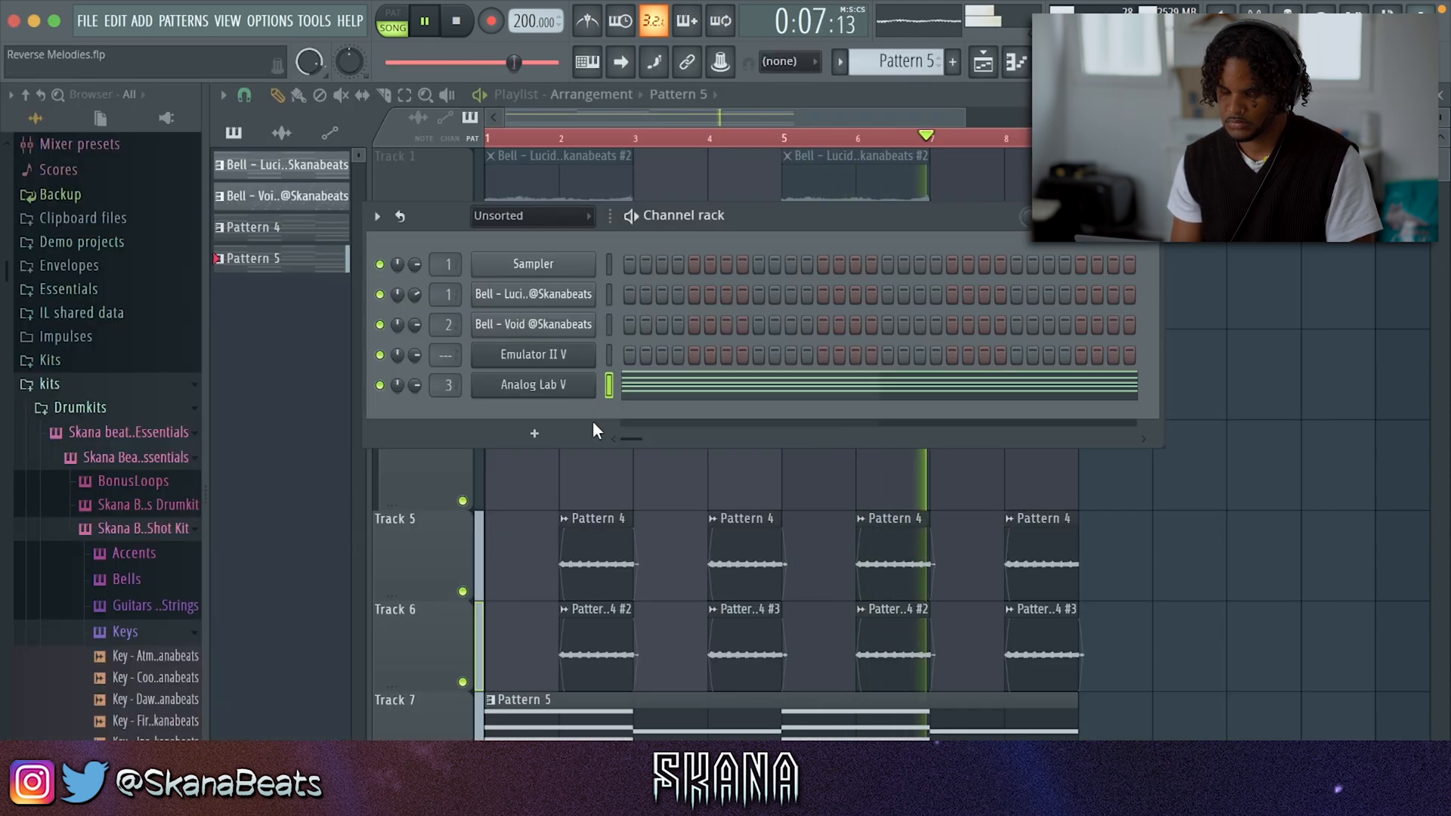
{"action": "right_click", "coordinate": [644, 493]}
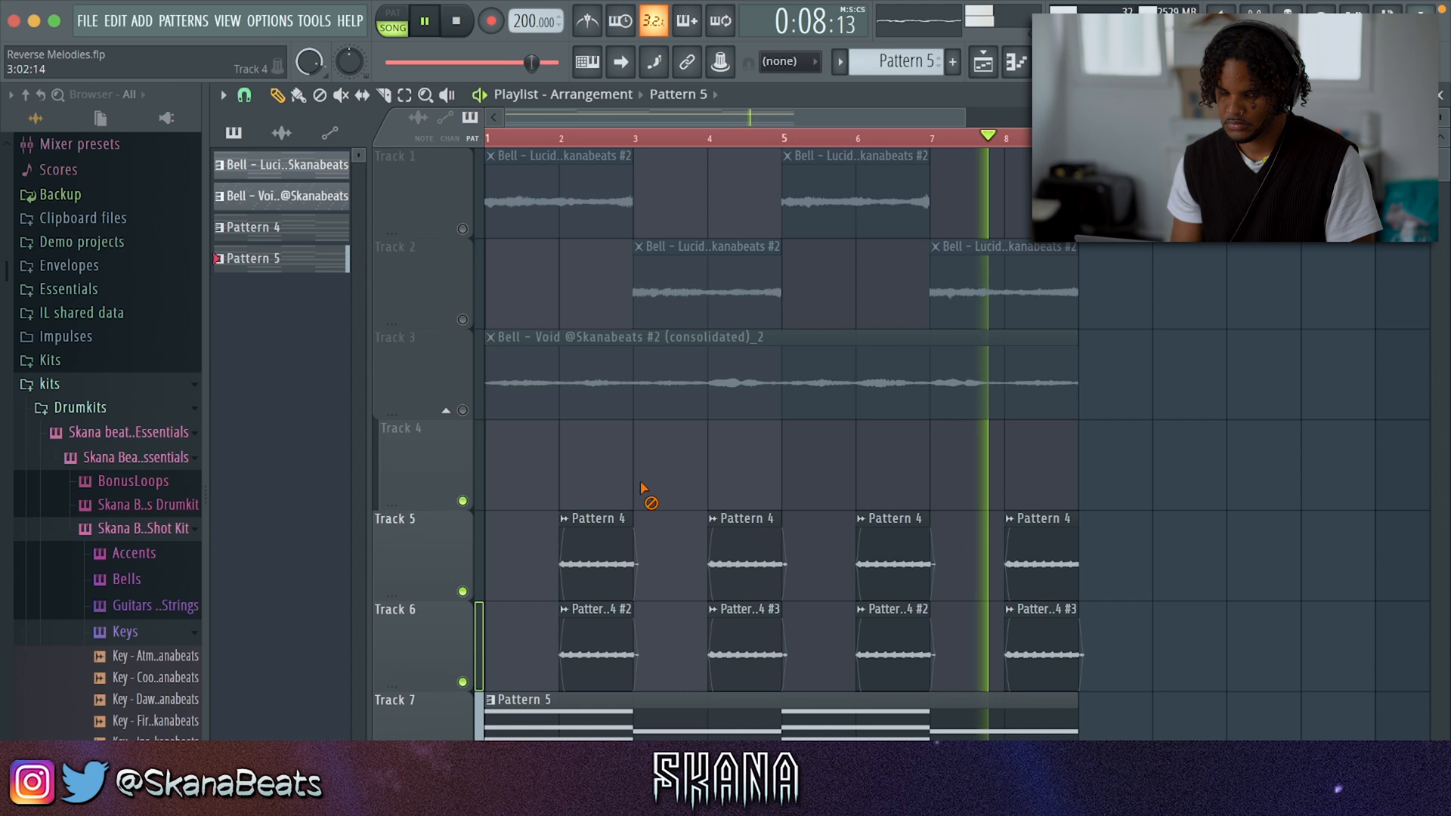
Re-enable all playlist tracks, and quick-render Pattern 5 as an audio clip placed at bar 1 of Track 4.
{"action": "left_click", "coordinate": [462, 411]}
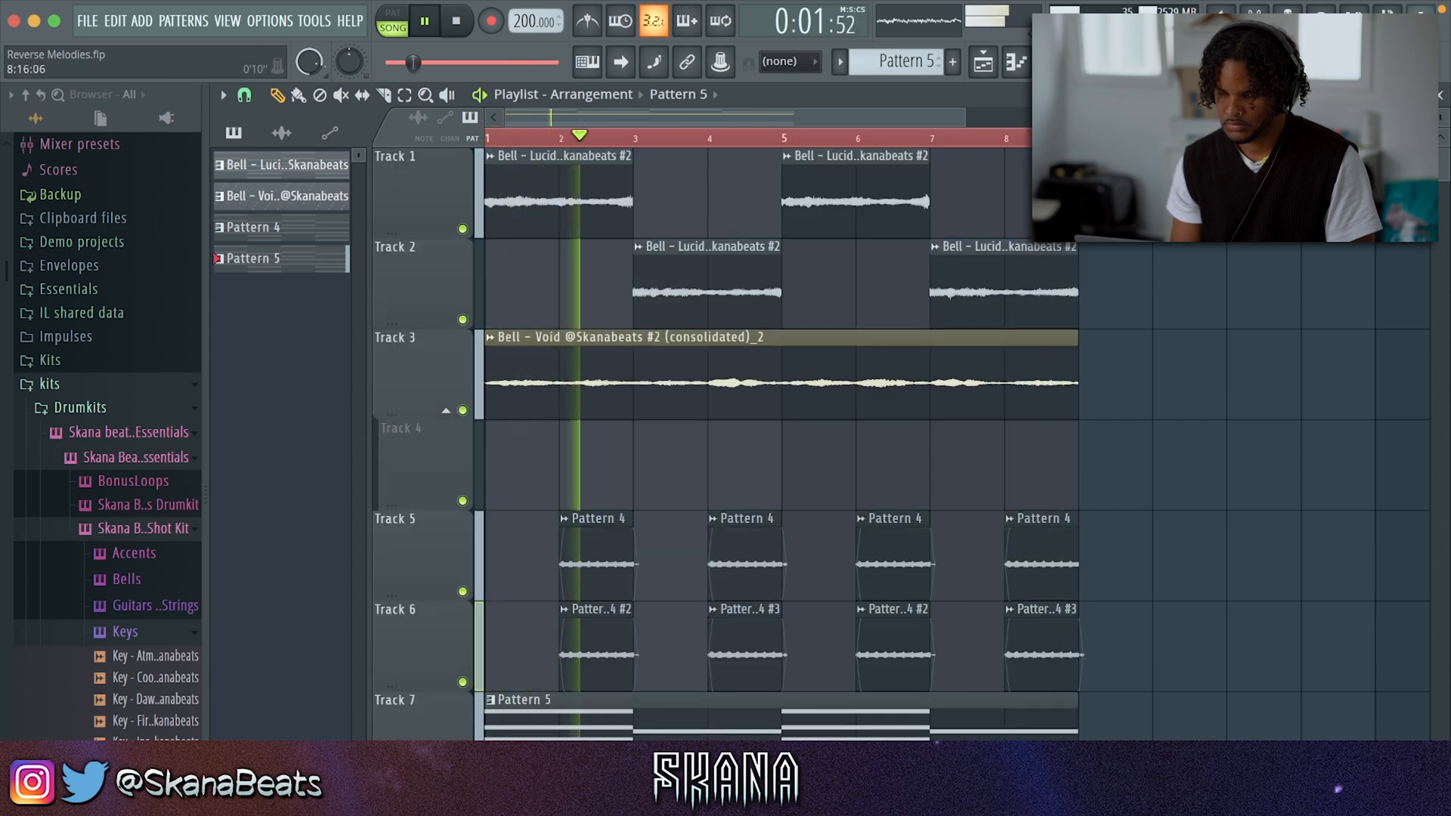
{"action": "key", "text": "F6"}
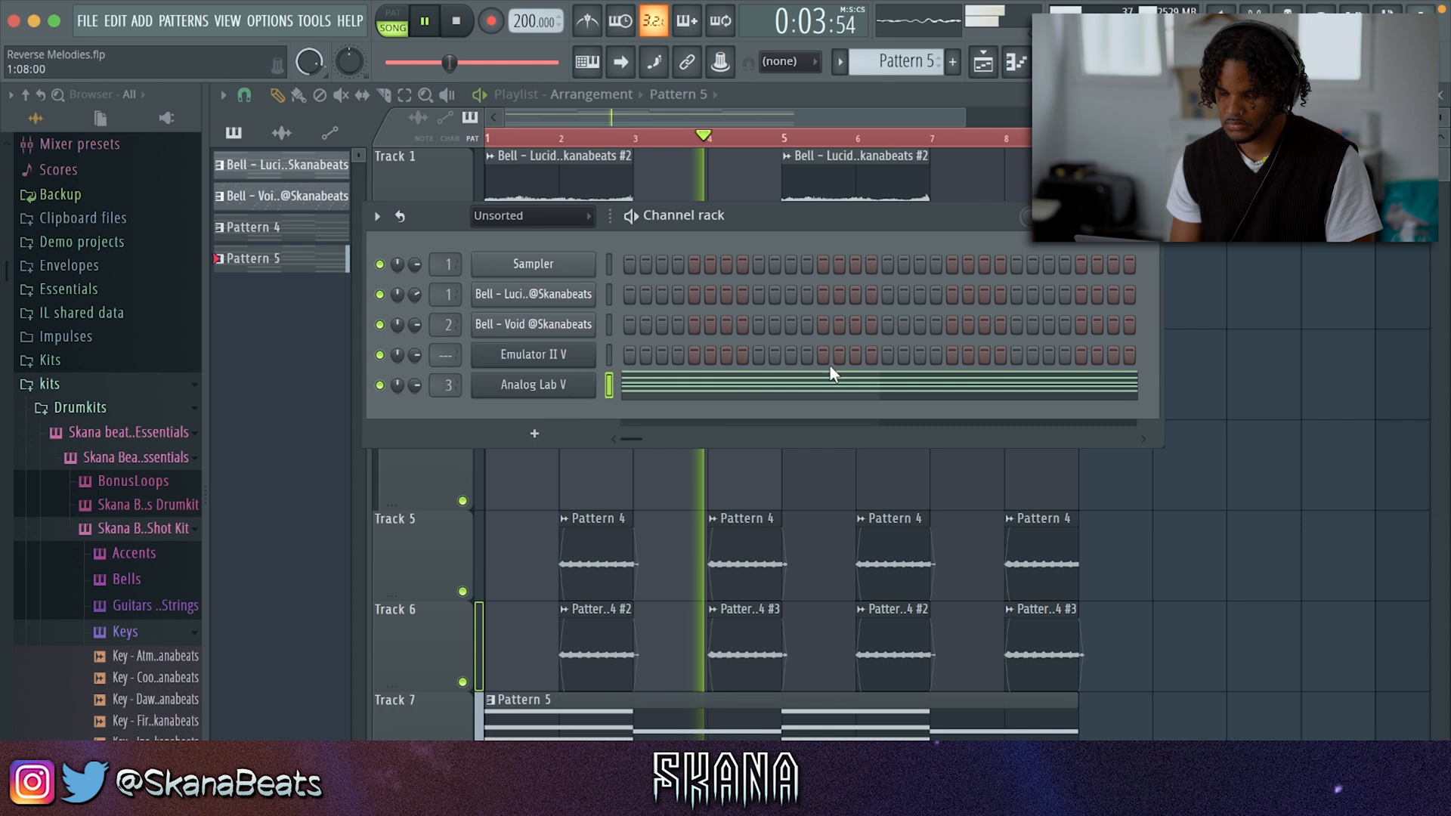
{"action": "key", "text": "F6"}
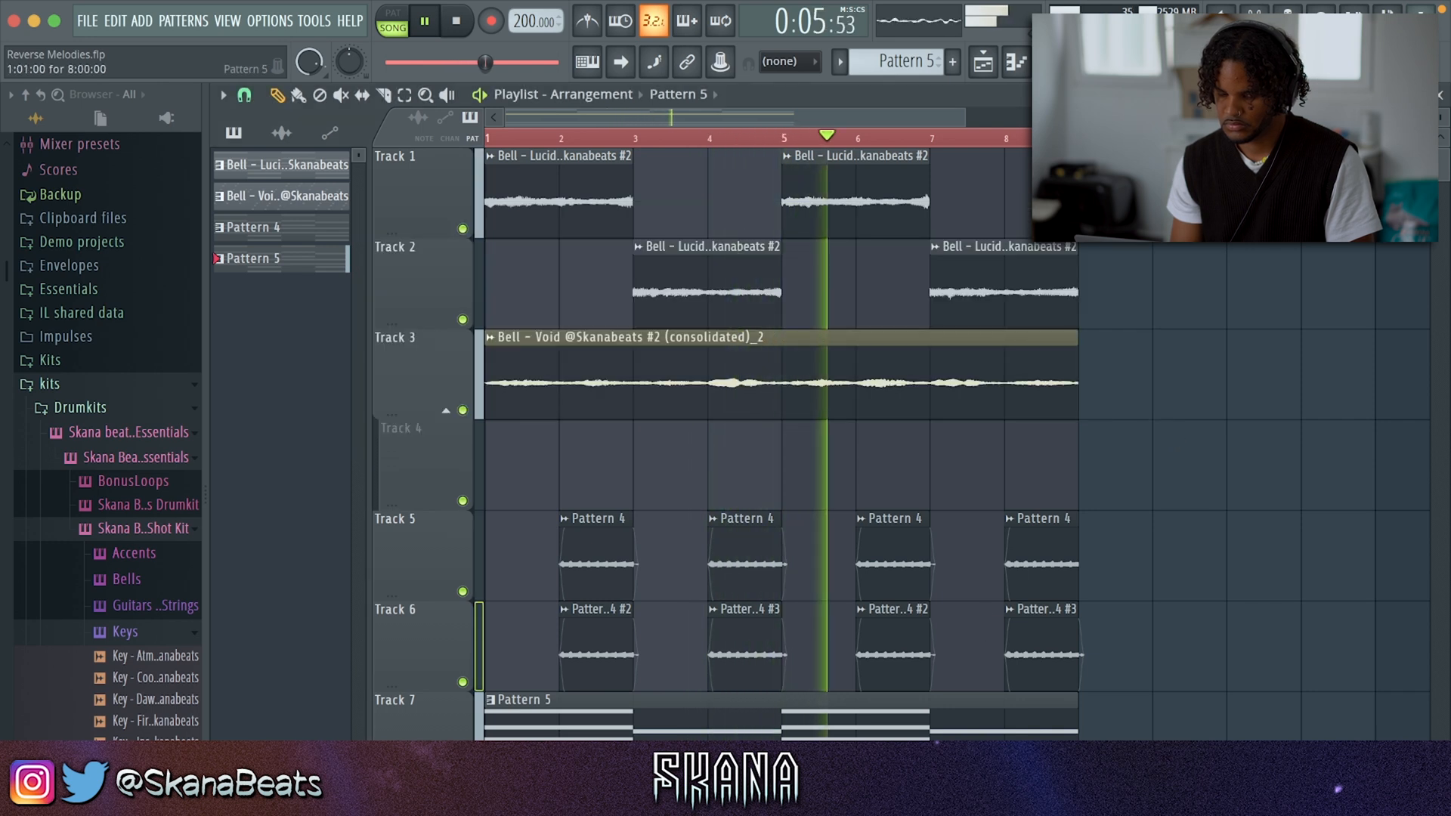
{"action": "right_click", "coordinate": [307, 266]}
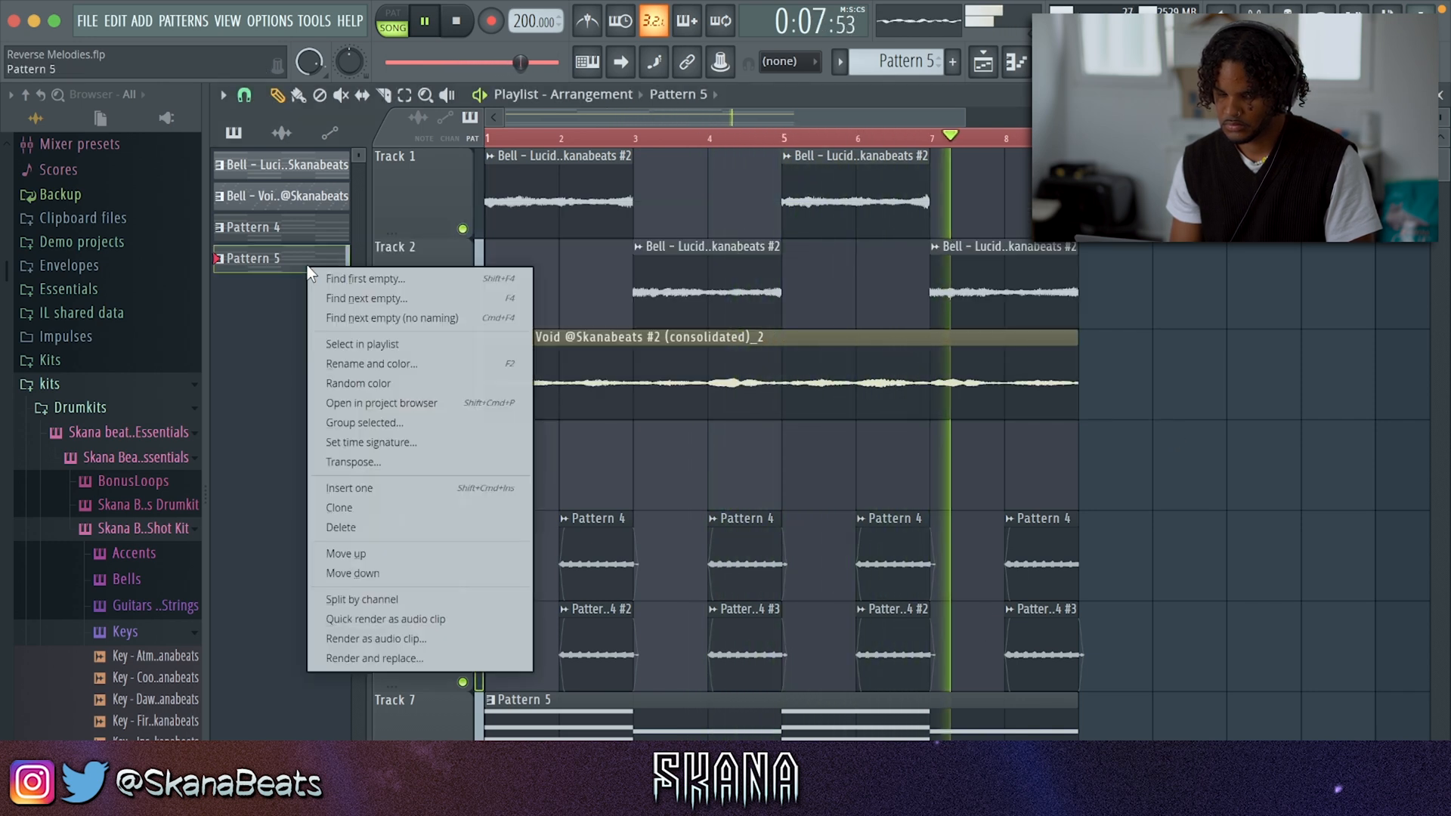
{"action": "left_click", "coordinate": [360, 618]}
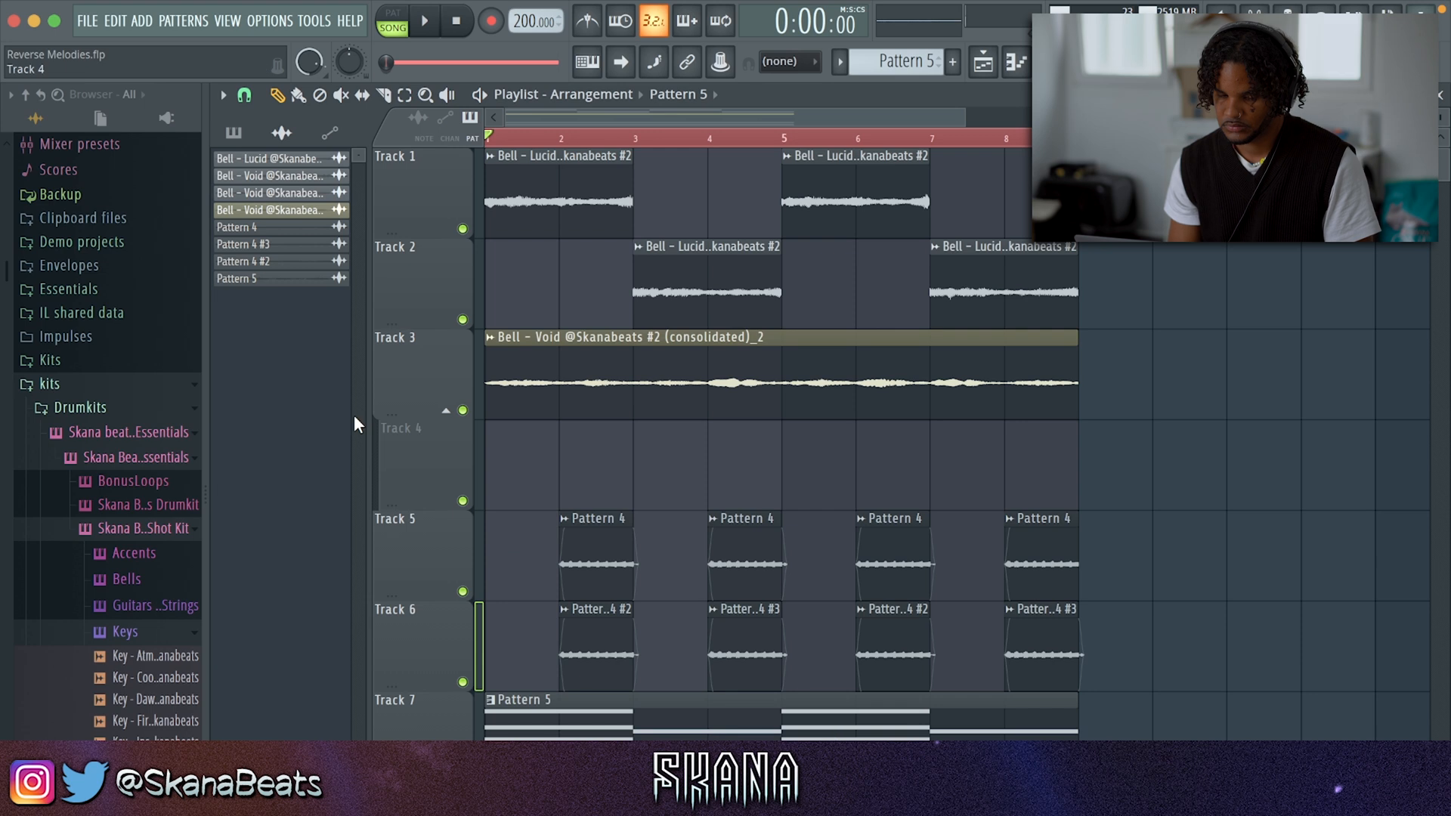
{"action": "left_click_drag", "start_coordinate": [292, 283], "coordinate": [499, 445]}
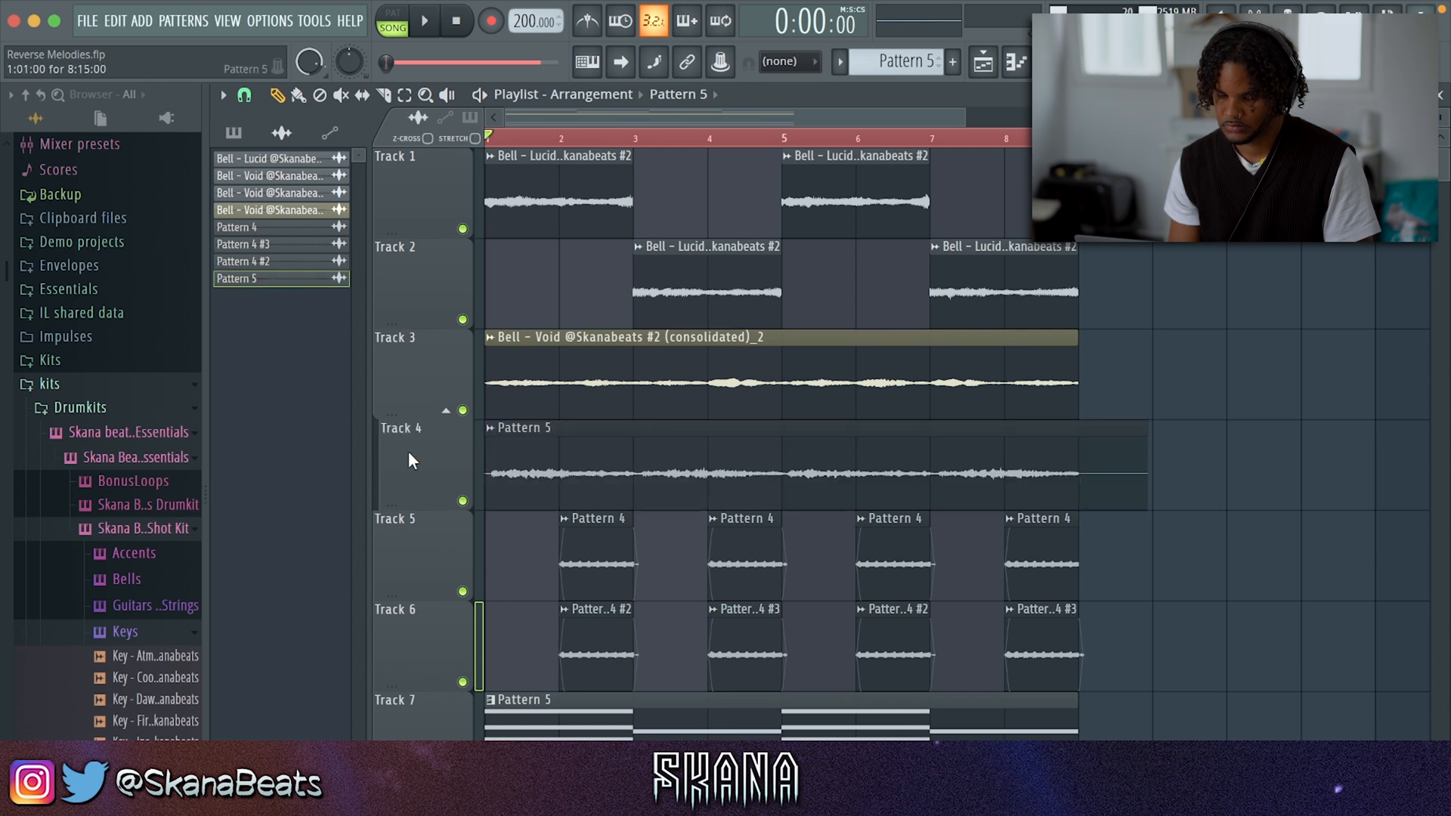
Solo Track 4 and slice the rendered Pattern 5 audio clip near its start.
{"action": "left_click", "coordinate": [462, 501], "text": "ctrl"}
{"action": "scroll", "coordinate": [432, 454], "scroll_direction": "up", "scroll_amount": 5}
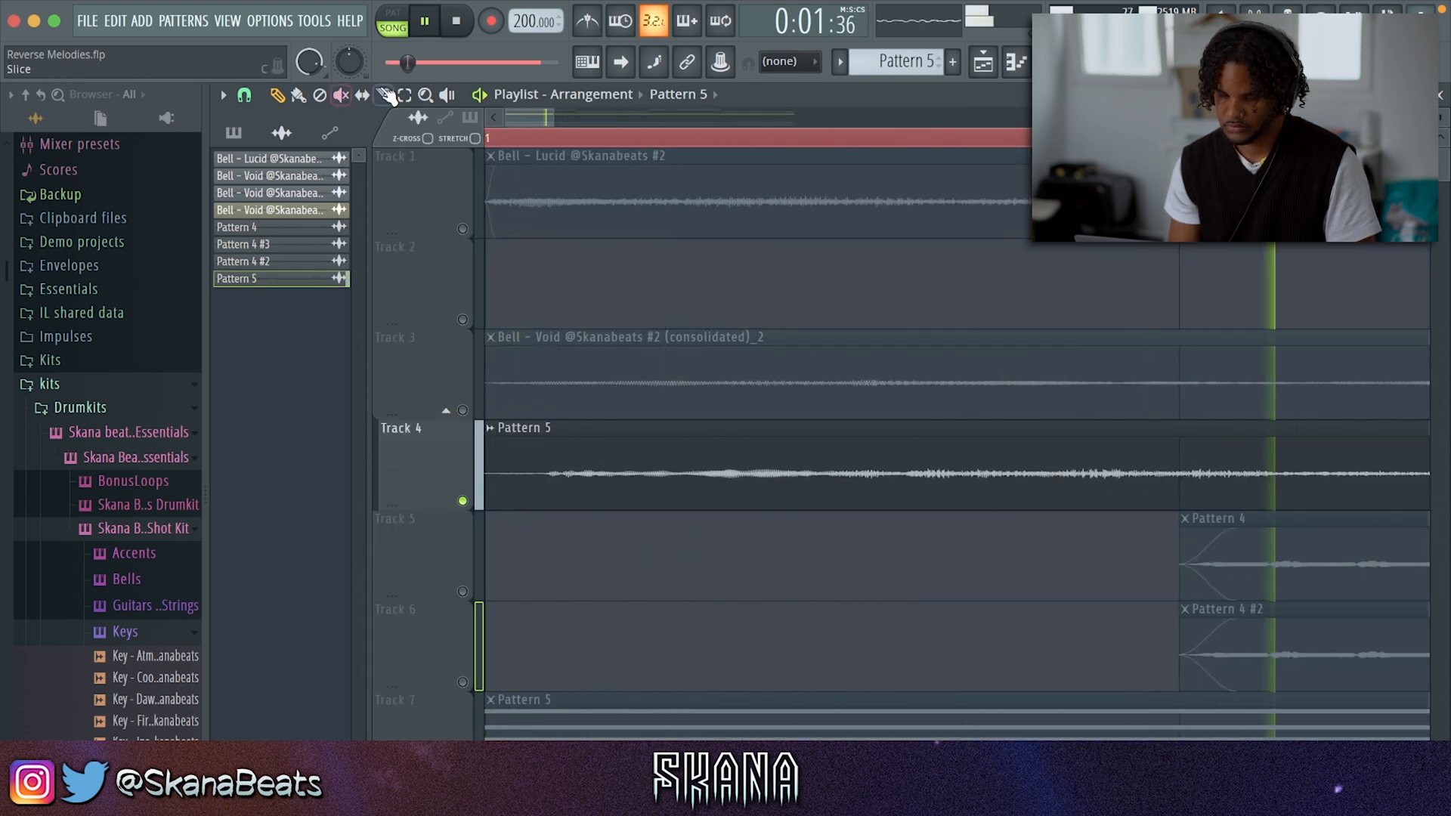
{"action": "left_click_drag", "start_coordinate": [653, 492], "coordinate": [634, 491]}
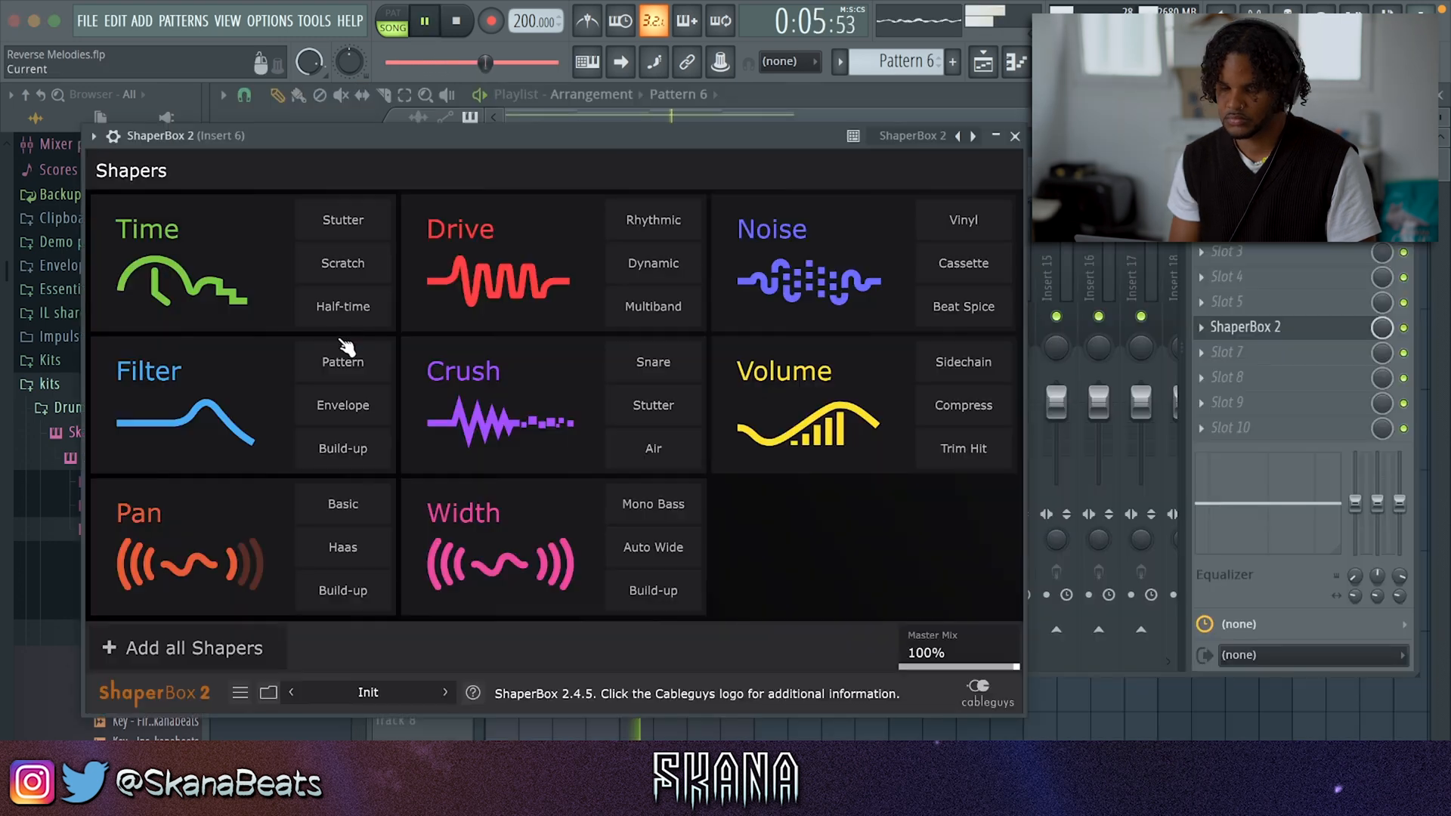
Apply the Half-time shaper in ShaperBox 2 on Insert 6 and consolidate the selected playlist clips.
{"action": "left_click", "coordinate": [339, 309]}
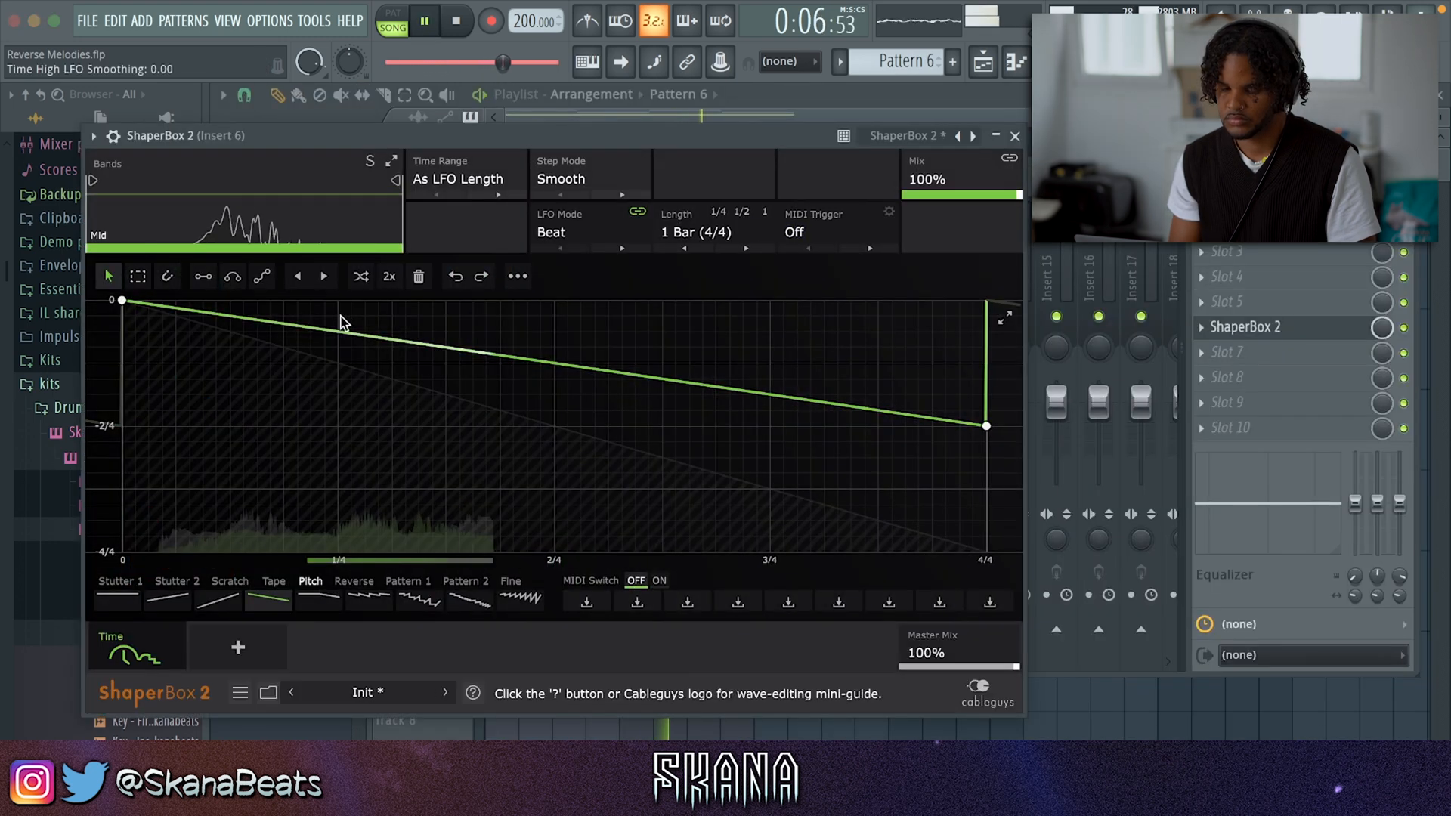
{"action": "left_click", "coordinate": [1015, 136]}
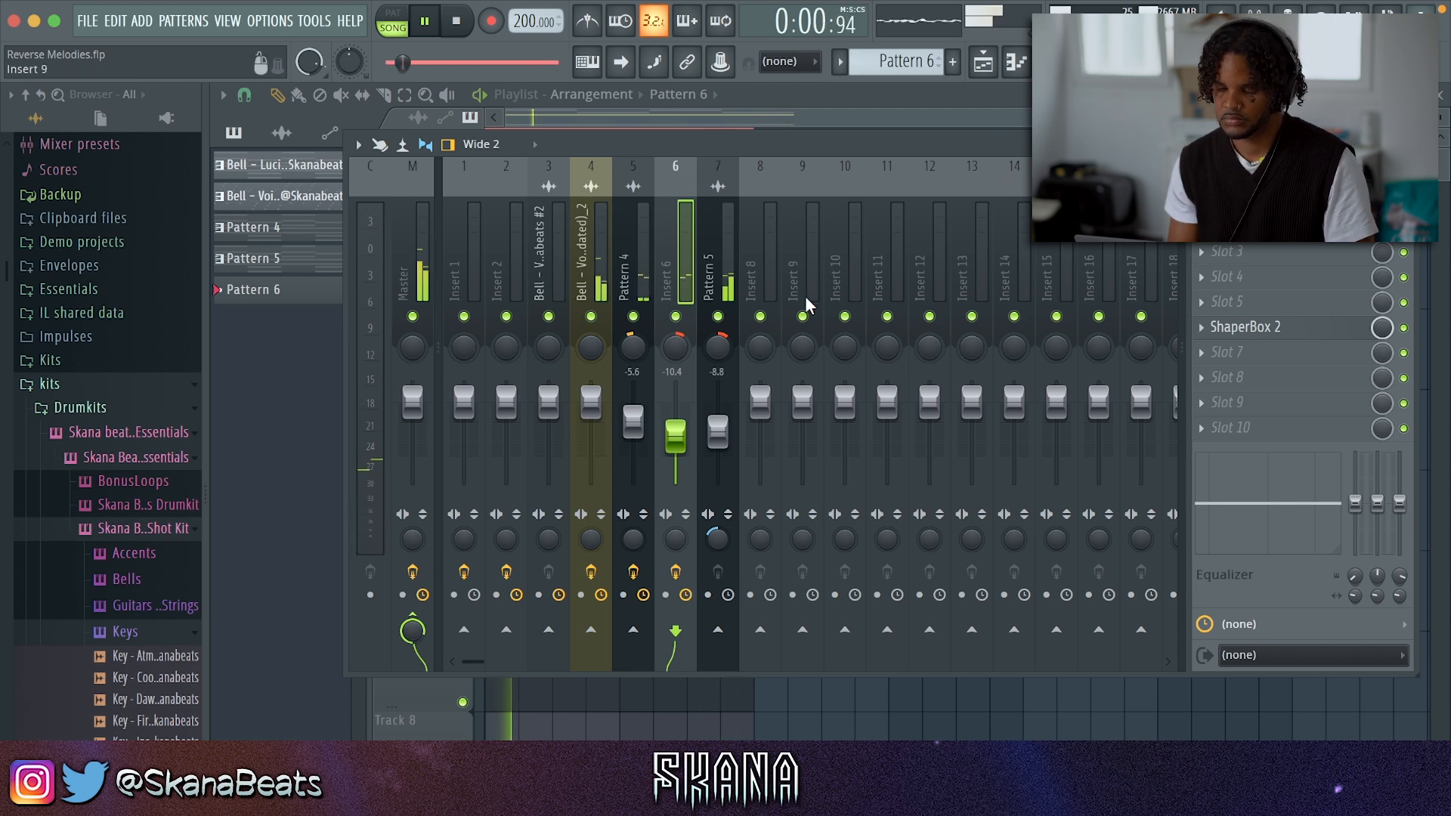
{"action": "key", "text": "F9"}
{"action": "left_click_drag", "start_coordinate": [786, 625], "coordinate": [506, 515]}
{"action": "key", "text": "ctrl+alt+c"}
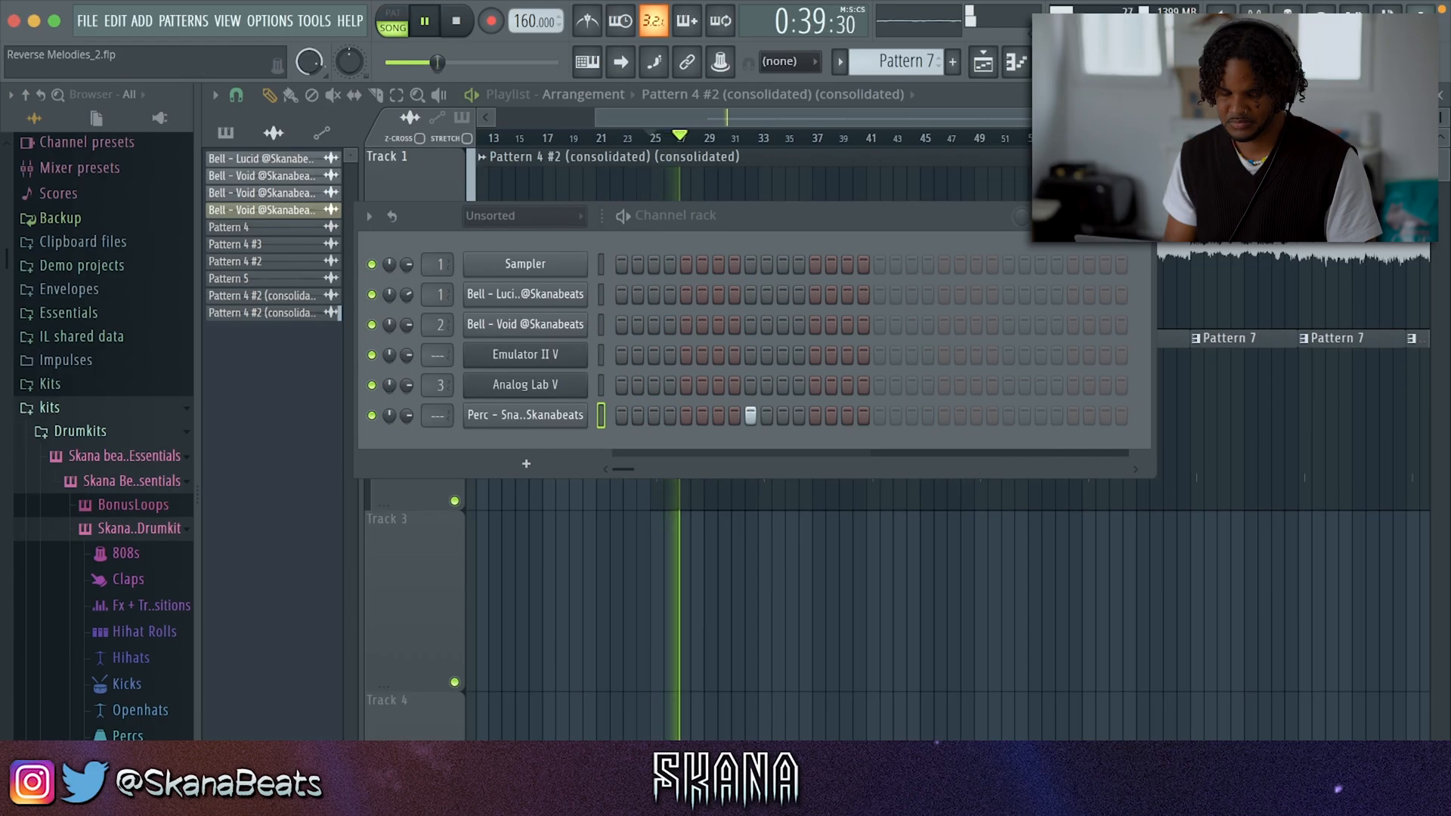
Replace the percussion channel's sample with Snare - Rim from the Snares folder and clear the channel's steps.
{"action": "scroll", "coordinate": [151, 745], "scroll_direction": "down", "scroll_amount": 3}
{"action": "middle_click", "coordinate": [165, 723]}
{"action": "key", "text": "space"}
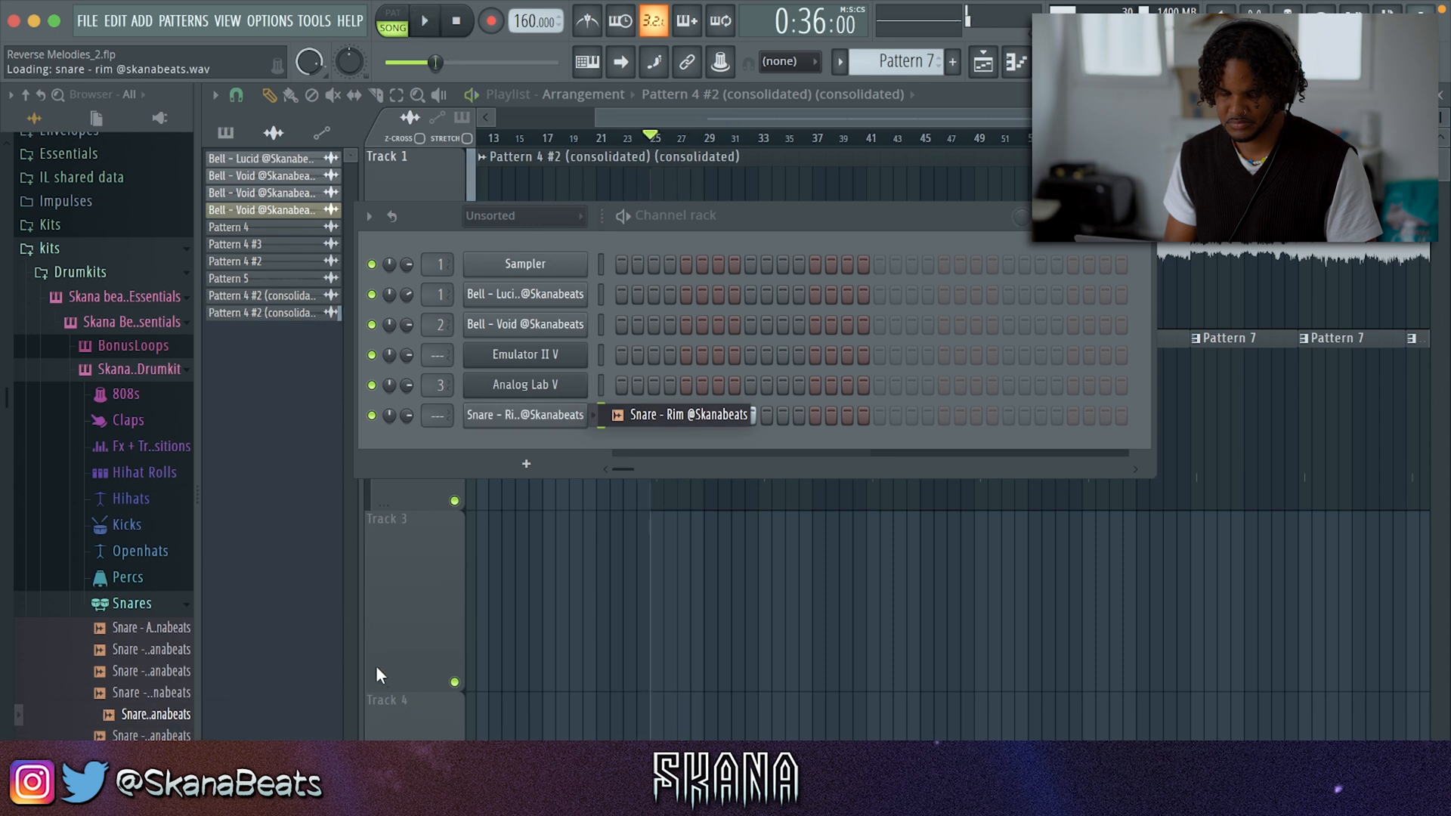
{"action": "left_click_drag", "start_coordinate": [859, 416], "coordinate": [638, 399]}
Place a C5 snare hit on beat 3 of bar 1 in the Snare - Rim piano roll and repeat it every bar through bar 8.
{"action": "right_click", "coordinate": [509, 420]}
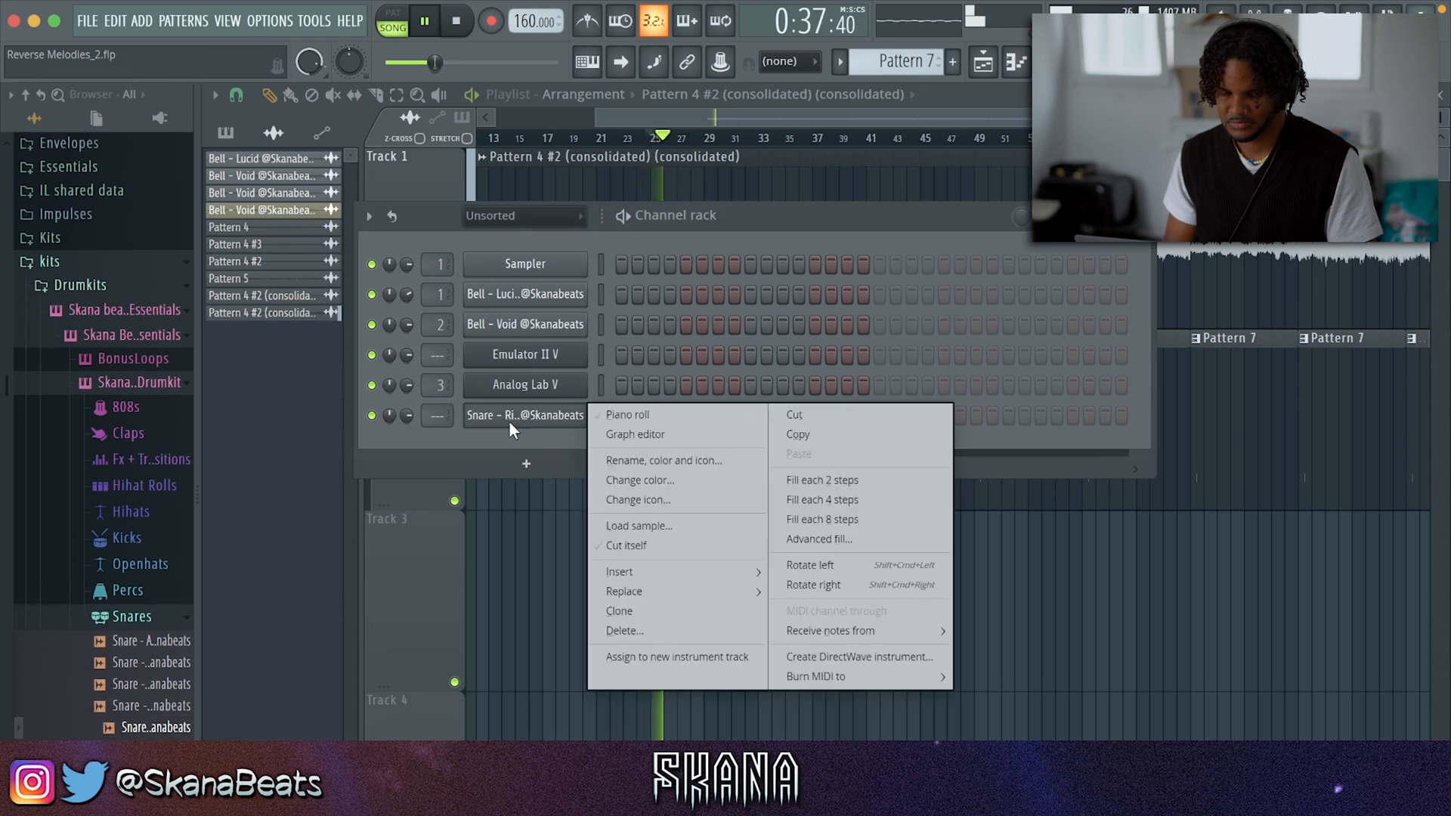
{"action": "left_click", "coordinate": [627, 417]}
{"action": "key", "text": "space"}
{"action": "scroll", "coordinate": [521, 476], "scroll_direction": "down", "scroll_amount": 4}
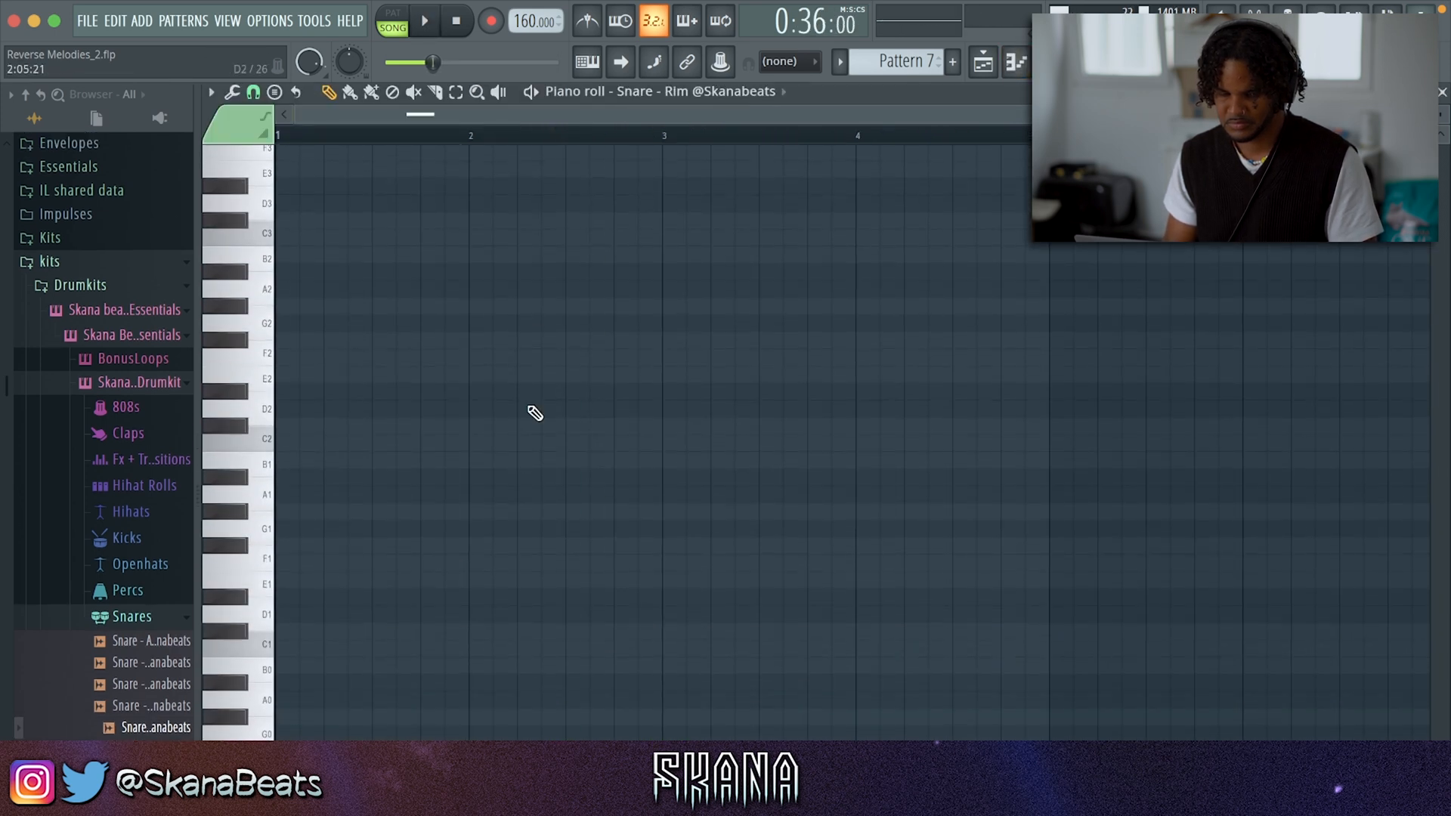
{"action": "right_click", "coordinate": [531, 408], "text": "ctrl"}
{"action": "key", "text": "ctrl+a"}
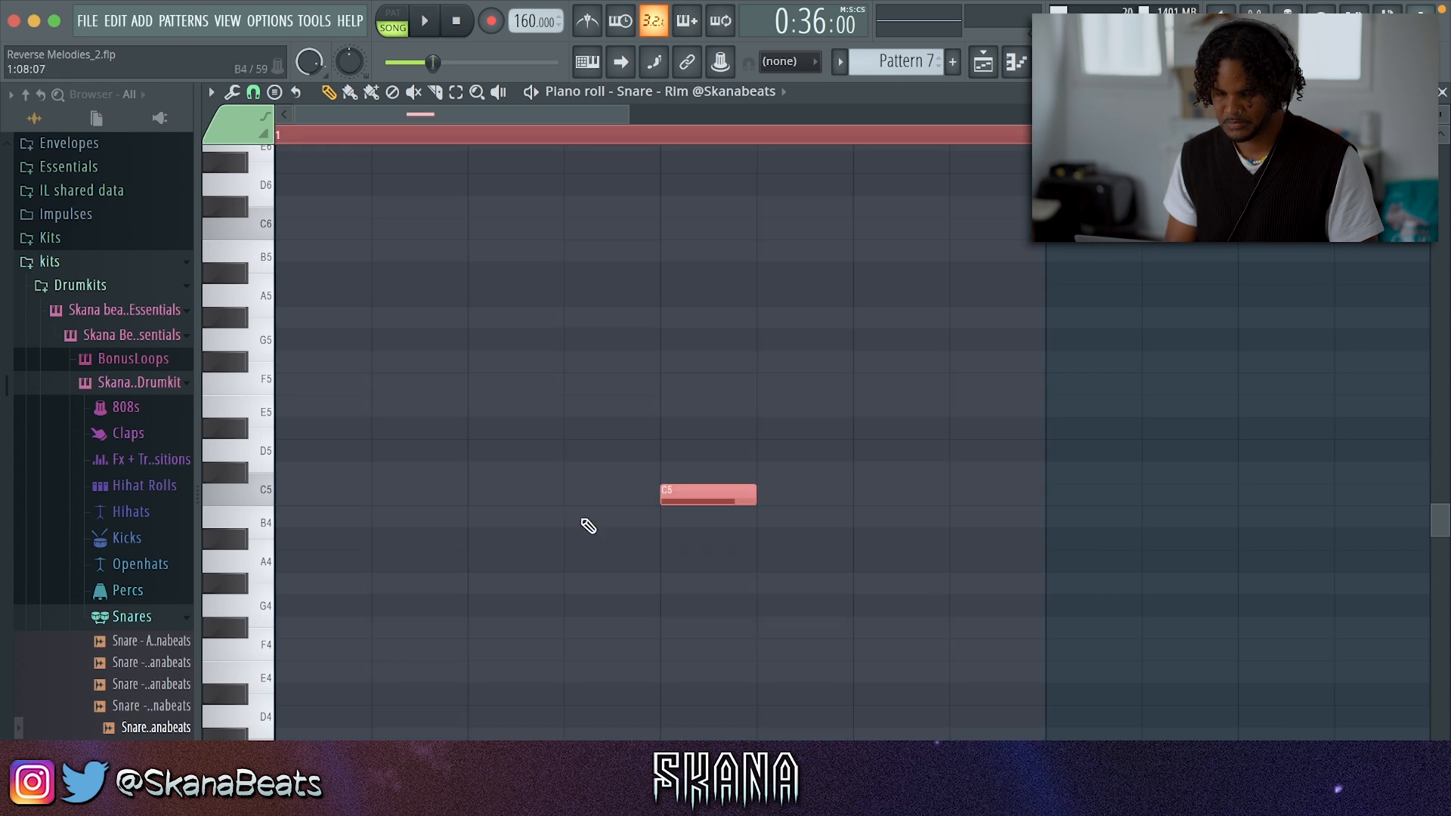
{"action": "key", "text": "ctrl+b"}
{"action": "key", "text": "ctrl+b"}
{"action": "key", "text": "ctrl+b"}
{"action": "key", "text": "ctrl+b"}
{"action": "key", "text": "ctrl+b"}
{"action": "key", "text": "ctrl+b"}
{"action": "key", "text": "ctrl+b"}
{"action": "key", "text": "ctrl+d"}
Add the third sample of the Hihats folder as a new channel and fill every 2 steps.
{"action": "scroll", "coordinate": [518, 491], "scroll_direction": "down", "scroll_amount": 5}
{"action": "key", "text": "space"}
{"action": "key", "text": "F6"}
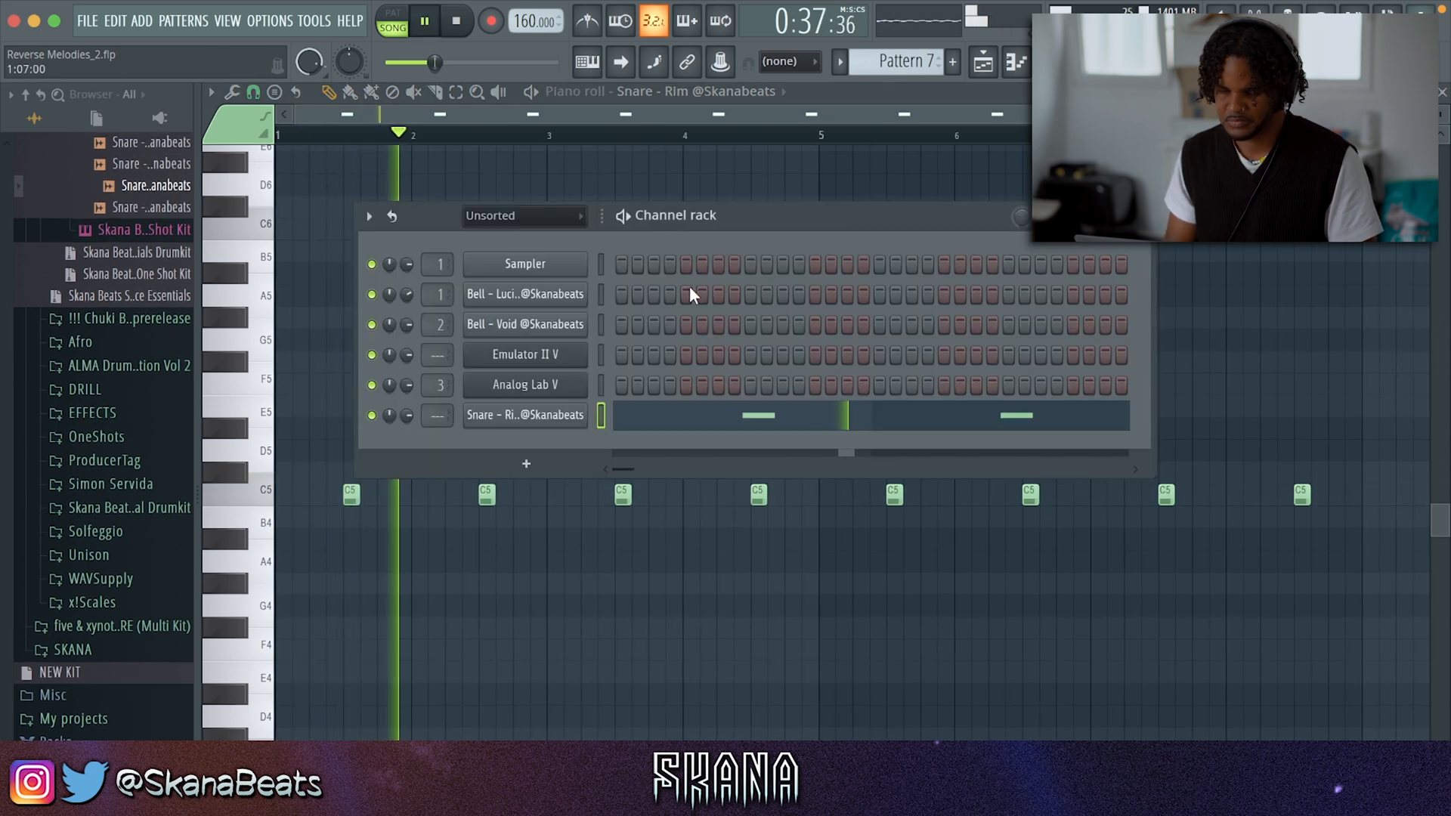
{"action": "scroll", "coordinate": [125, 324], "scroll_direction": "up", "scroll_amount": 5}
{"action": "left_click", "coordinate": [151, 303]}
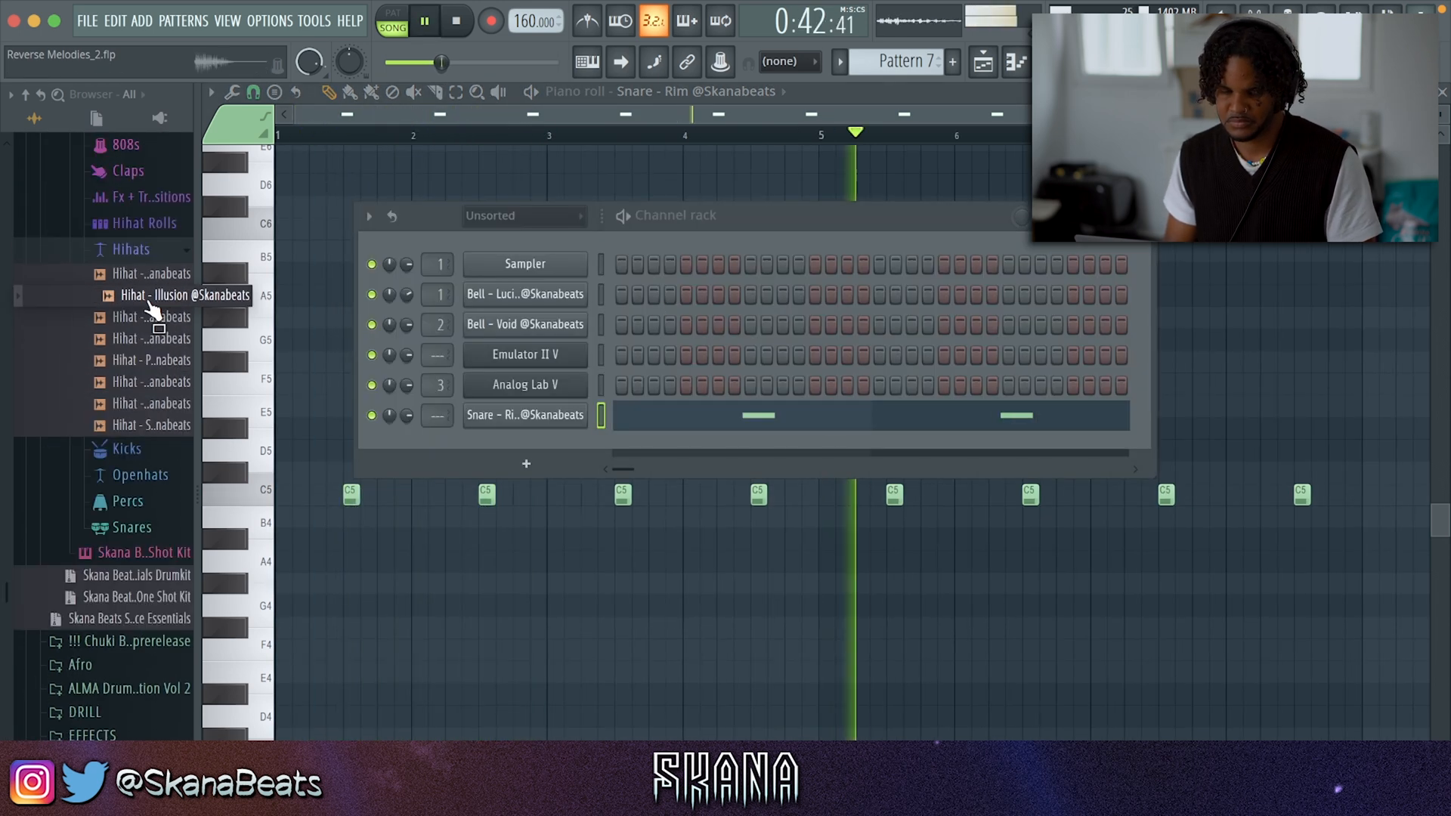
{"action": "left_click_drag", "start_coordinate": [150, 303], "coordinate": [473, 441]}
{"action": "right_click", "coordinate": [516, 445]}
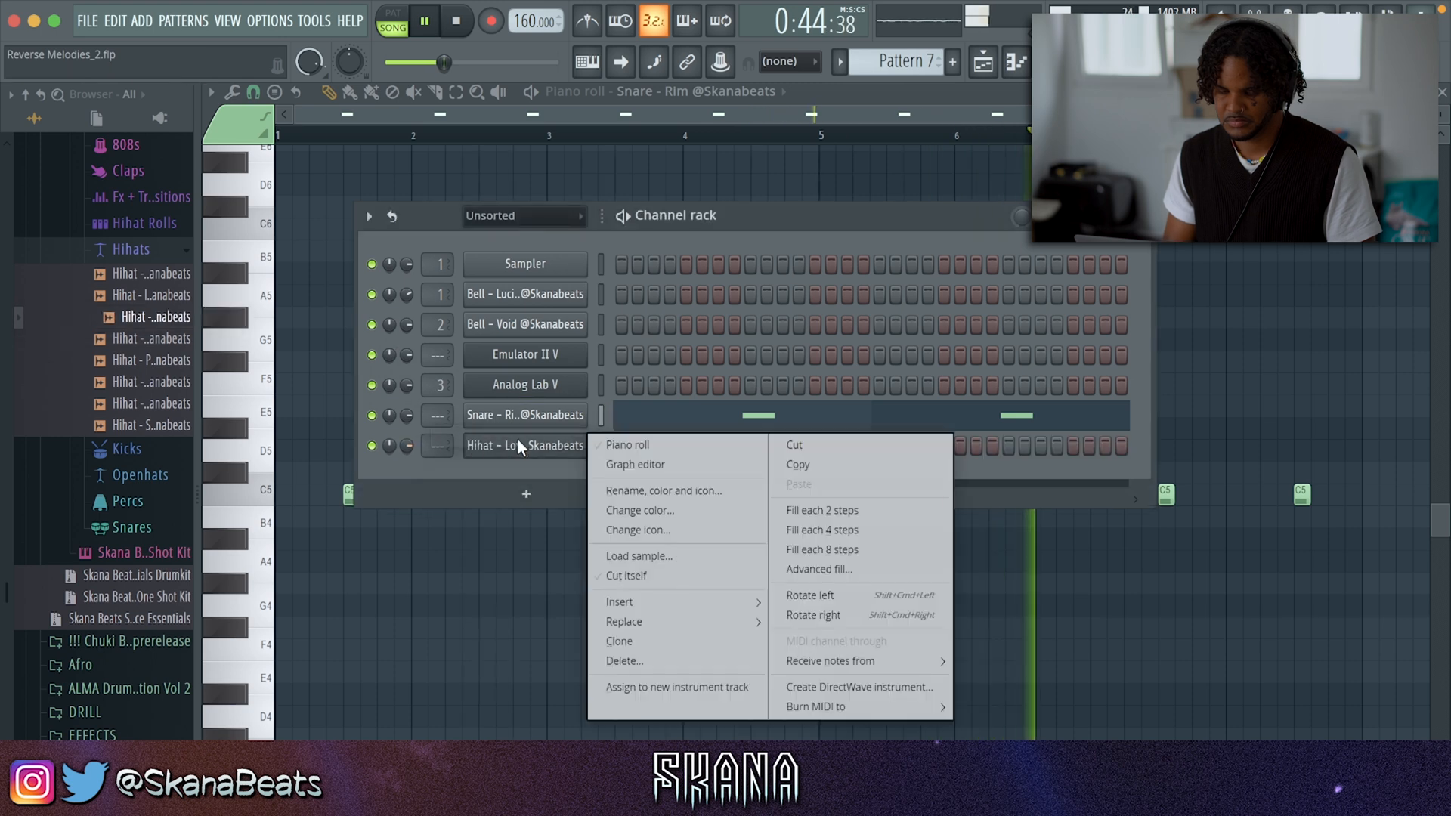
{"action": "left_click", "coordinate": [909, 510]}
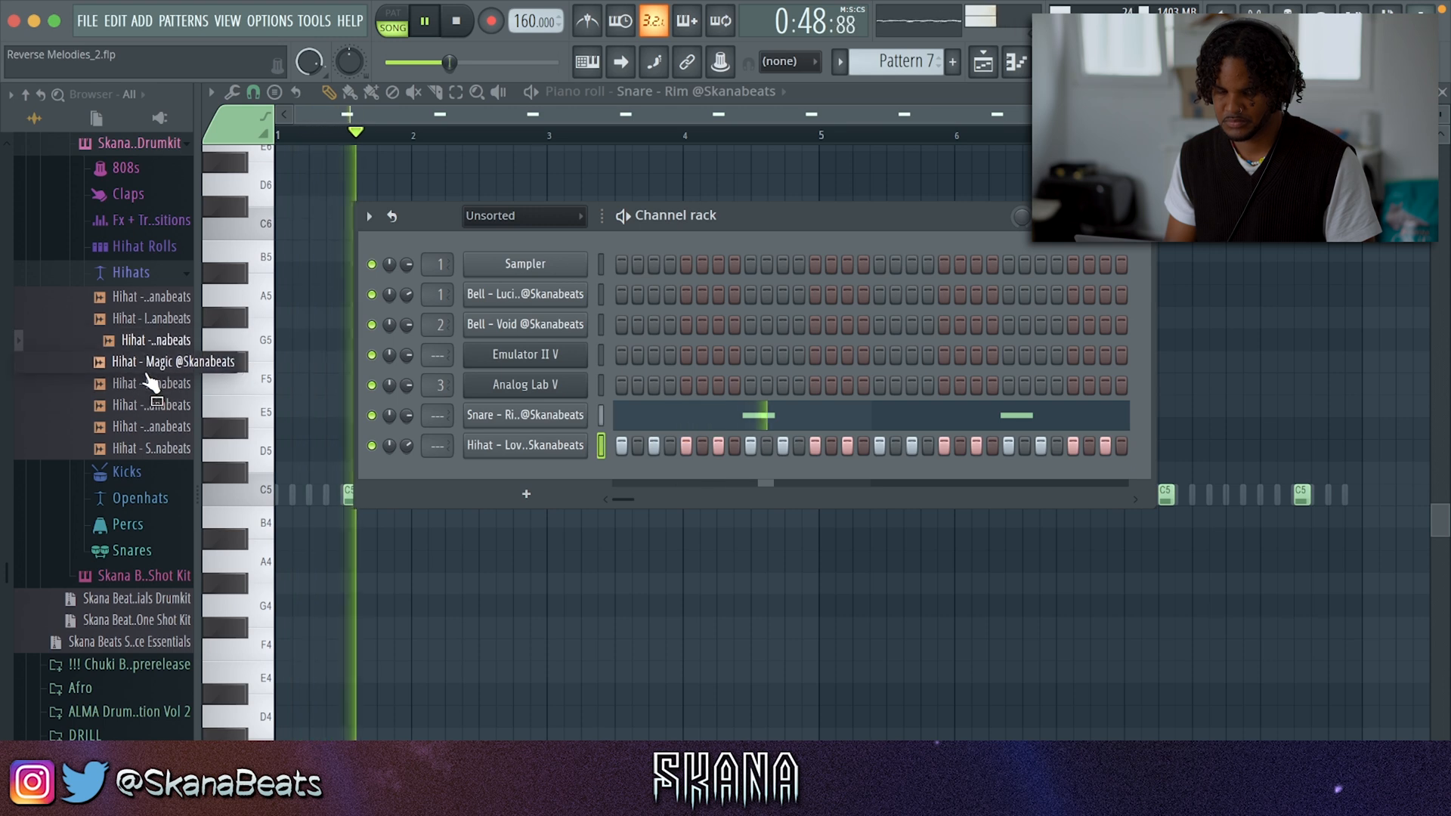
Replace the 808 channel's sample with 808 - Stargazing from the 808s folder and open its channel settings.
{"action": "left_click", "coordinate": [121, 168]}
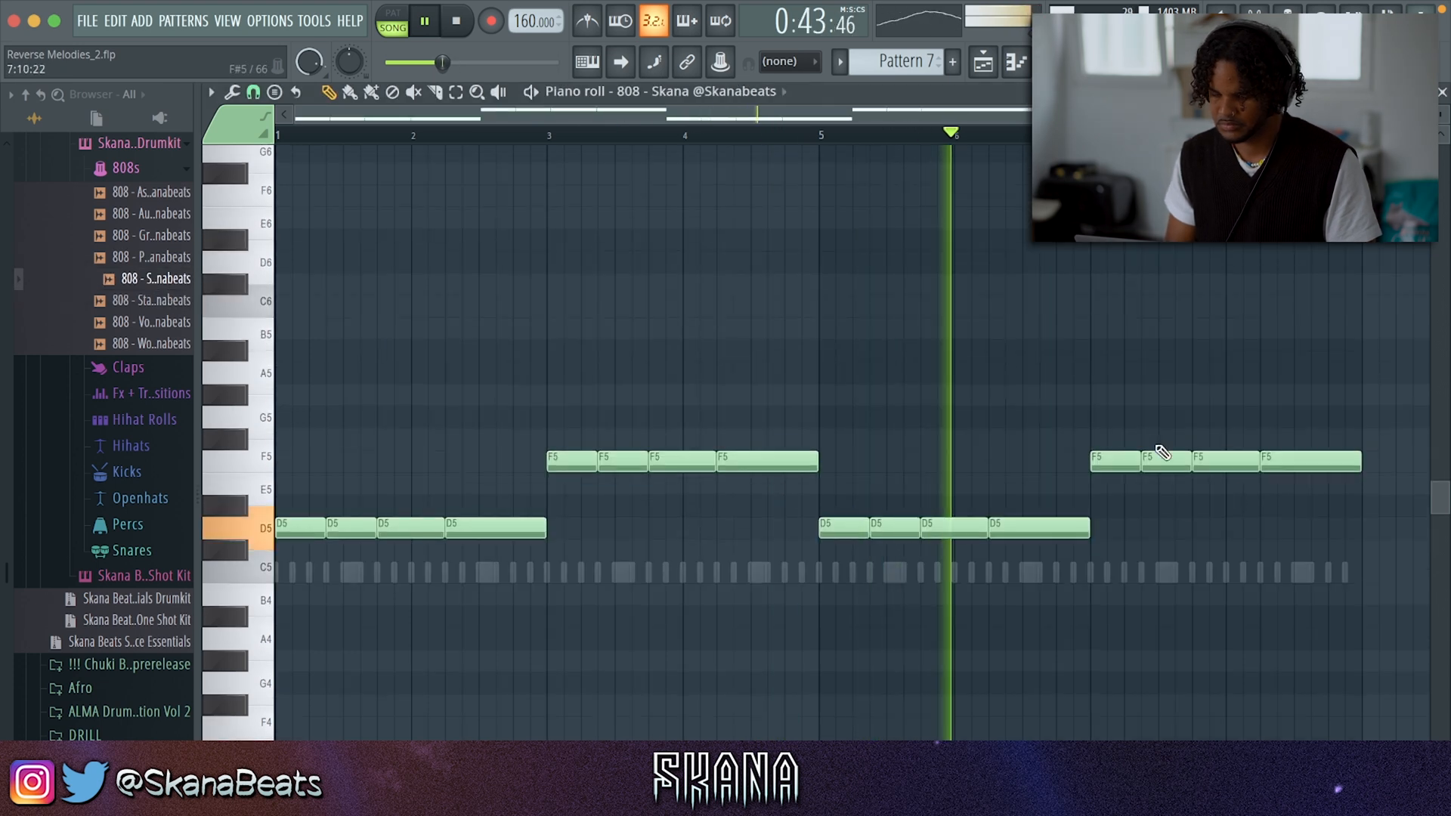
{"action": "key", "text": "F6"}
{"action": "left_click_drag", "start_coordinate": [181, 294], "coordinate": [509, 479]}
{"action": "left_click", "coordinate": [509, 479]}
Enable the volume envelope on the 808 - Stargazing channel and boost its sample gain by about 3%.
{"action": "left_click", "coordinate": [309, 254]}
{"action": "left_click", "coordinate": [355, 255]}
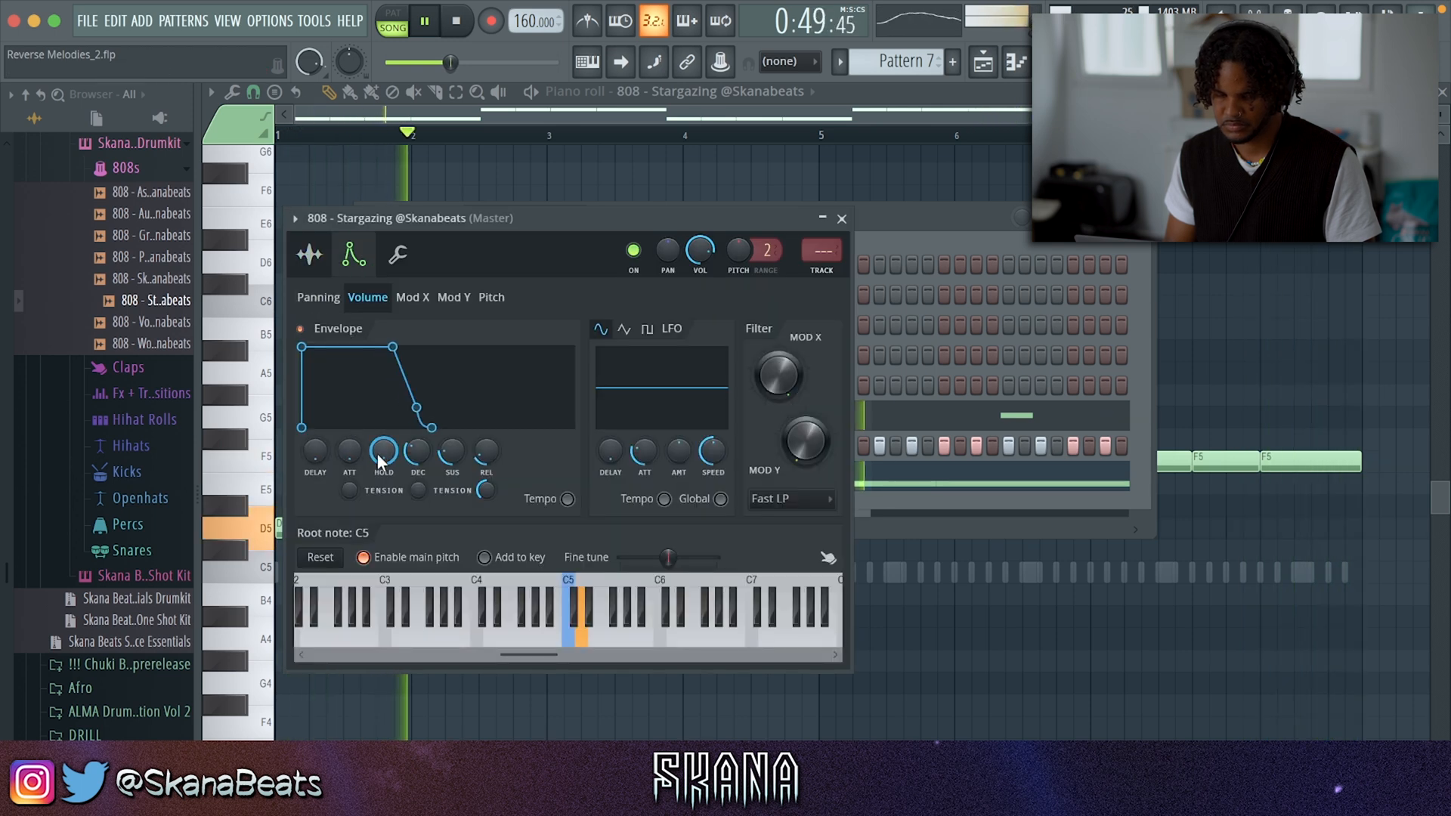
{"action": "left_click", "coordinate": [310, 254]}
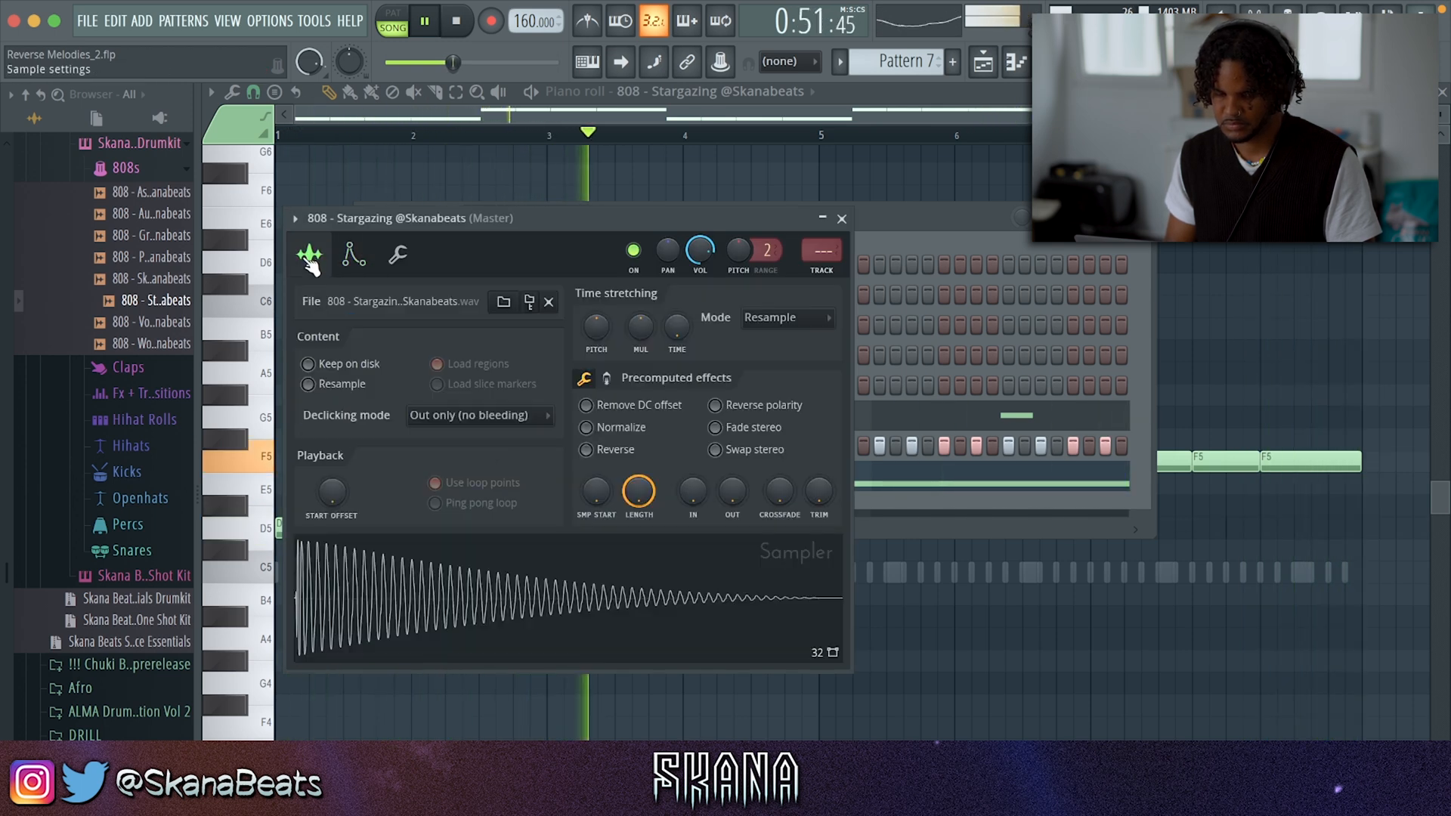
{"action": "left_click", "coordinate": [606, 378]}
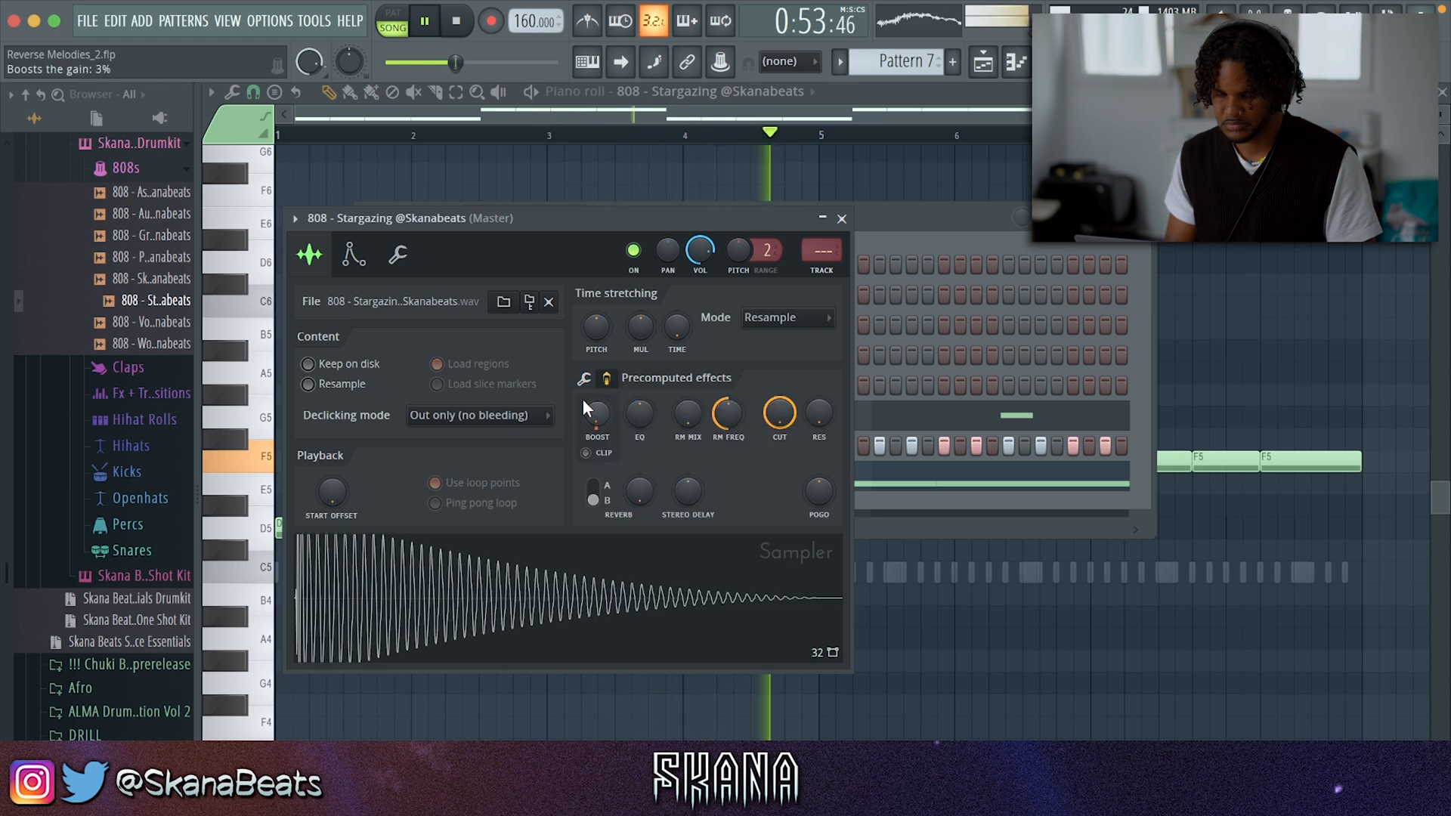
{"action": "left_click", "coordinate": [584, 377]}
{"action": "left_click", "coordinate": [841, 219]}
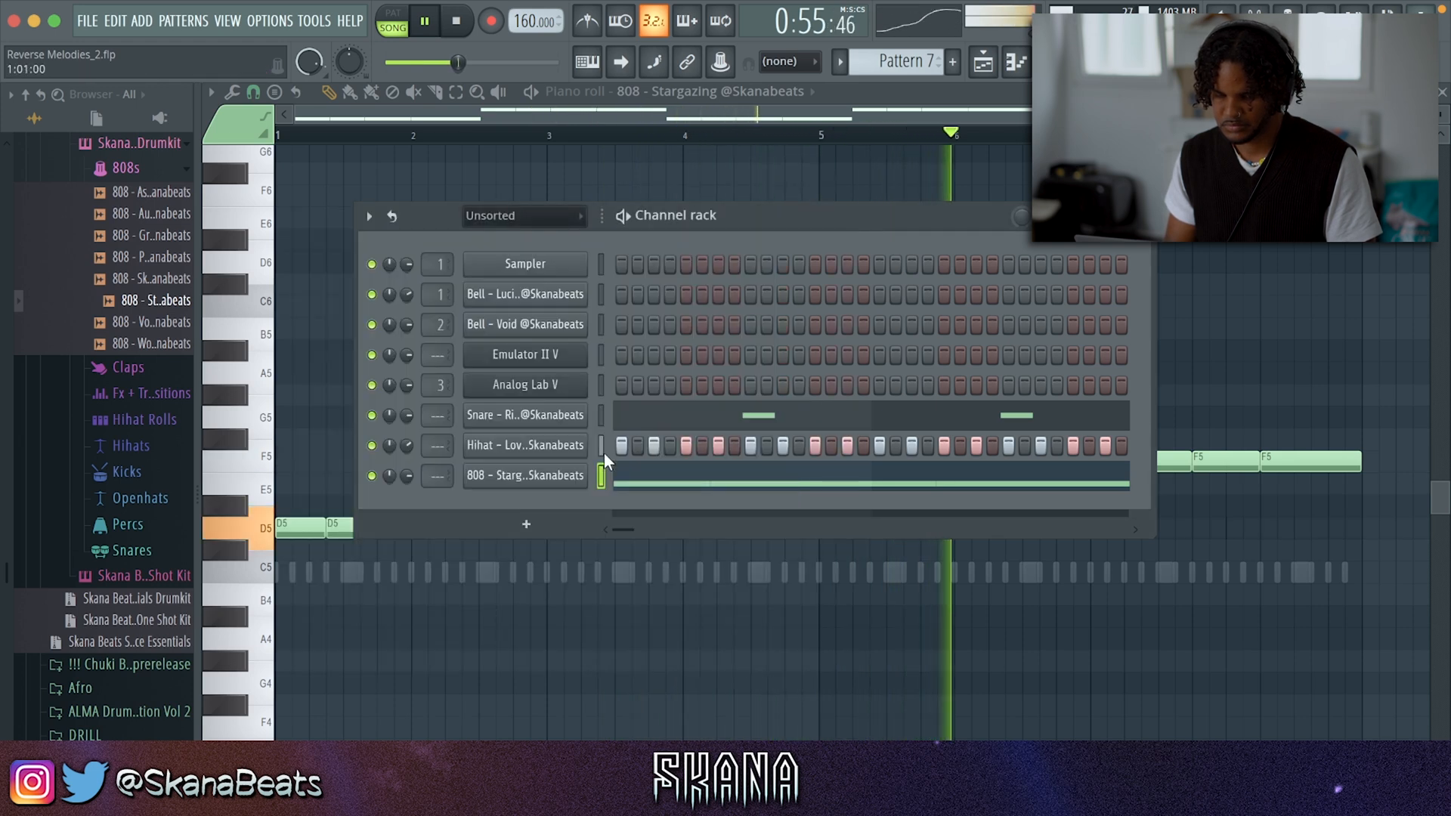
Set the 808 - Stargazing channel to cut itself and close the channel rack.
{"action": "right_click", "coordinate": [554, 477]}
{"action": "left_click", "coordinate": [623, 611]}
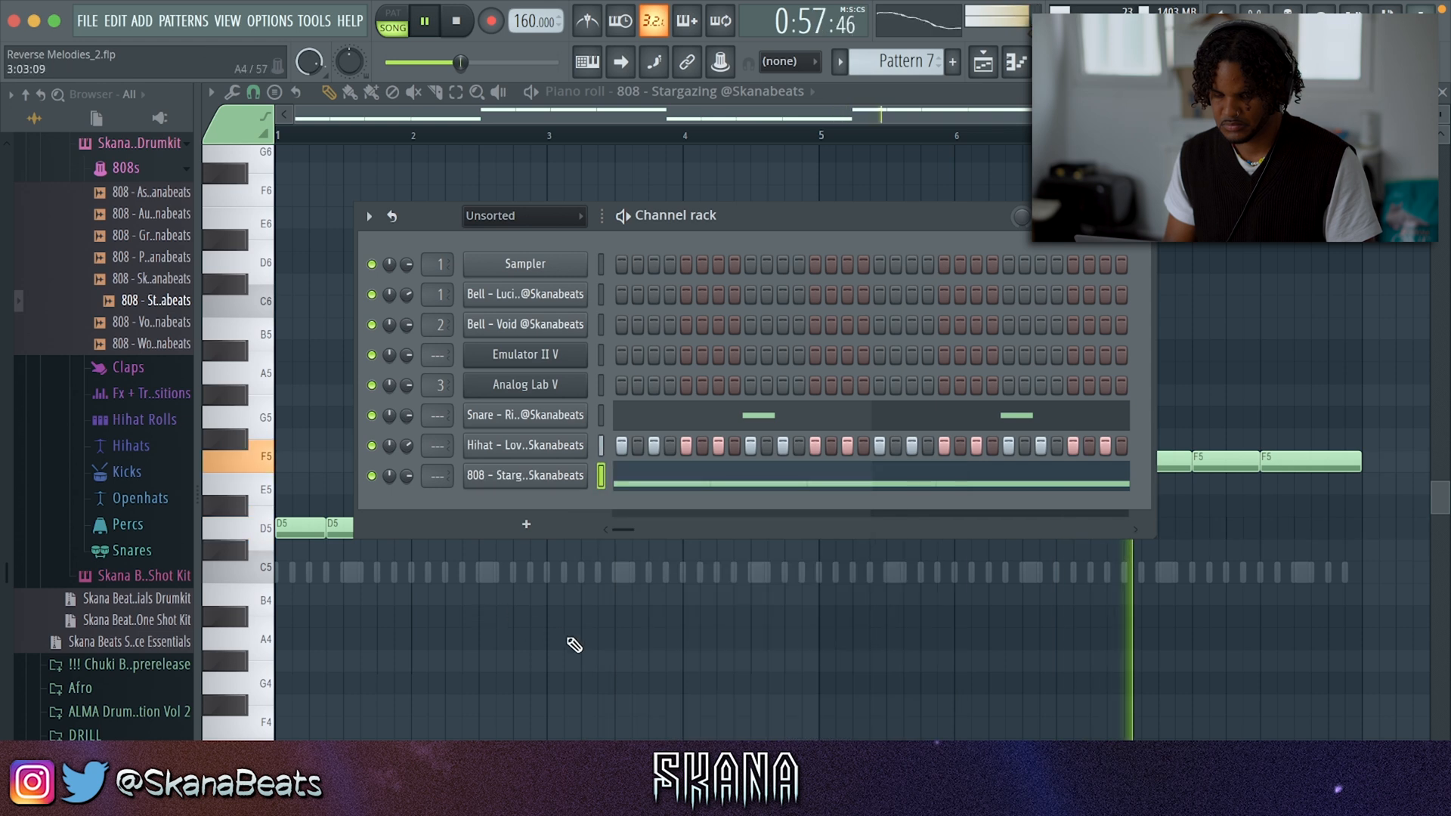
{"action": "key", "text": "F6"}
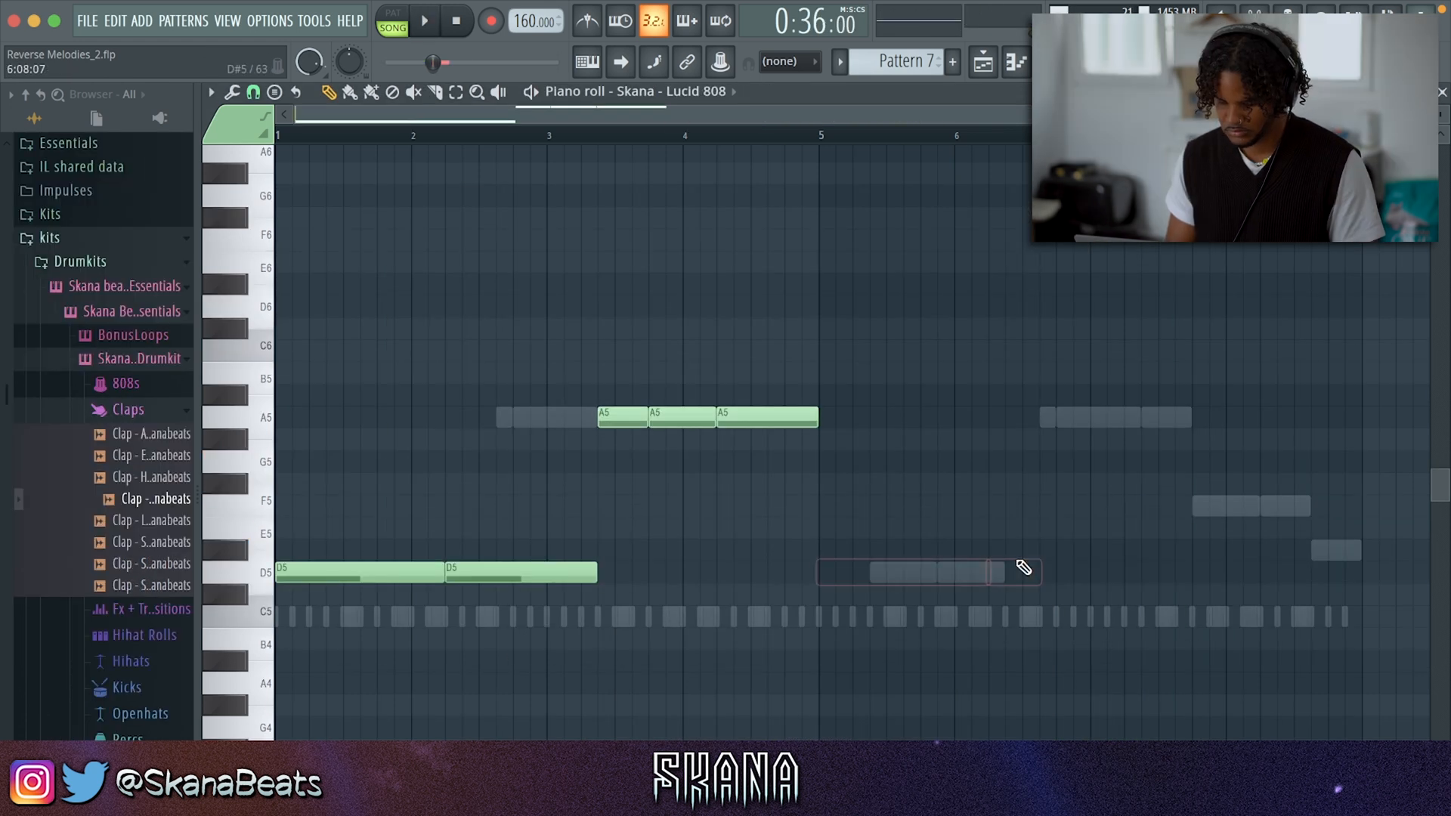
Duplicate the Lucid 808's four-bar D5 and A5 phrase into bars 5 to 8 and save the project.
{"action": "key", "text": "ctrl+b"}
{"action": "key", "text": "space"}
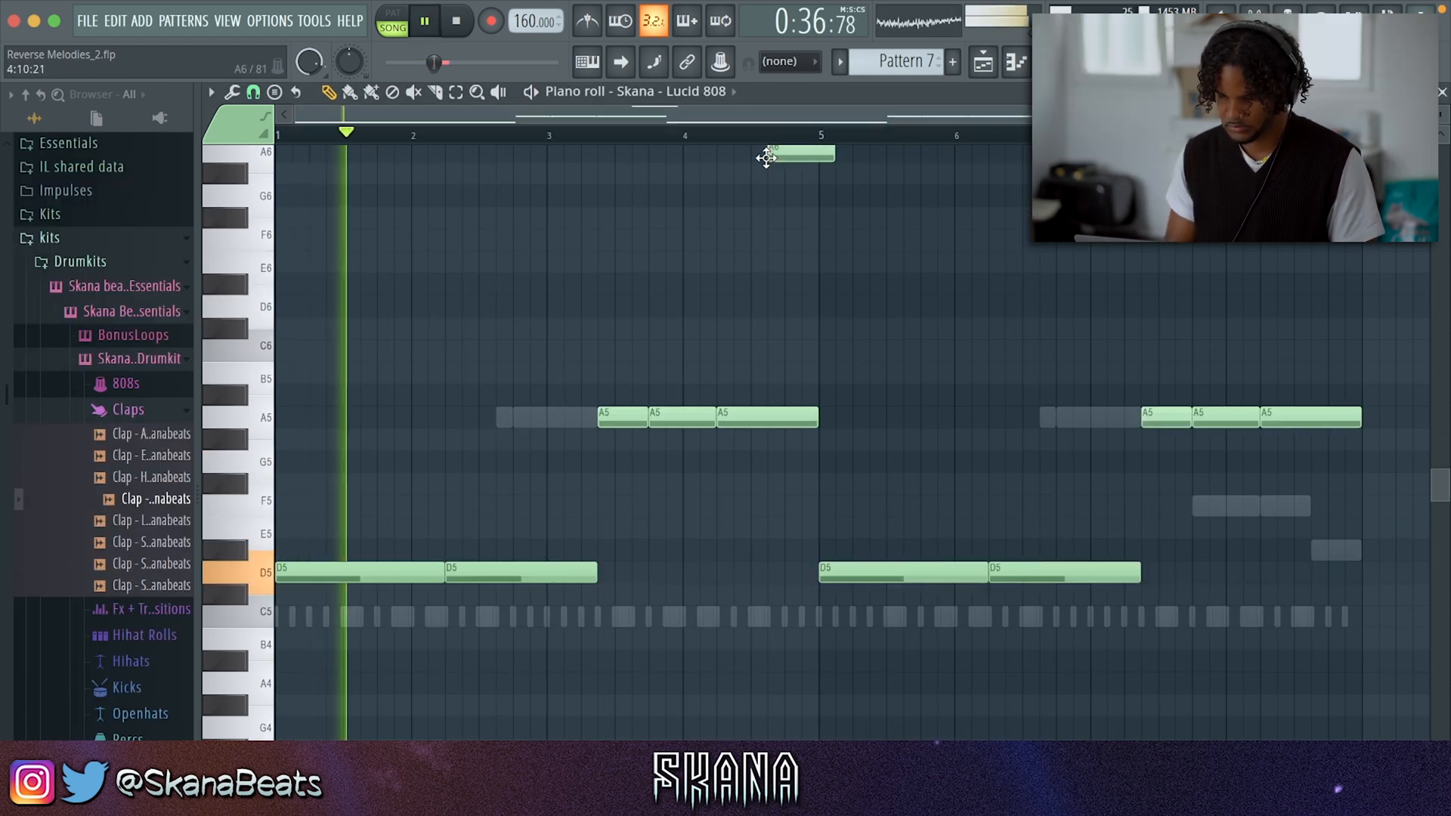
{"action": "key", "text": "ctrl+s"}
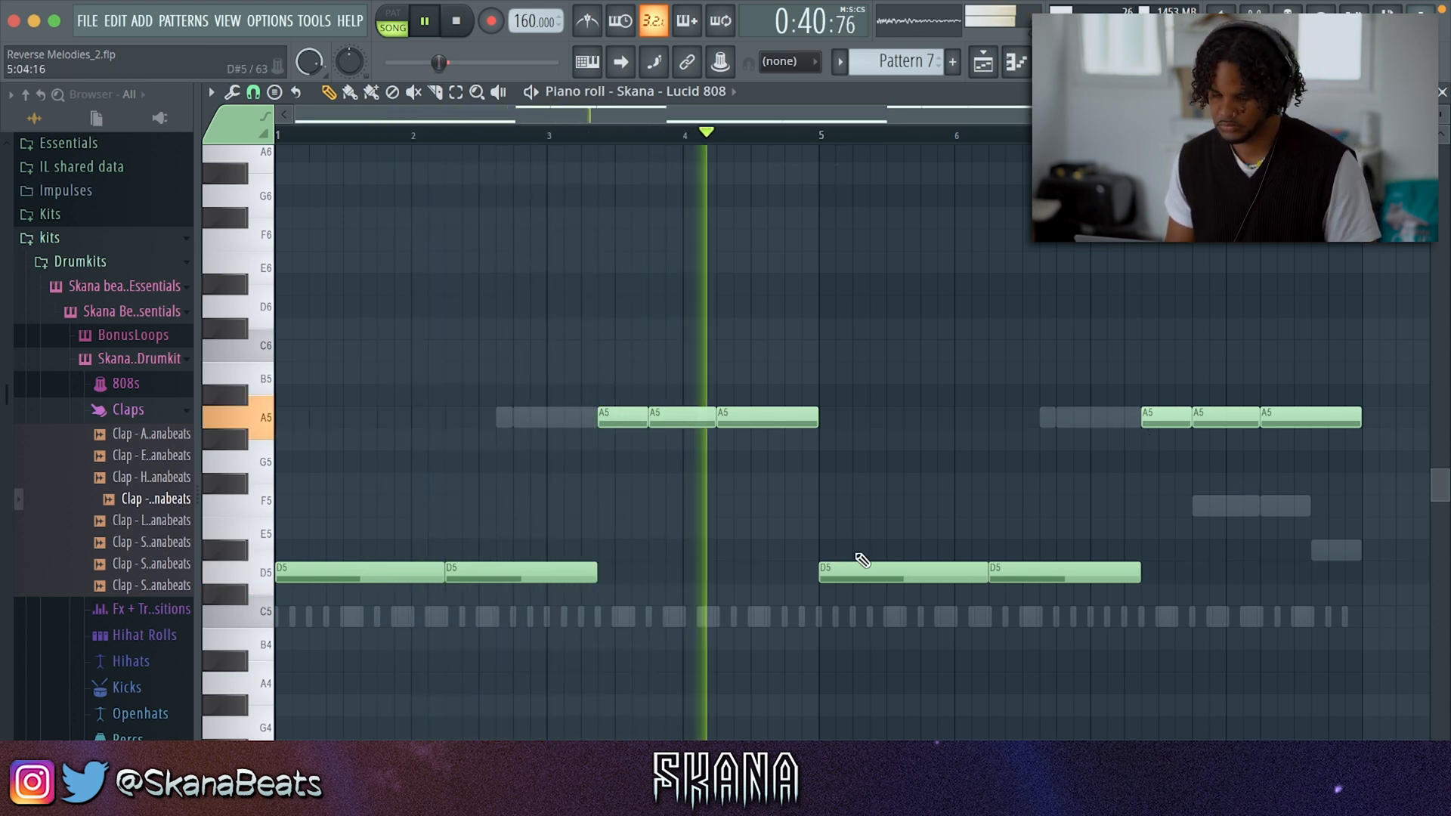
{"action": "left_click", "coordinate": [1092, 531]}
{"action": "right_click", "coordinate": [1095, 536]}
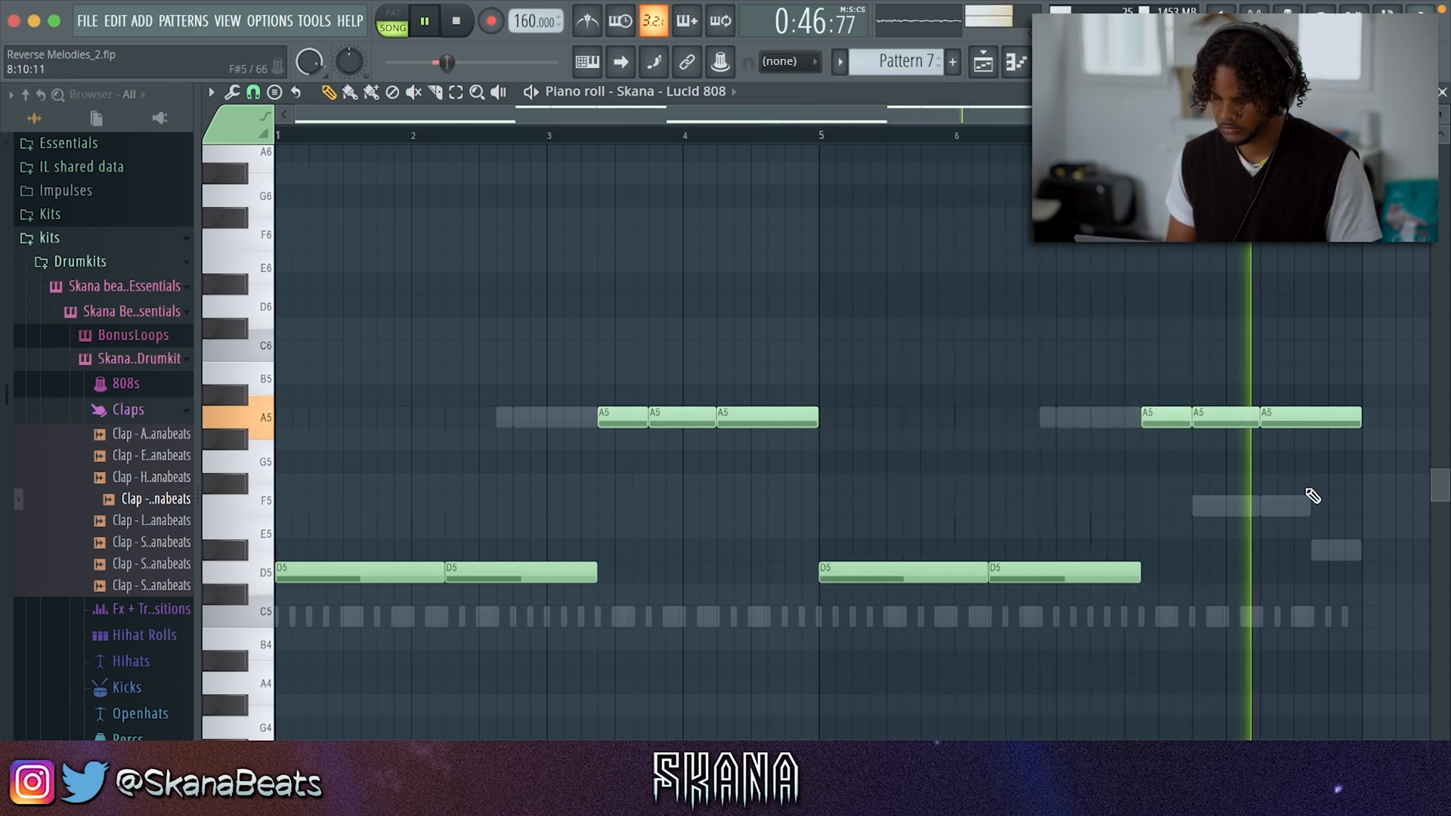
Lower the last A5 note of the Lucid 808 in bar 8 to F5 and replay the ending.
{"action": "key", "text": "space"}
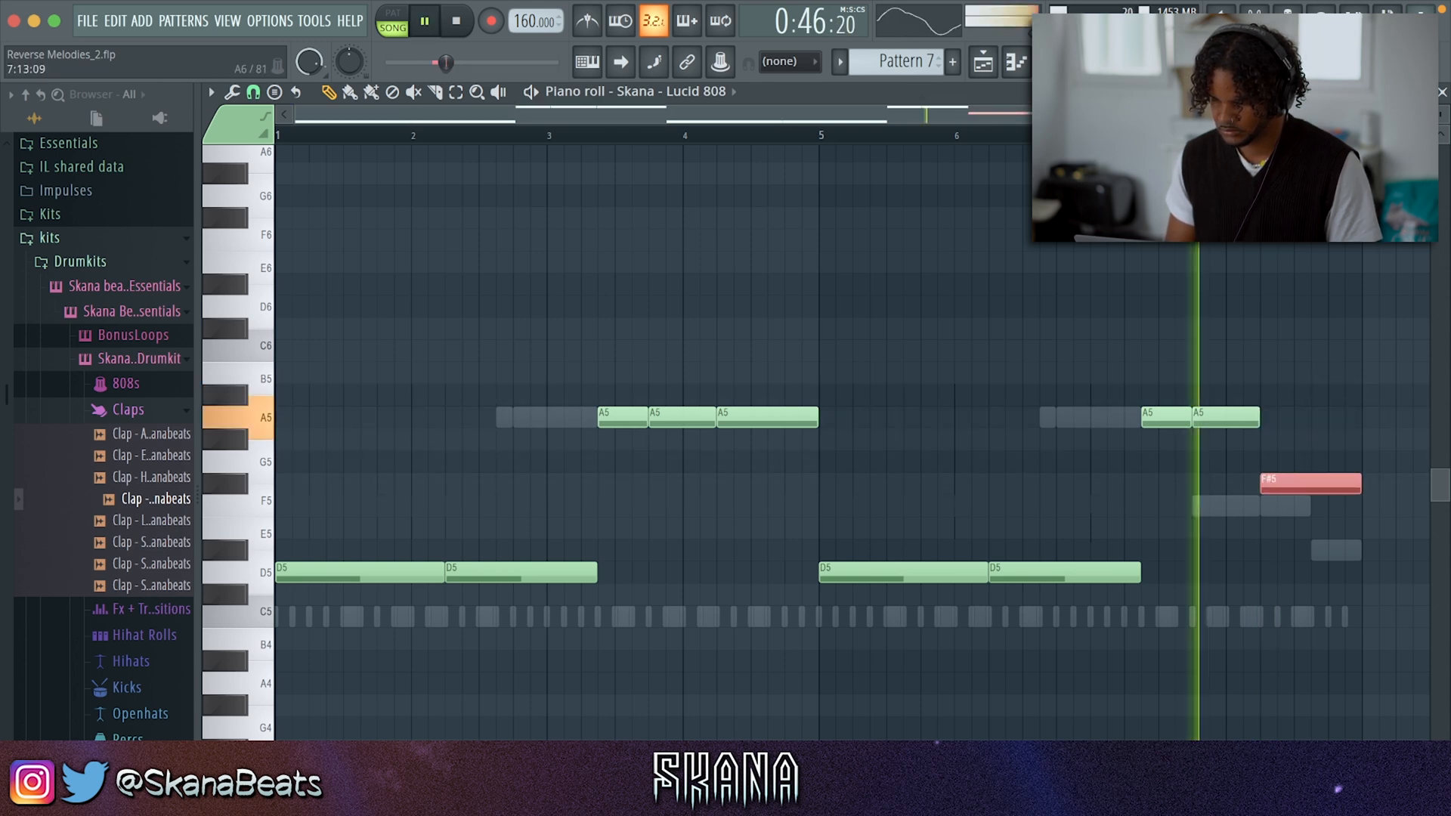
{"action": "key", "text": "shift+Down"}
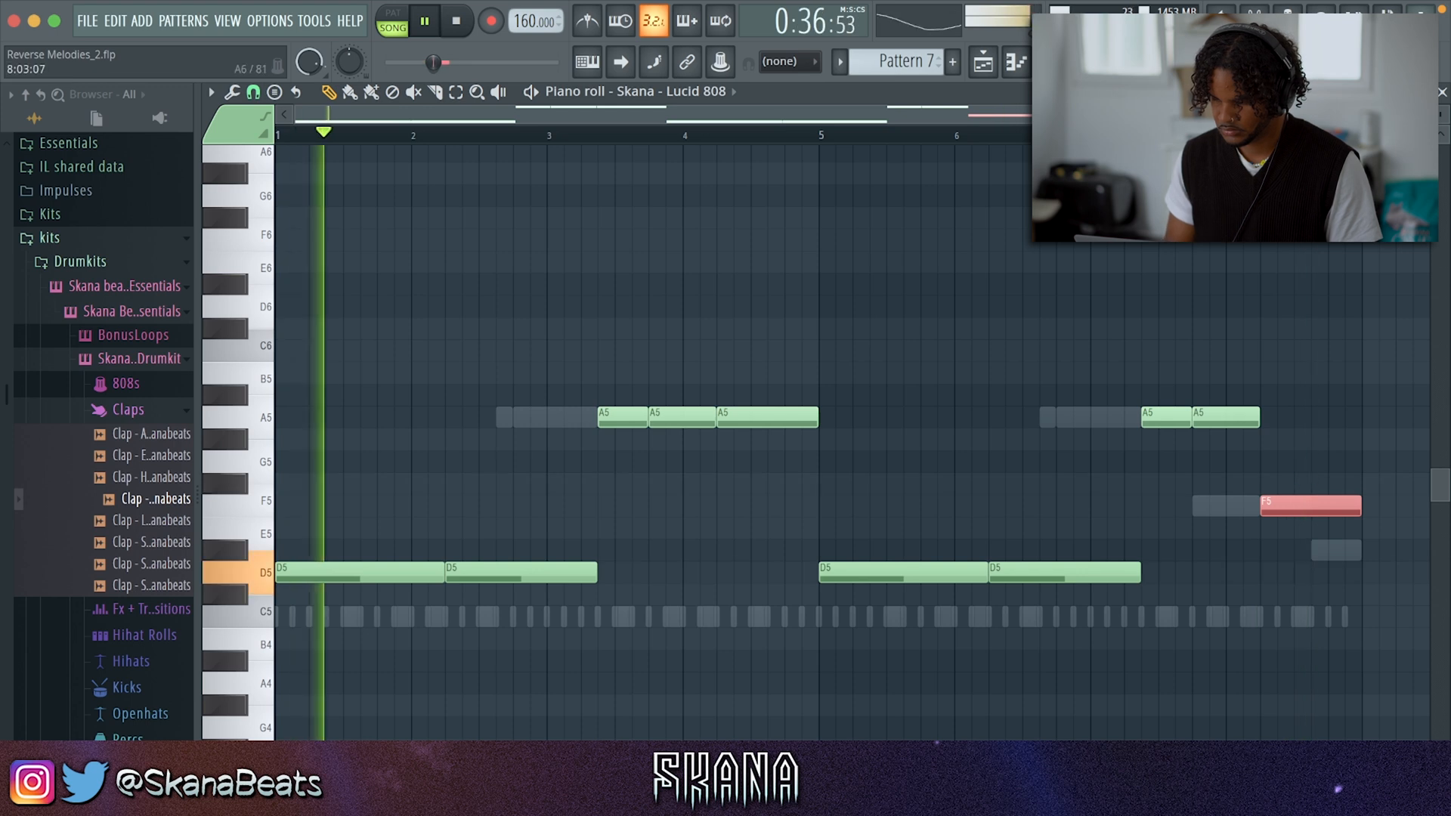
{"action": "scroll", "coordinate": [1247, 152], "scroll_direction": "right", "scroll_amount": 1}
{"action": "left_click", "coordinate": [1160, 136]}
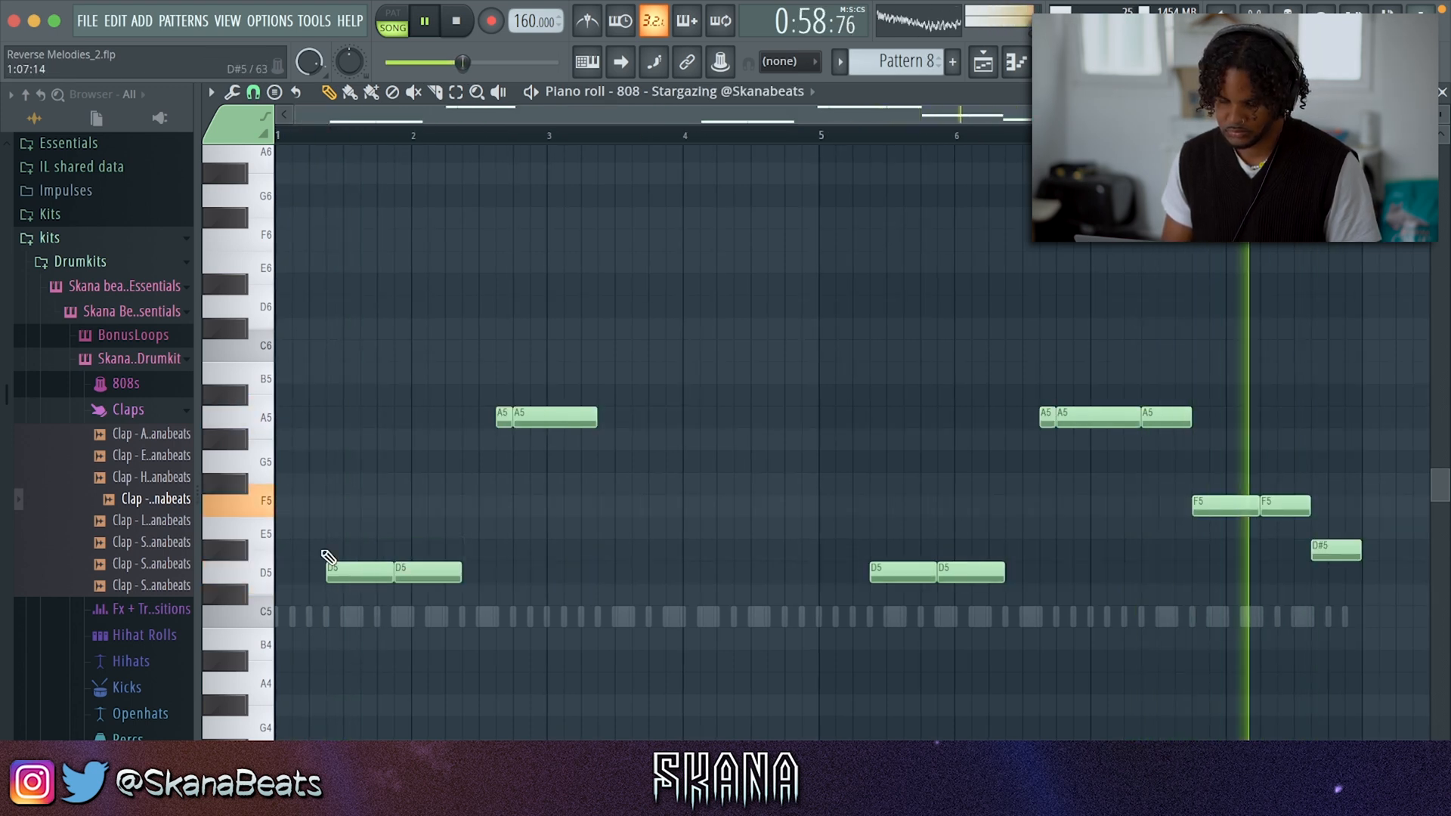
Add a D5 note at bar 1 of Pattern 8's Stargazing 808 and apply legato, ending the long A5 midway through bar 4.
{"action": "mouse_move", "coordinate": [327, 557]}
{"action": "left_mouse_down"}
{"action": "mouse_move", "coordinate": [284, 567]}
{"action": "mouse_move", "coordinate": [289, 580]}
{"action": "left_mouse_up"}
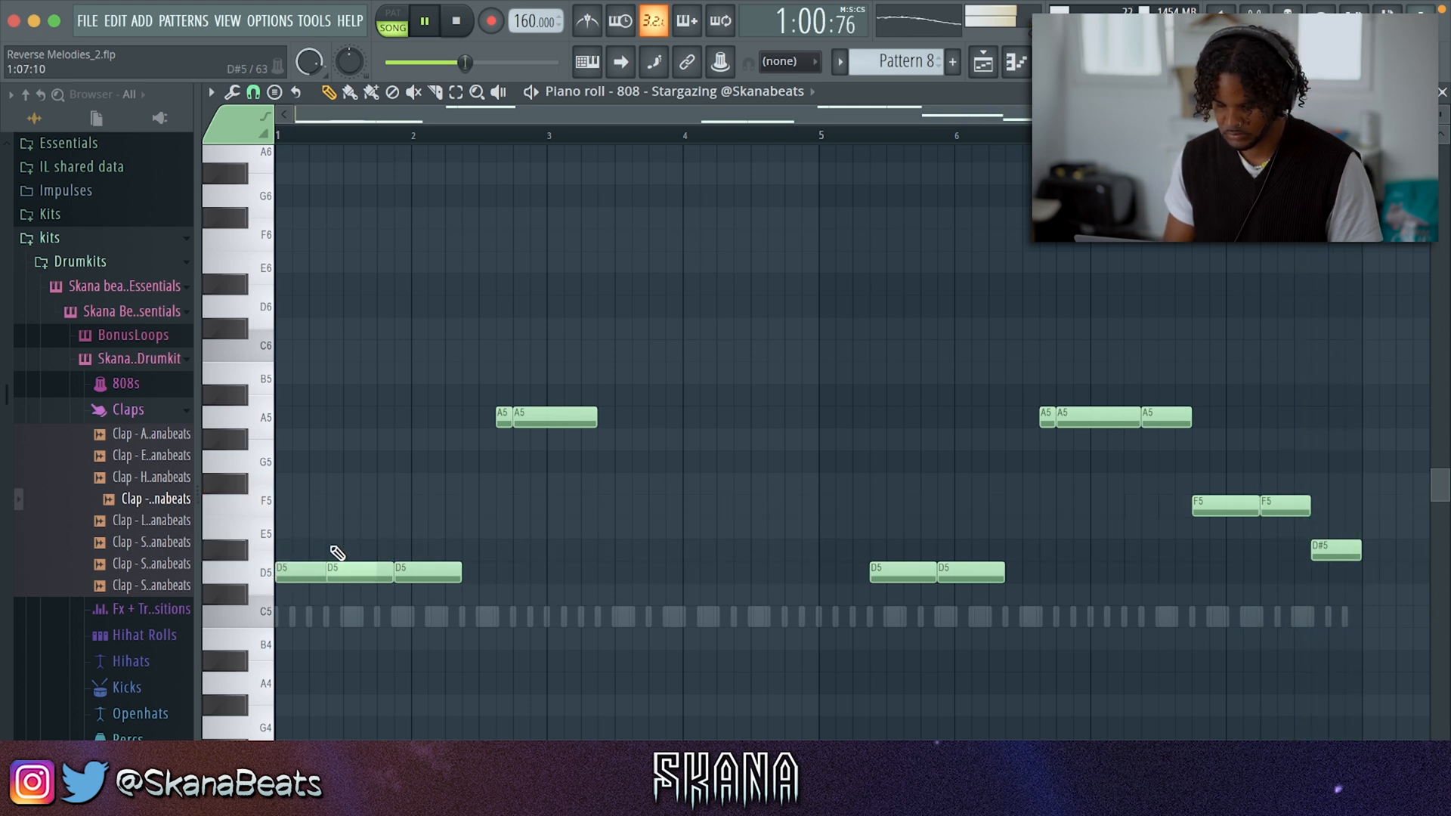
{"action": "key", "text": "ctrl+l"}
{"action": "left_click", "coordinate": [308, 136]}
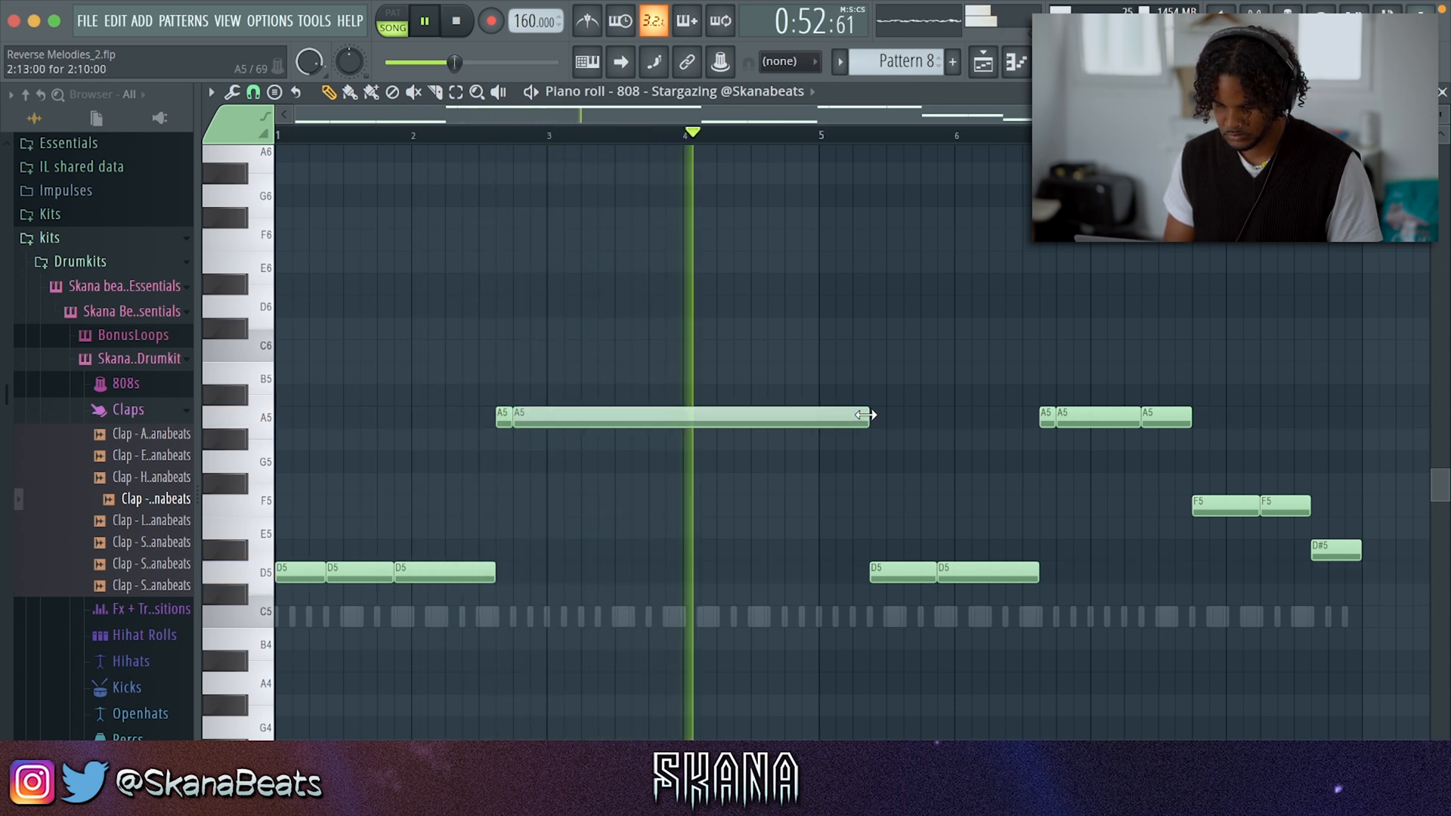
{"action": "left_click_drag", "start_coordinate": [859, 417], "coordinate": [751, 415]}
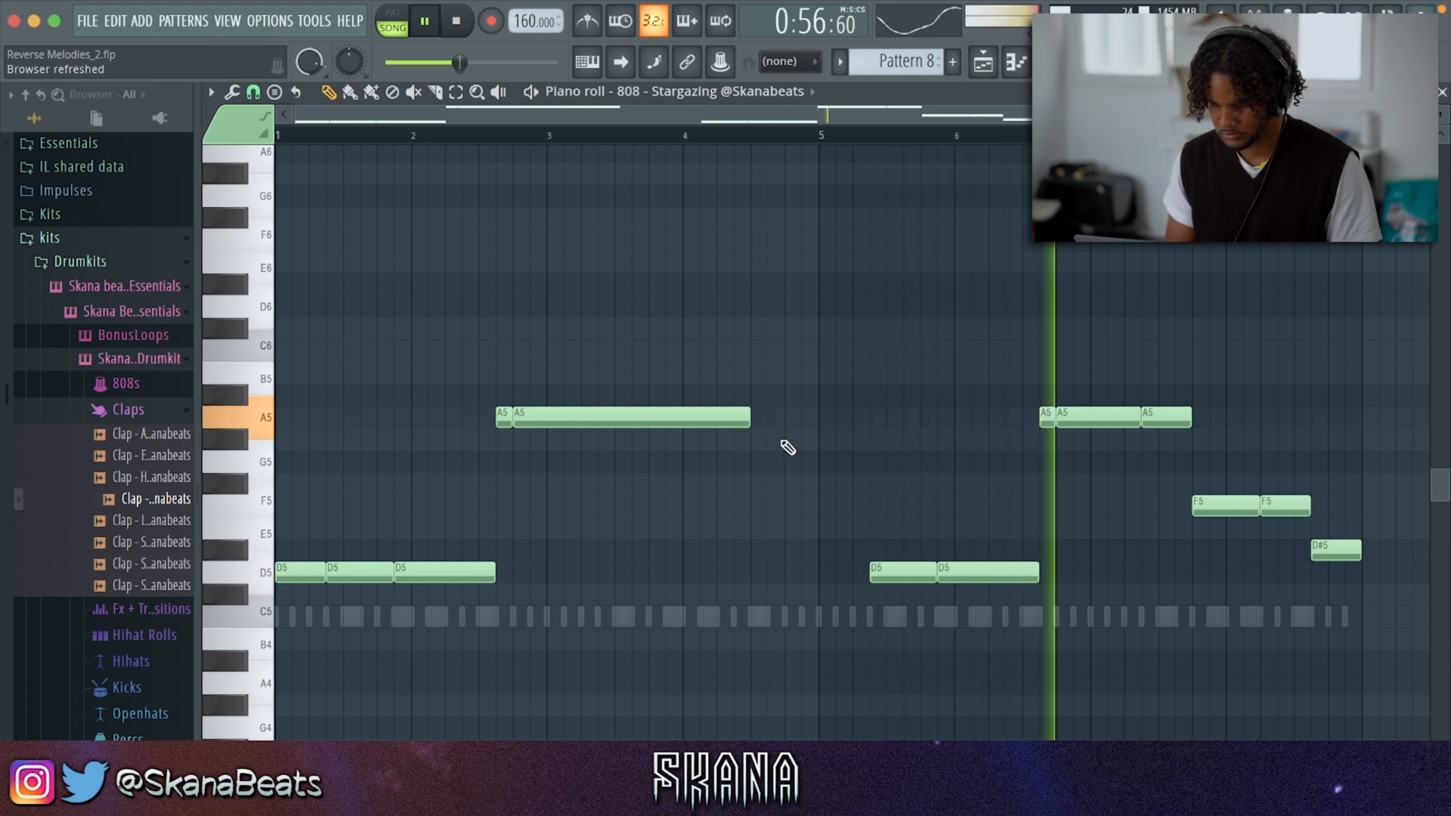
Replace the Pattern 7 clips at bars 81, 25 and 9 on Track 2 with Pattern 8 clips on Track 3 and save the project.
{"action": "key", "text": "ctrl+s"}
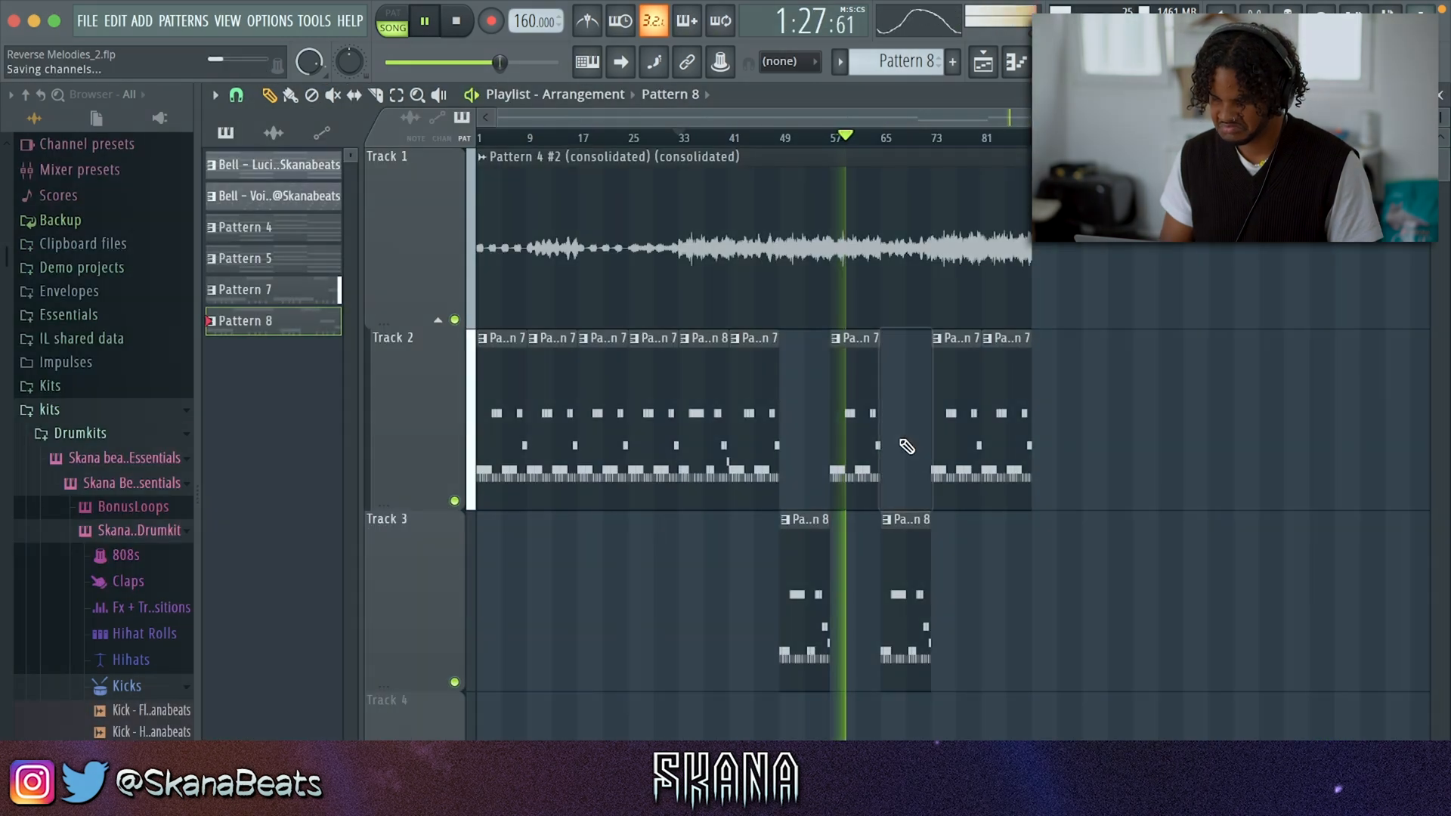
{"action": "right_click", "coordinate": [1016, 411]}
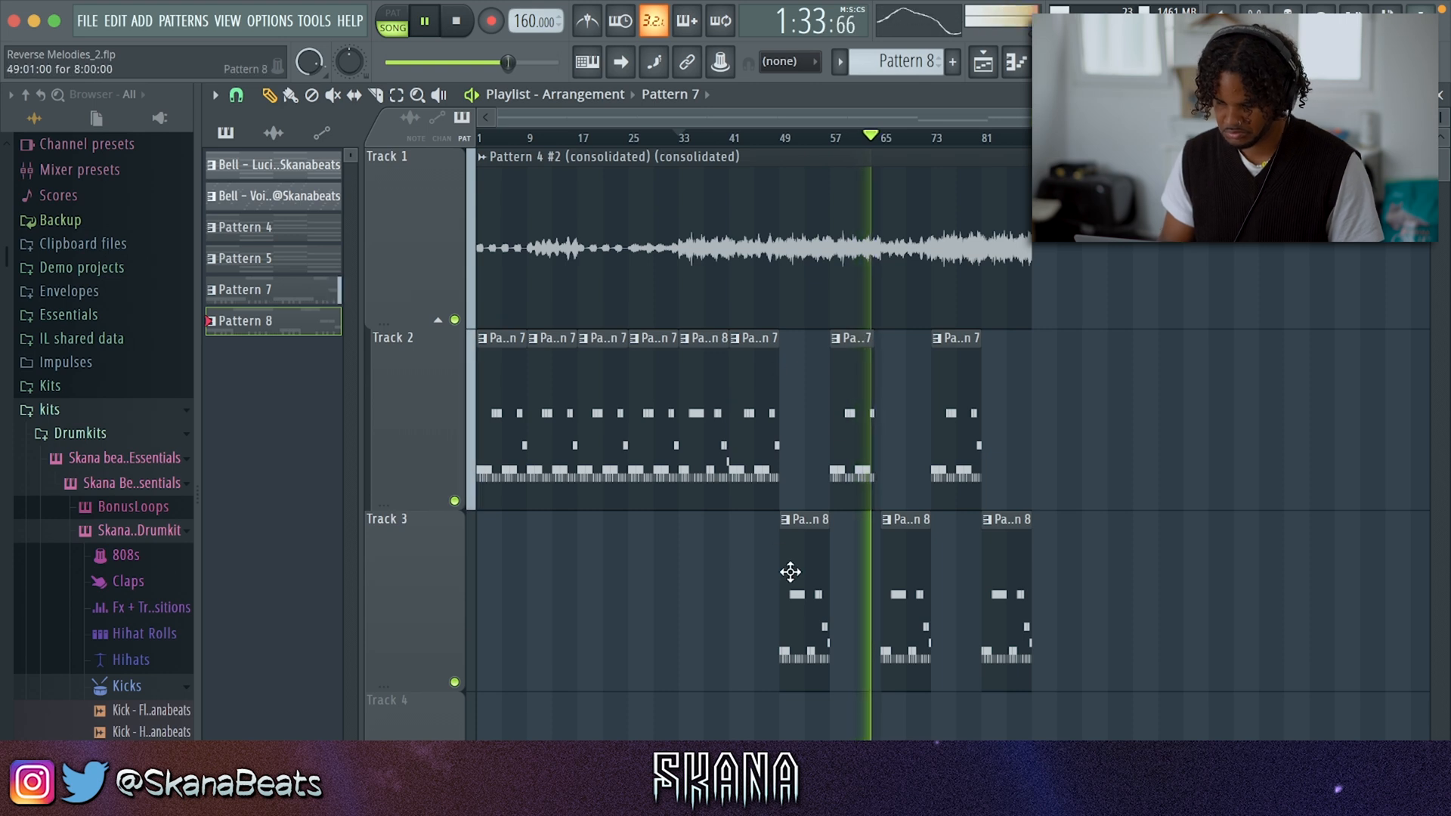
{"action": "left_click", "coordinate": [641, 564]}
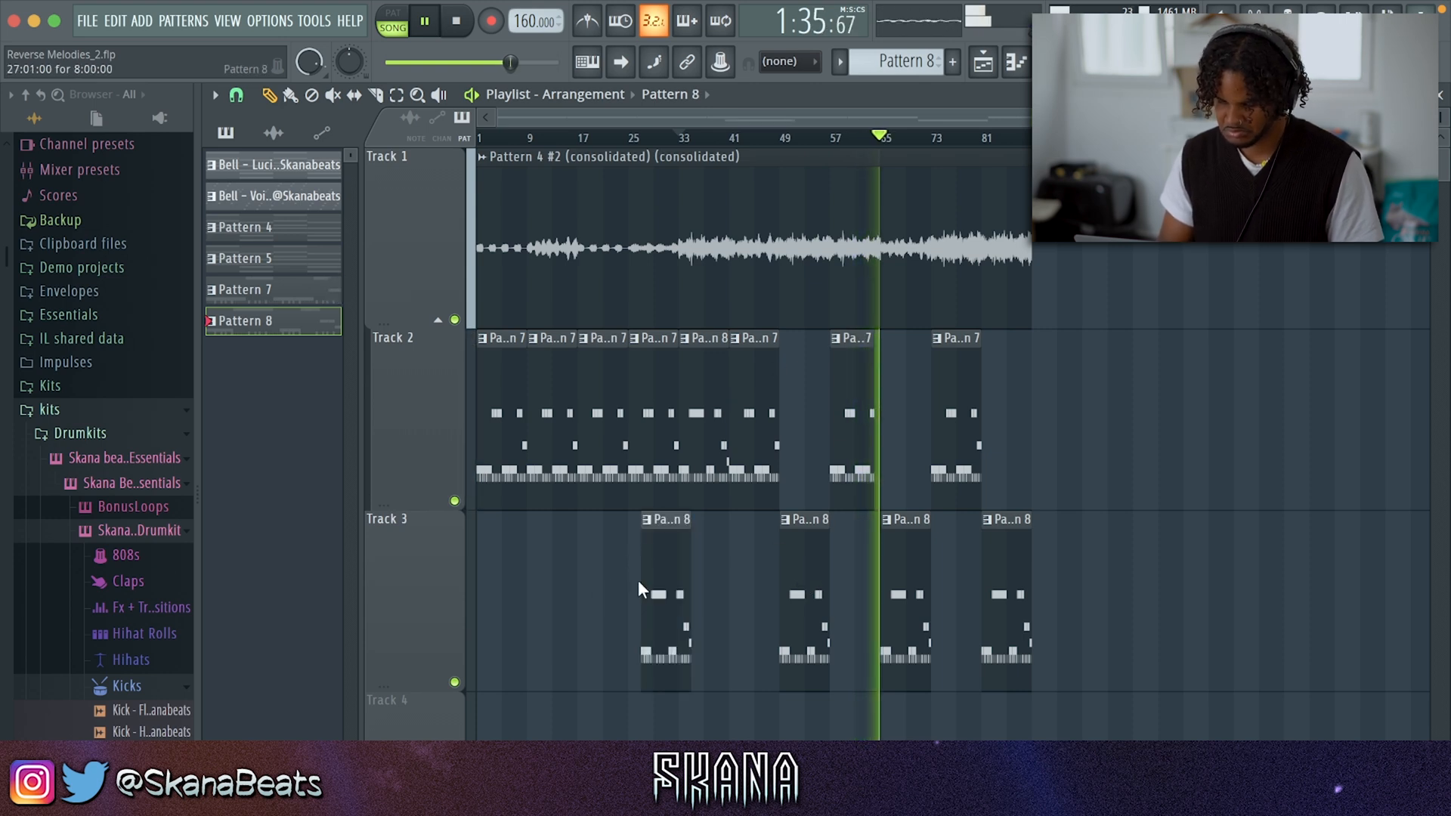
{"action": "left_click_drag", "start_coordinate": [655, 580], "coordinate": [648, 576]}
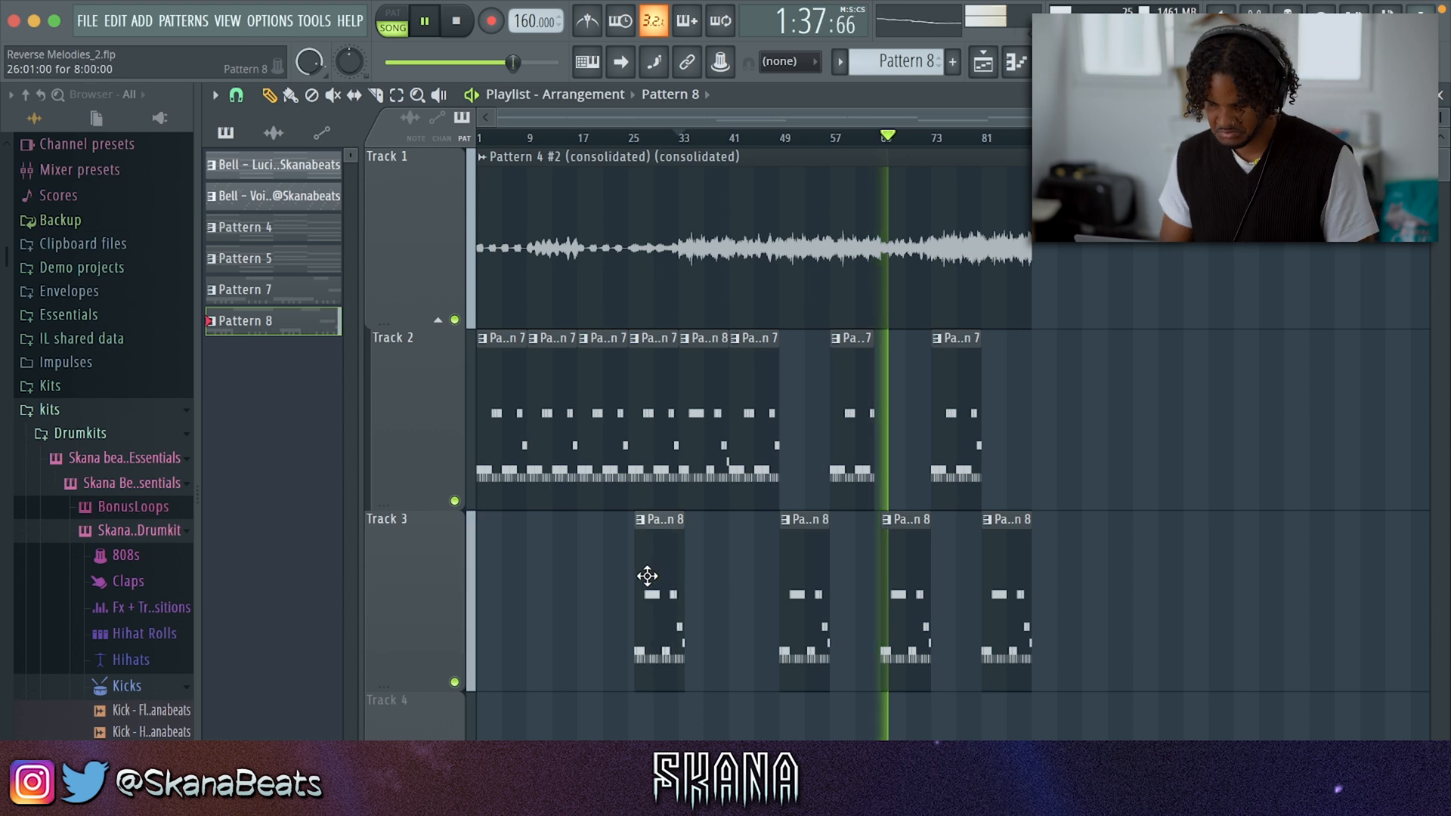
{"action": "right_click", "coordinate": [649, 429]}
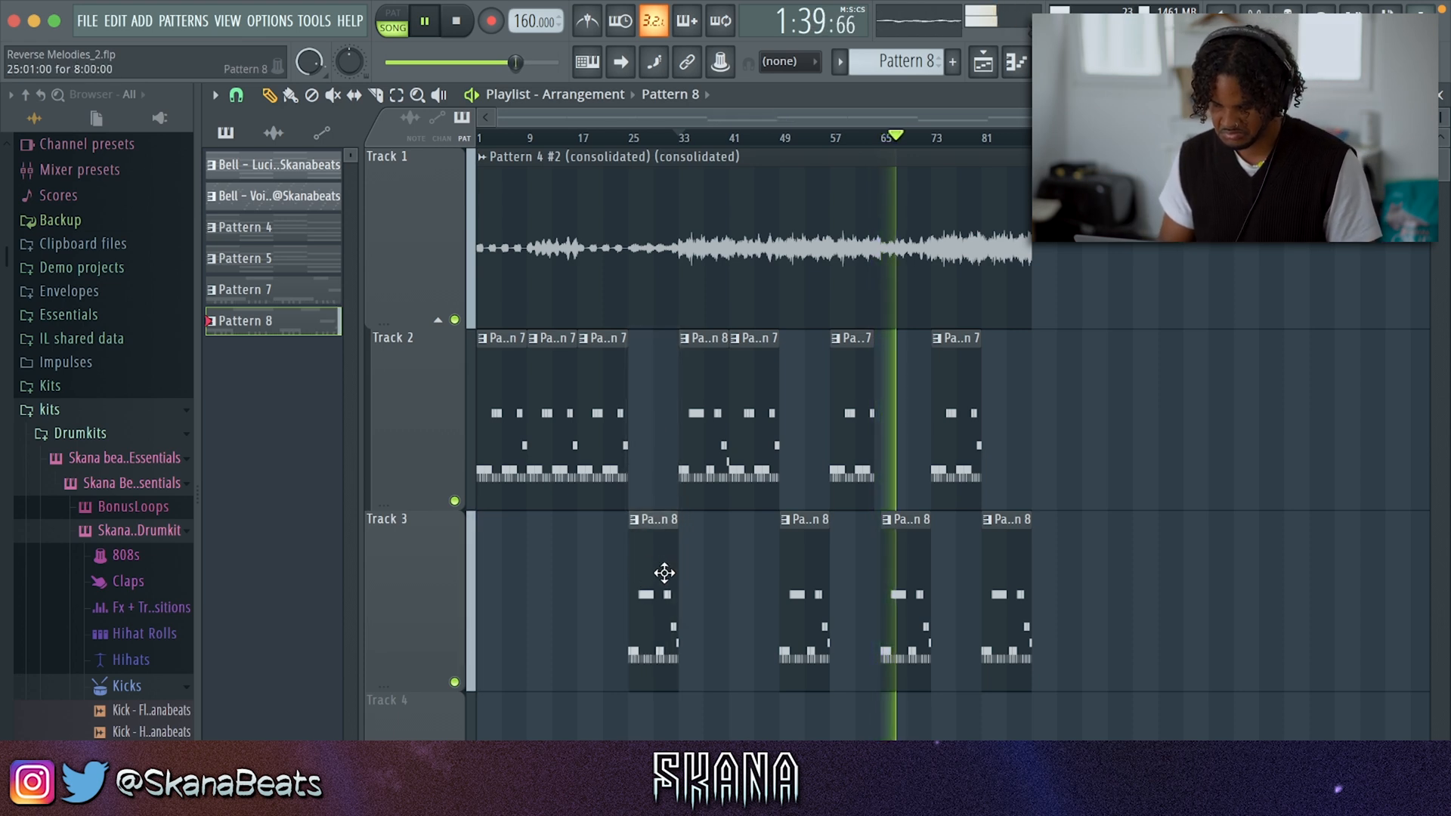
{"action": "left_click", "coordinate": [525, 585]}
{"action": "right_click", "coordinate": [552, 429]}
{"action": "key", "text": "ctrl+s"}
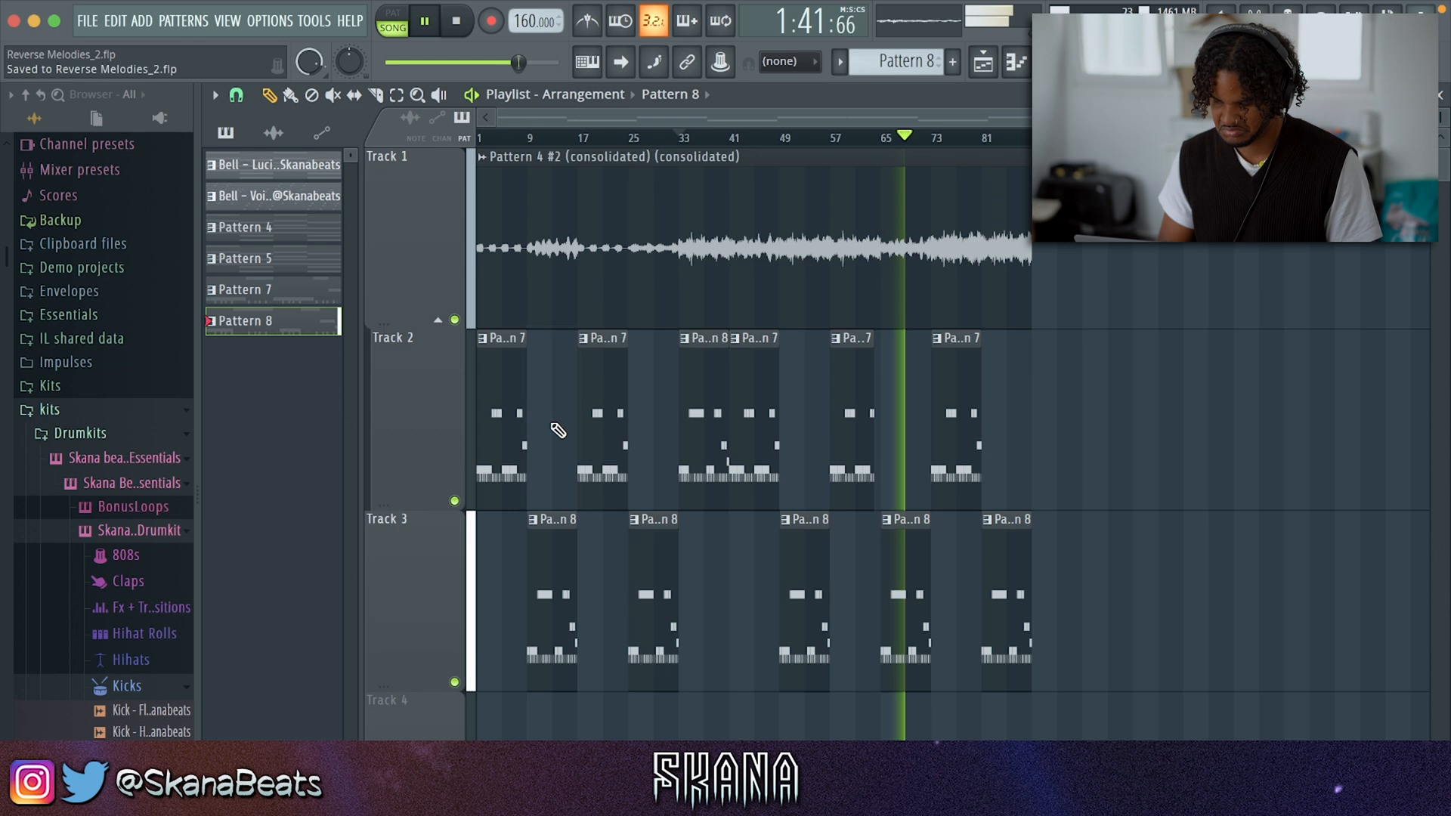
Shorten the long G#5 note in Pattern 8's Stargazing 808 to end at the start of bar 5, save, and close the piano roll.
{"action": "double_click", "coordinate": [916, 601]}
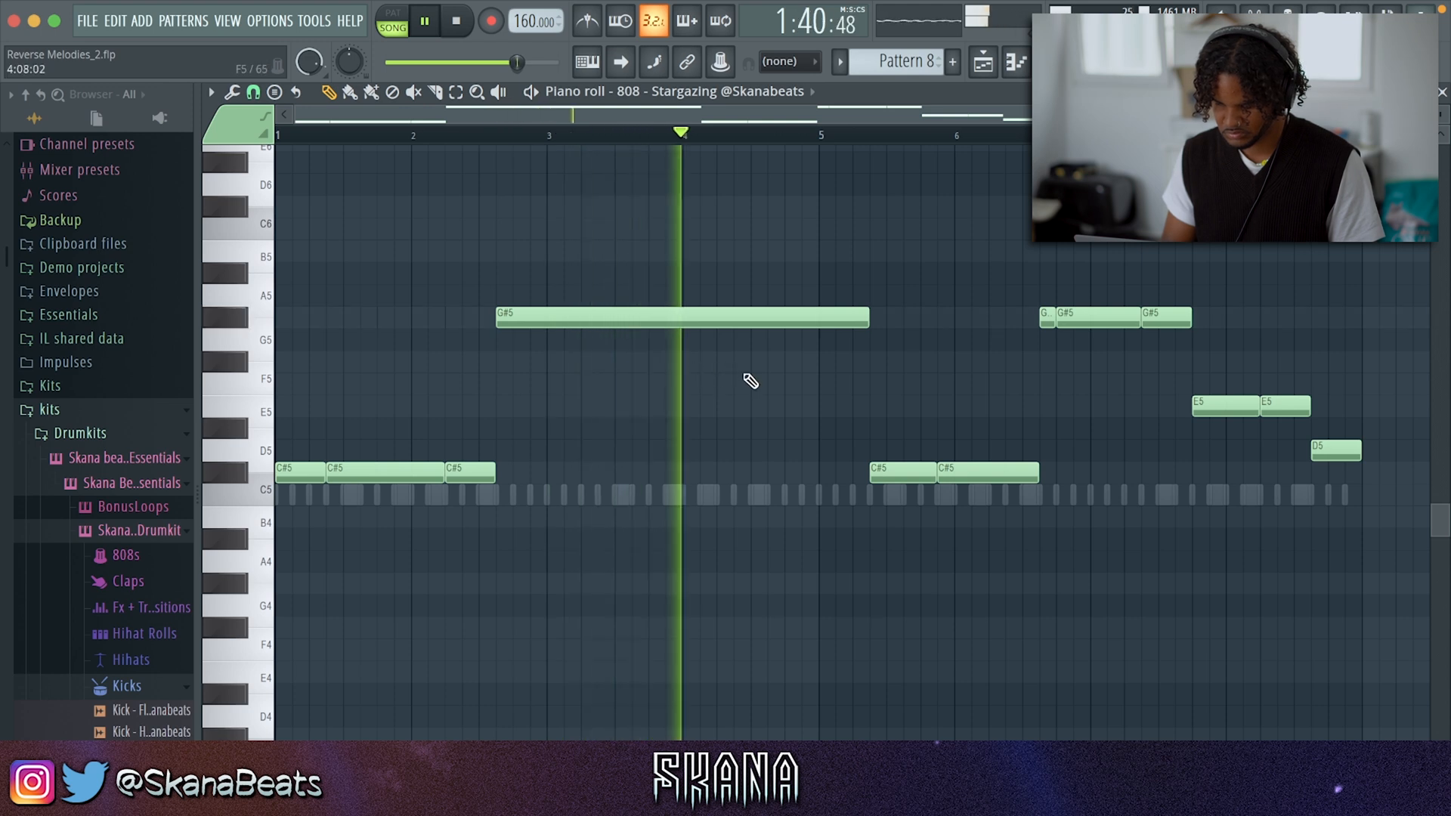
{"action": "left_click_drag", "start_coordinate": [872, 317], "coordinate": [824, 314]}
{"action": "key", "text": "ctrl+s"}
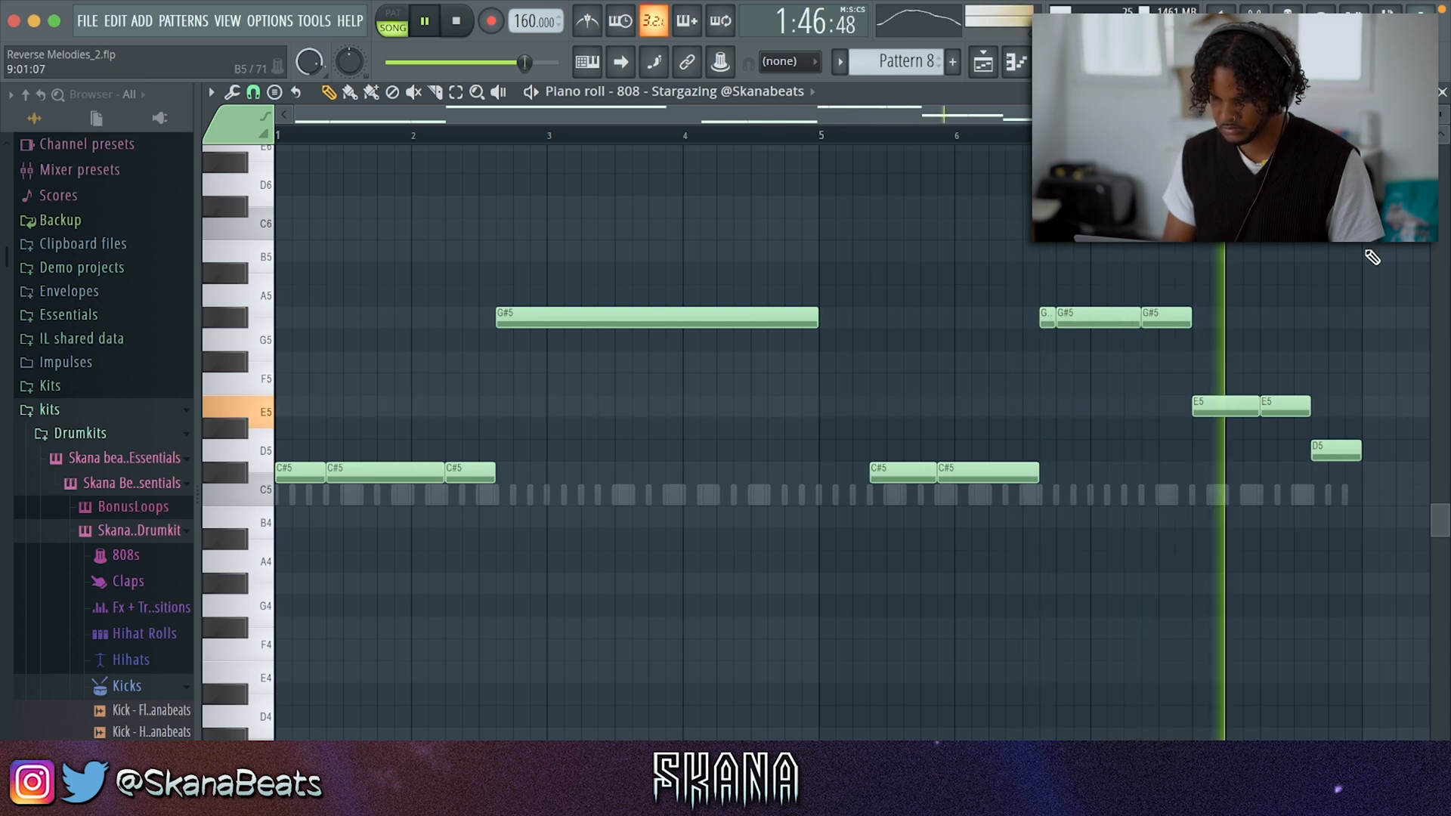
{"action": "left_click", "coordinate": [1441, 93]}
Play the arrangement from about bar 16 to check the alternating Pattern 7 and Pattern 8 clips.
{"action": "right_click", "coordinate": [1234, 641]}
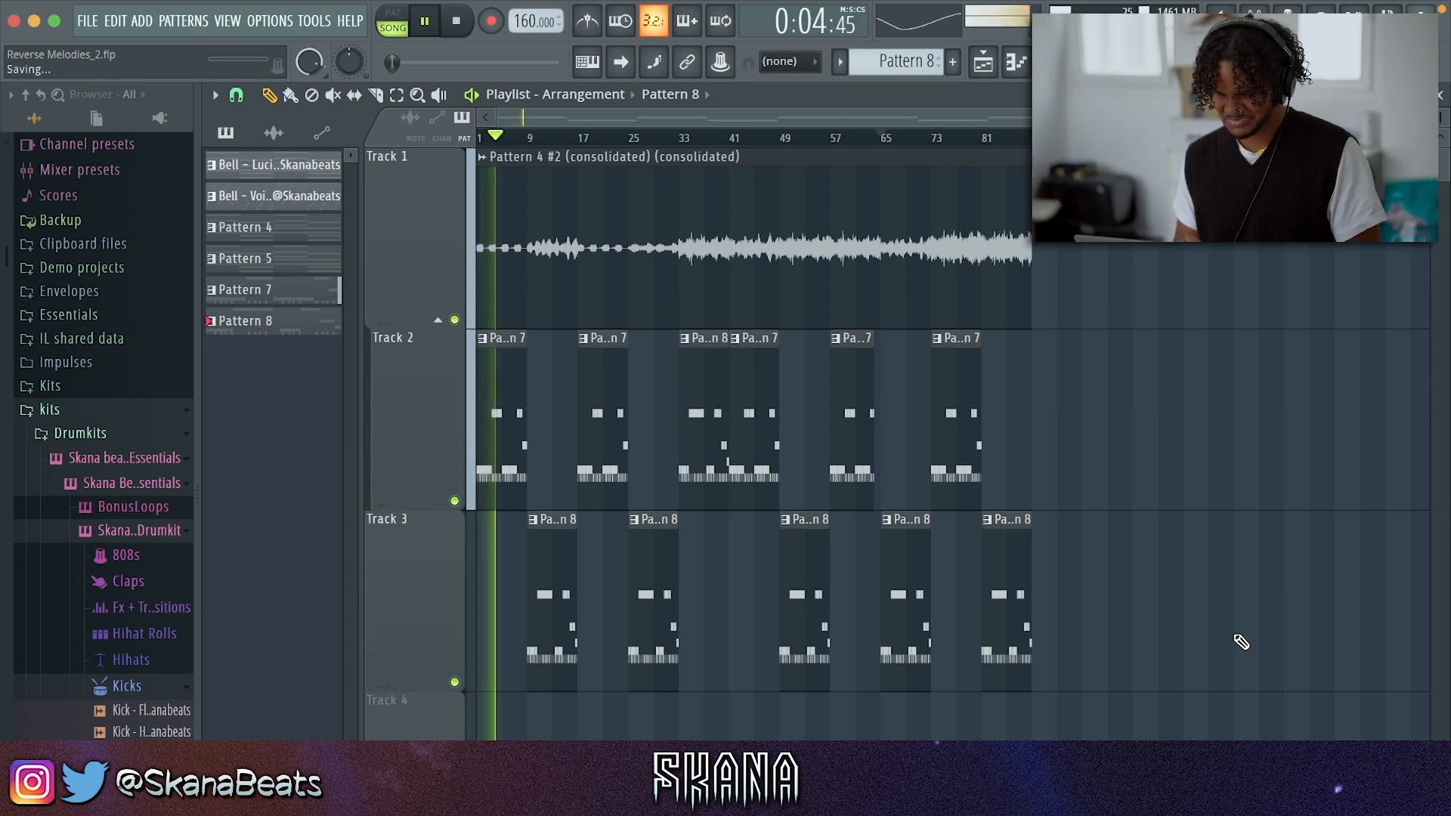
{"action": "left_click", "coordinate": [572, 139]}
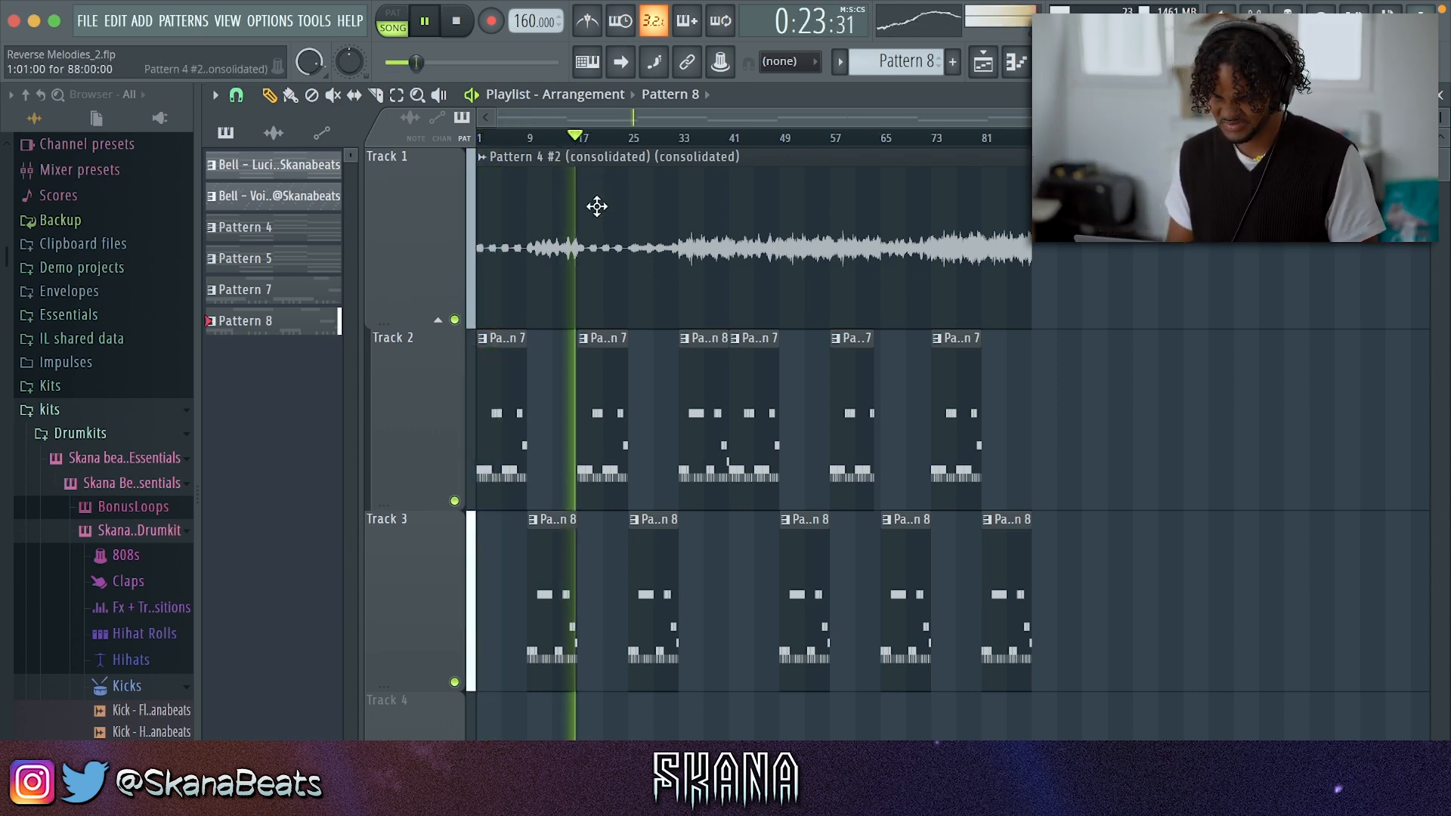